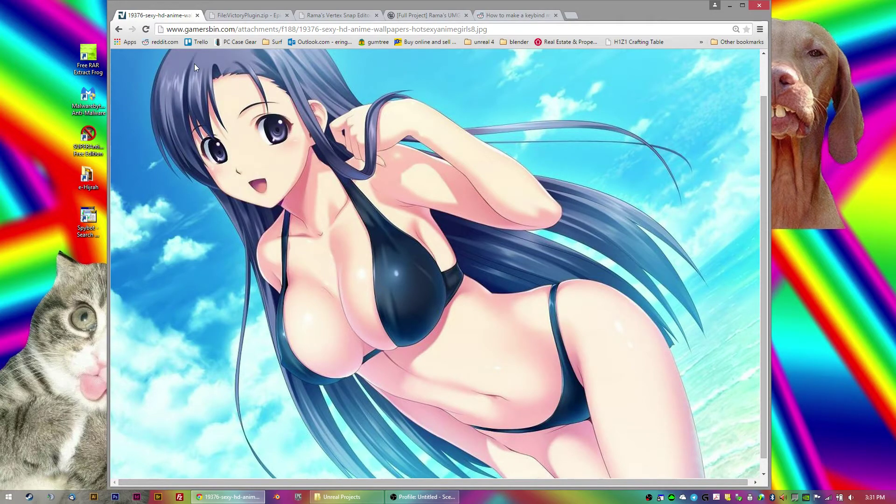
Move past the VictoryPlugin.zip and Vertex Snap Editor wiki tabs to the Reddit keybind-menu thread
left_click(239, 16)
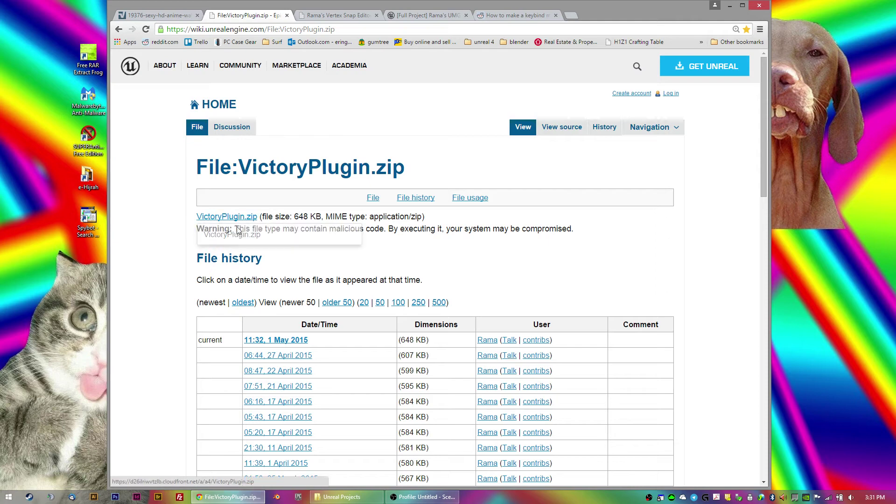
mouse_move(335, 60)
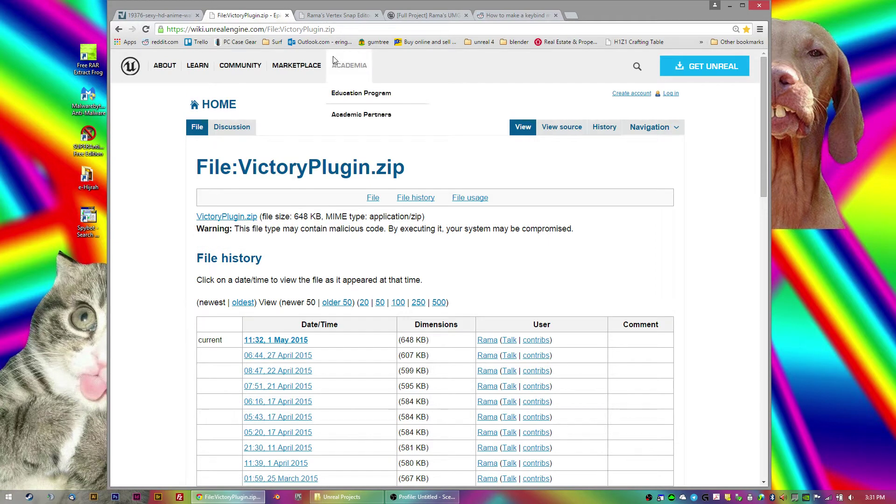
left_click(344, 18)
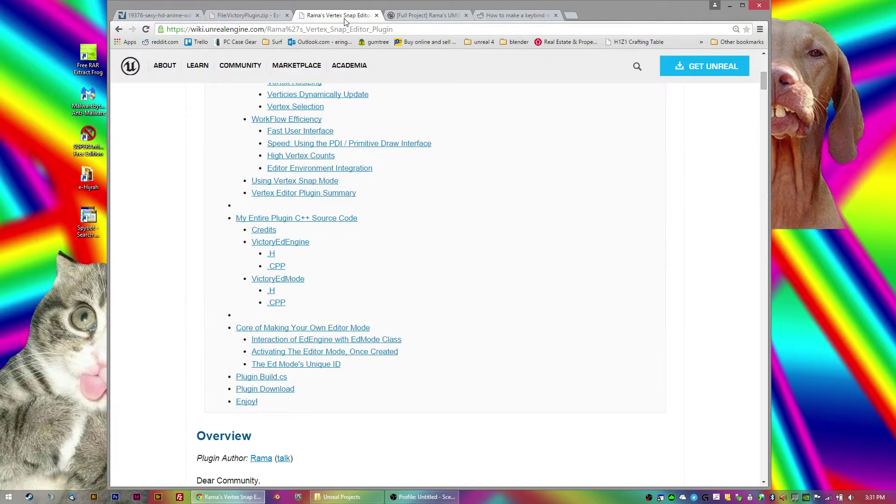
left_click(518, 16)
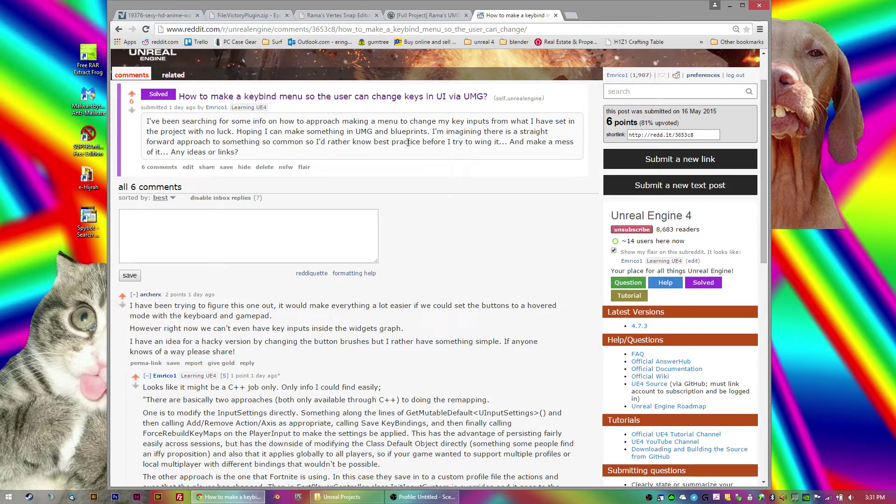
Scroll through the replies in the Reddit keybind-menu thread
scroll(393, 160, "up", 2)
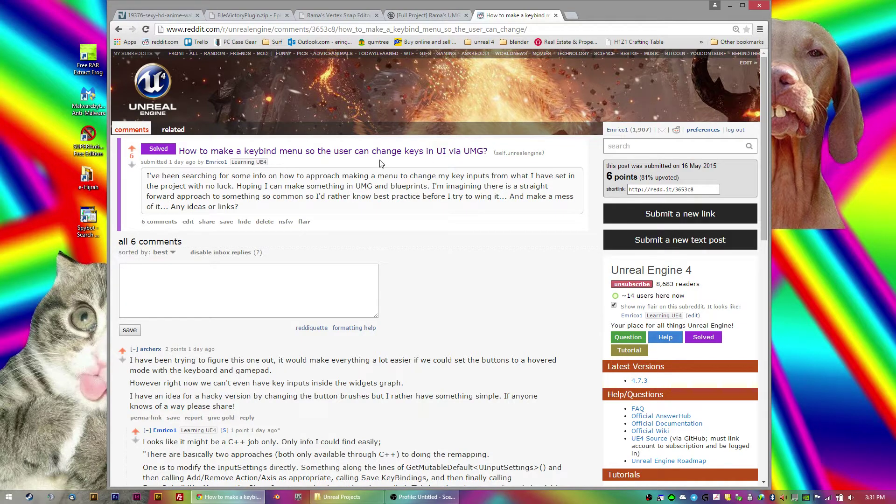
scroll(380, 163, "down", 7)
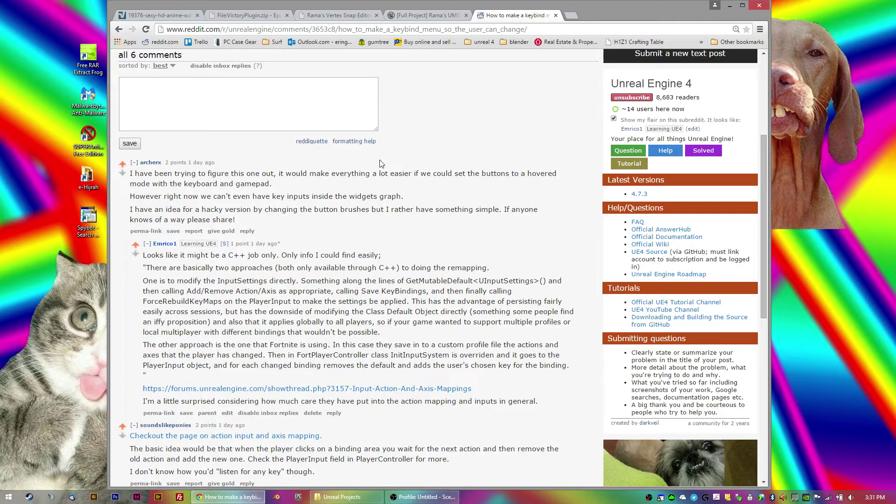
scroll(380, 160, "down", 4)
scroll(381, 160, "up", 5)
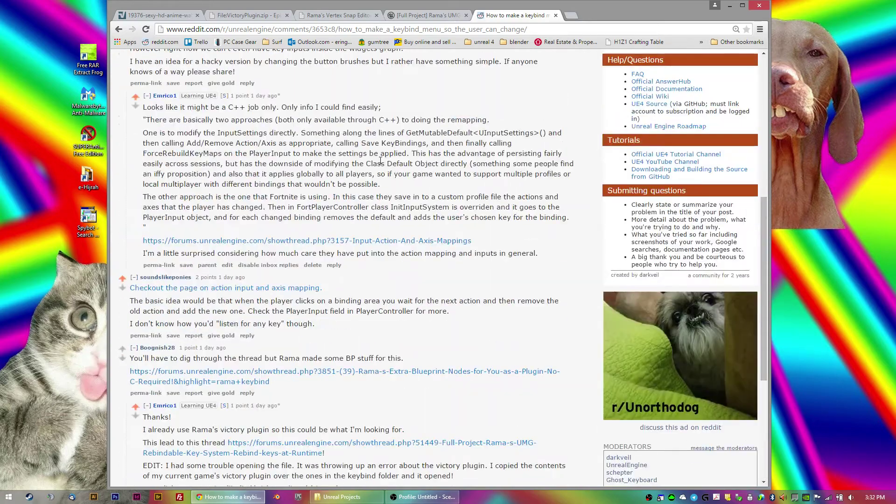
scroll(380, 161, "up", 1)
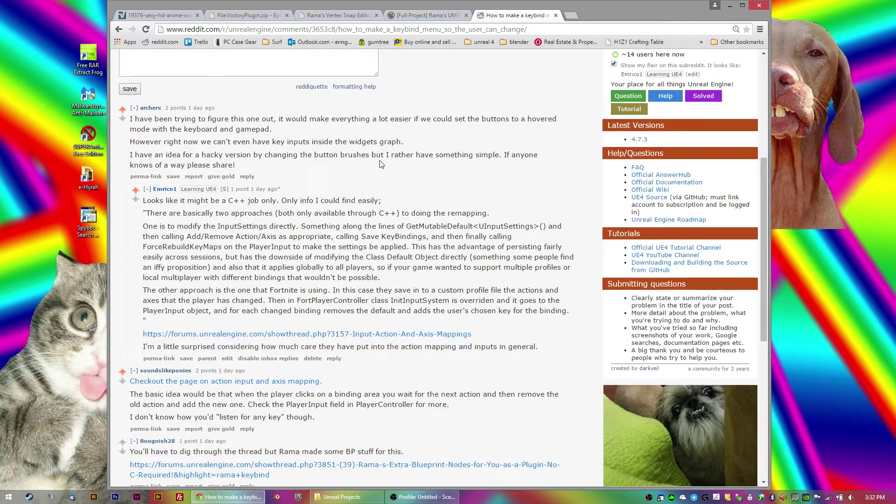
scroll(380, 161, "down", 2)
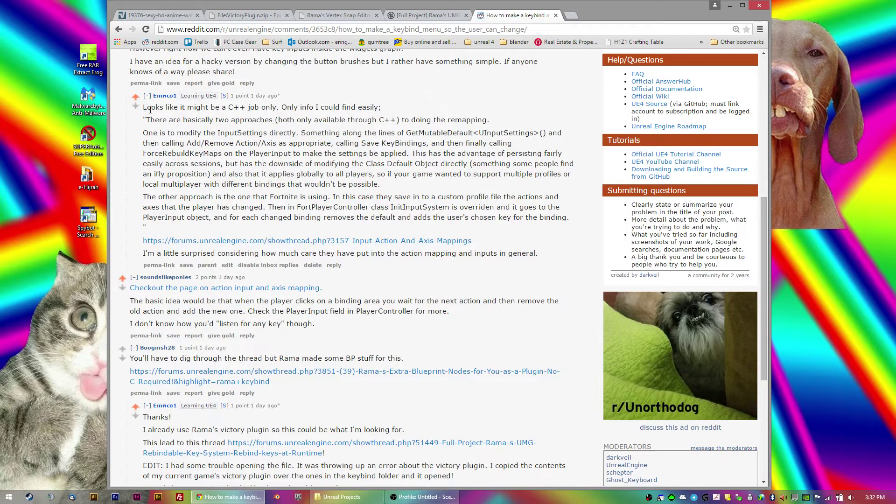
Highlight the reply saying Rama made BP stuff for rebindable keys
left_click_drag(231, 108, 353, 119)
scroll(352, 121, "down", 2)
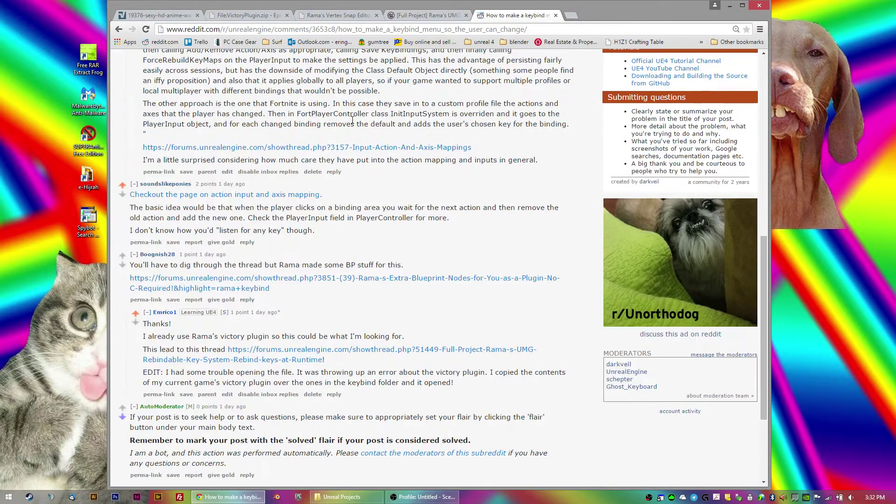
scroll(352, 121, "down", 2)
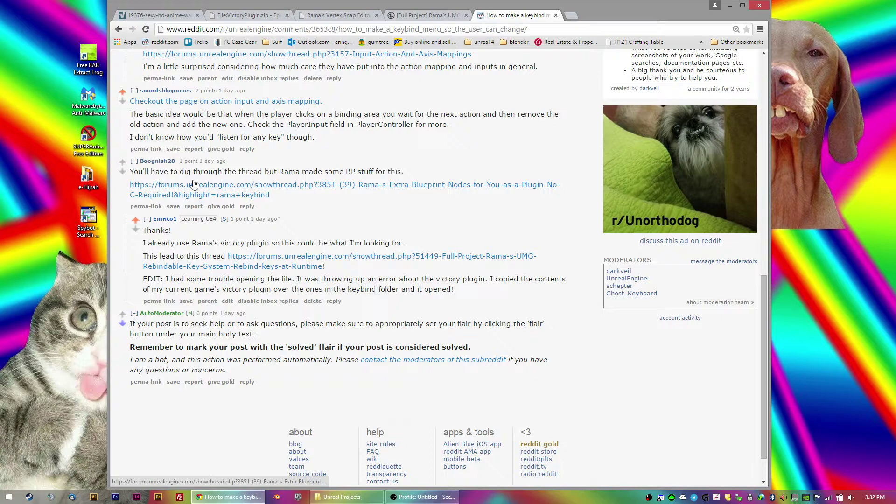
left_click_drag(131, 172, 419, 172)
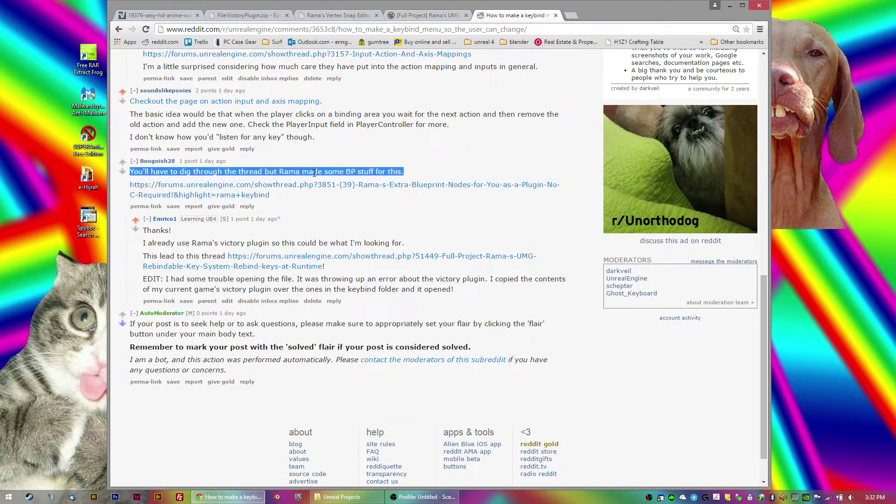
double_click(351, 172)
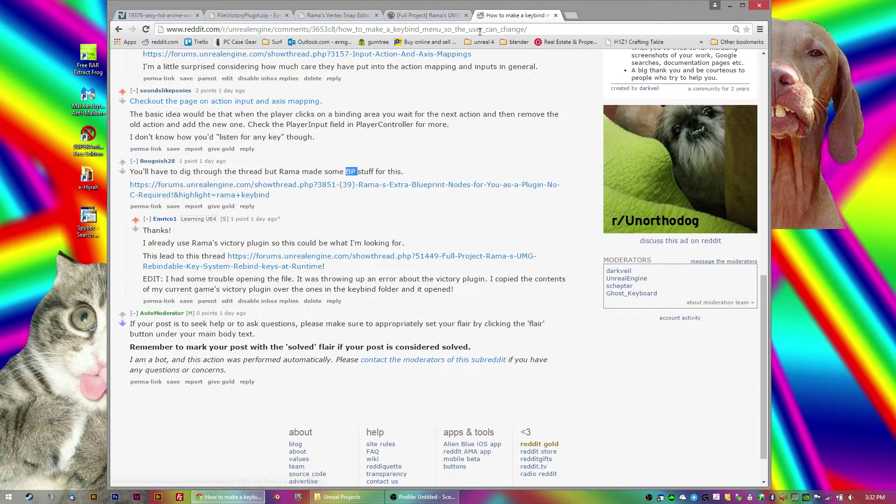
Open Rama's UMG Rebindable Key System forum thread and select its title in the address bar
left_click(426, 16)
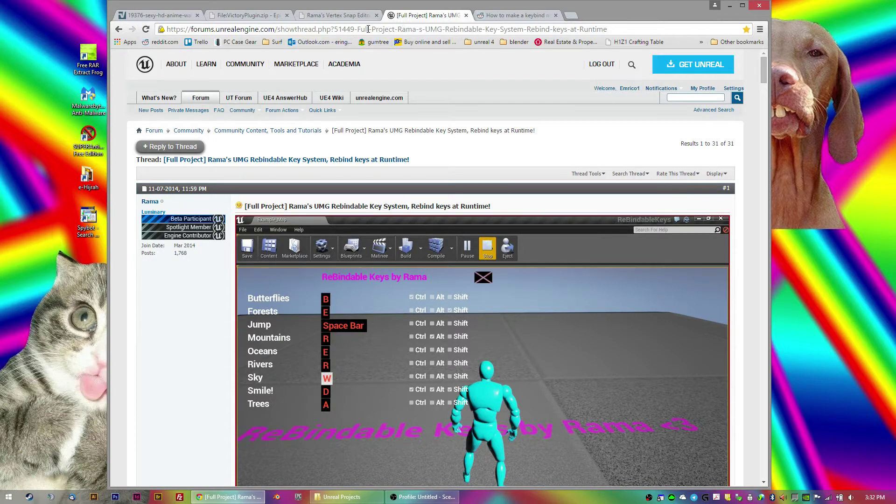
left_click_drag(359, 30, 609, 29)
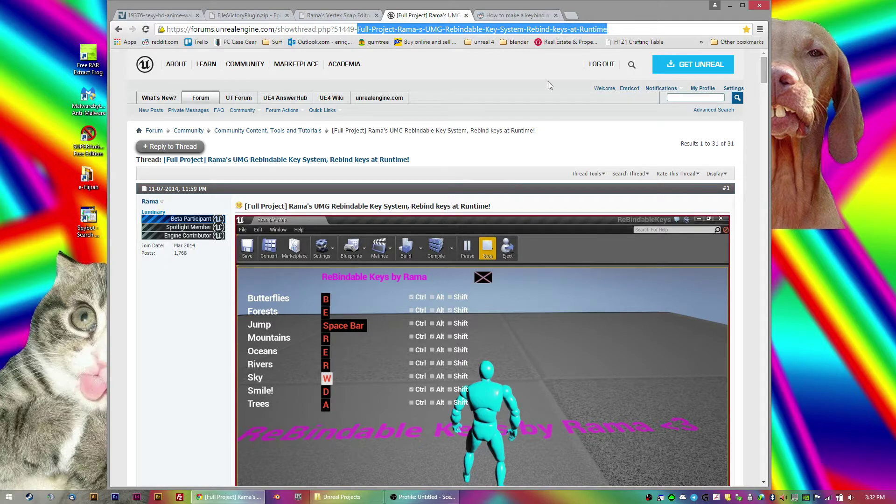
scroll(440, 208, "down", 2)
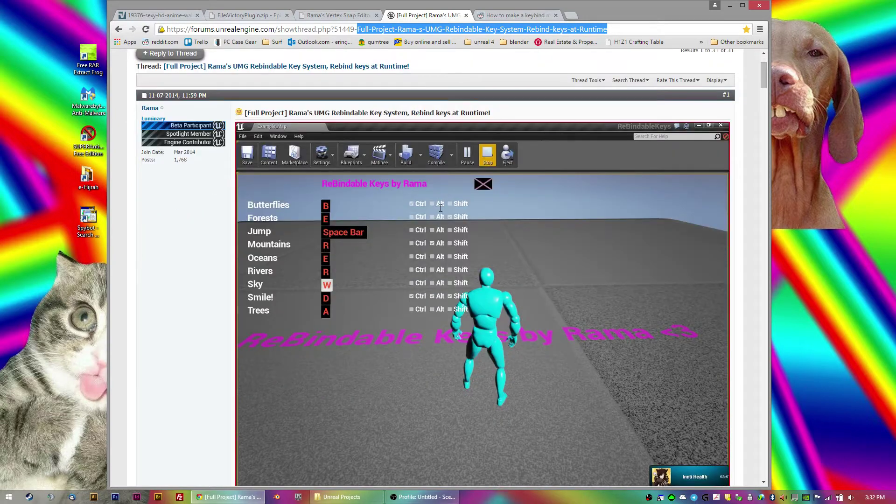
scroll(440, 208, "down", 2)
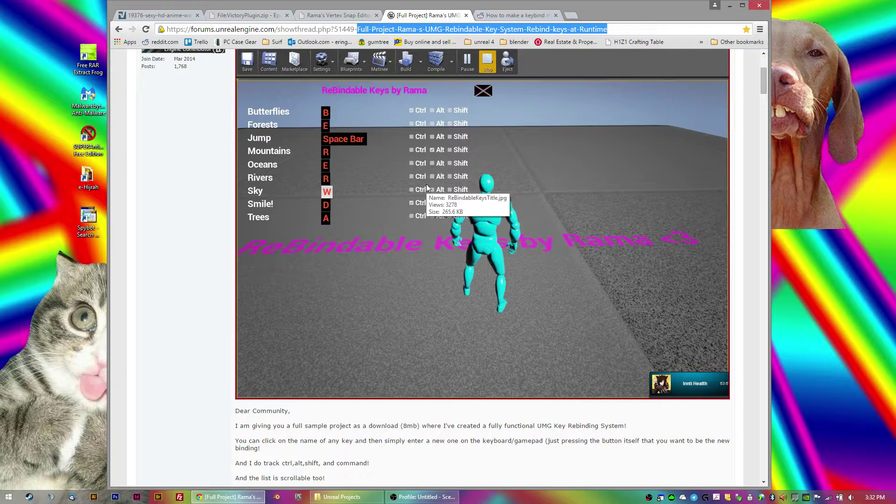
scroll(426, 184, "down", 1)
scroll(346, 214, "up", 2)
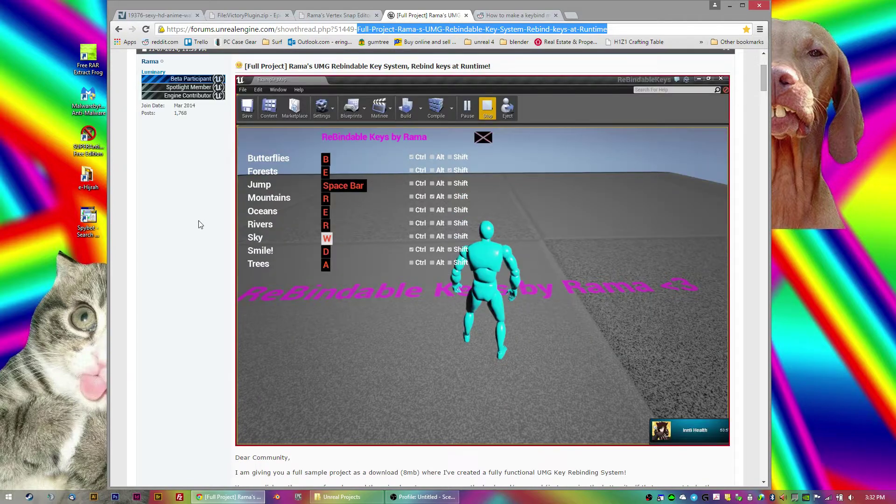
scroll(200, 225, "up", 3)
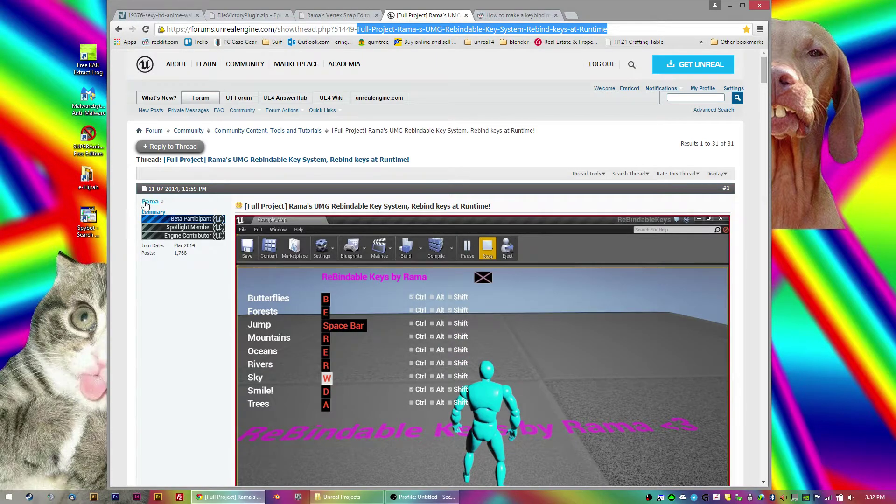
Scroll through the thread's first post and its replies
scroll(233, 244, "down", 10)
scroll(372, 331, "down", 16)
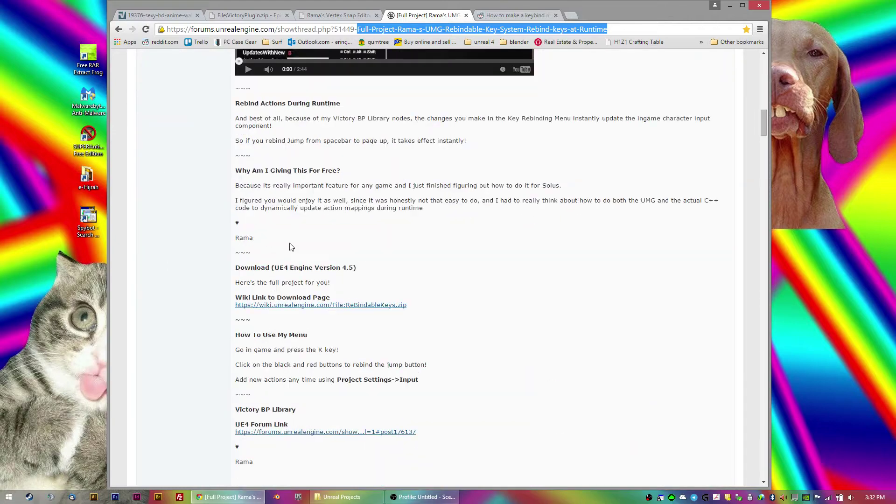
scroll(353, 341, "down", 6)
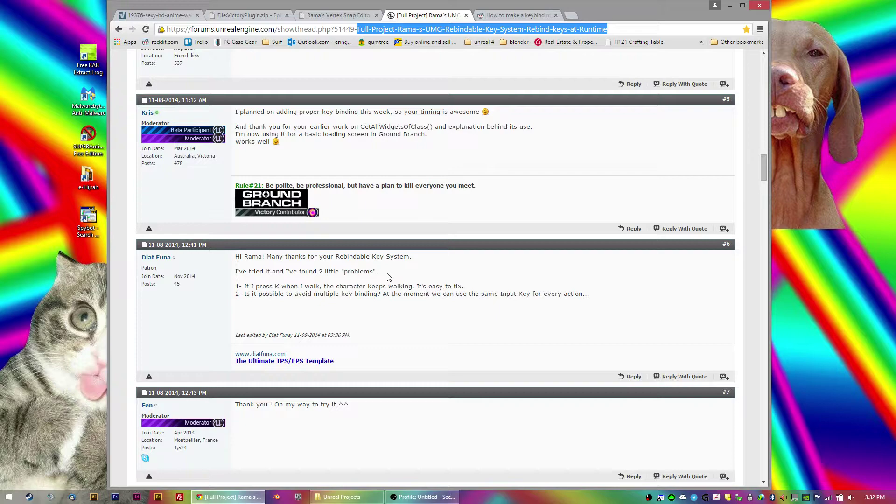
scroll(392, 276, "up", 18)
scroll(391, 278, "up", 12)
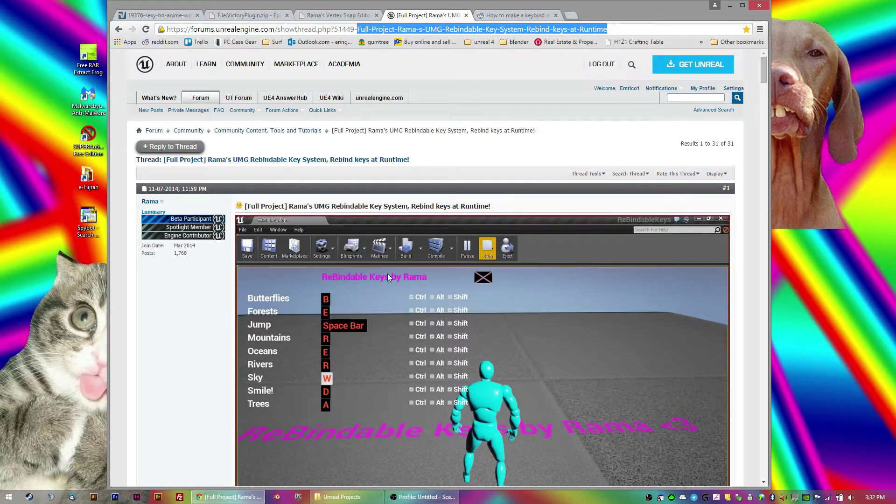
scroll(388, 277, "down", 2)
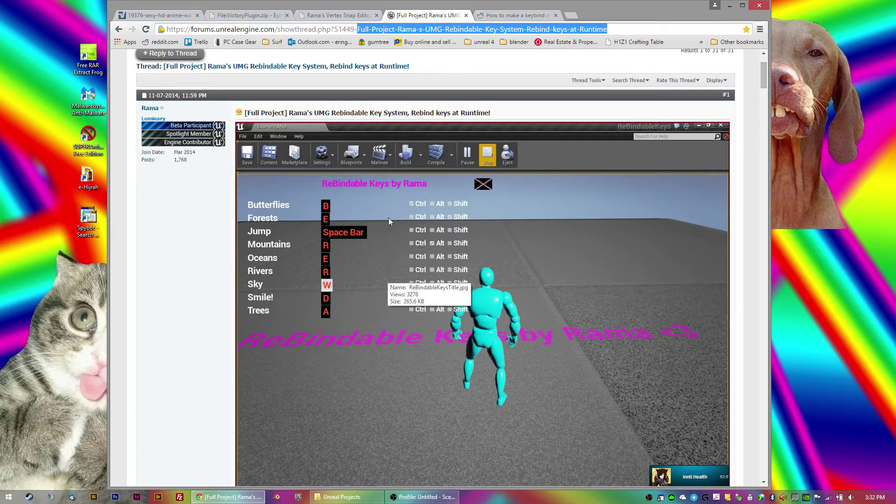
scroll(390, 233, "down", 3)
scroll(391, 251, "up", 5)
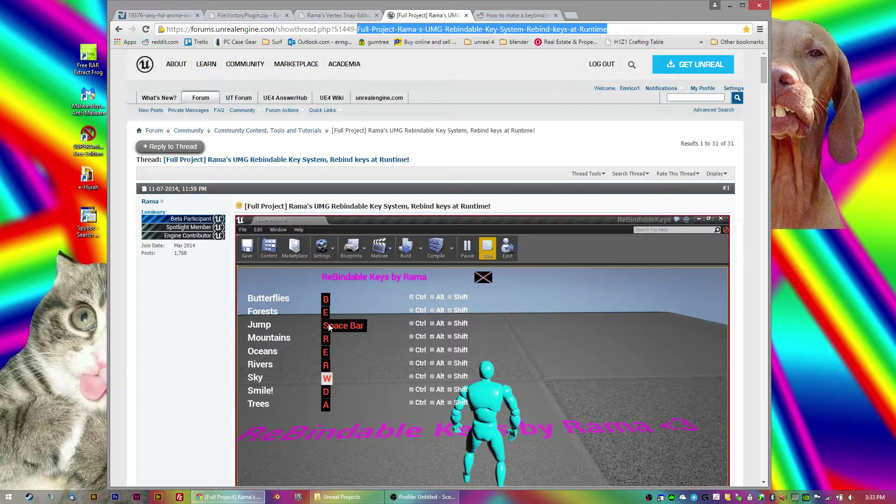
Glance at the Vertex Snap Editor wiki page, then return to the forum thread
left_click(333, 15)
scroll(418, 196, "up", 6)
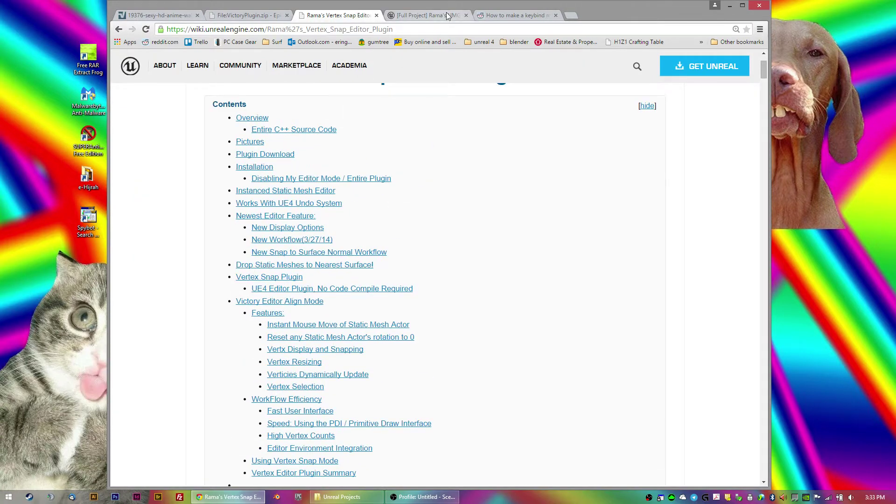
left_click(429, 15)
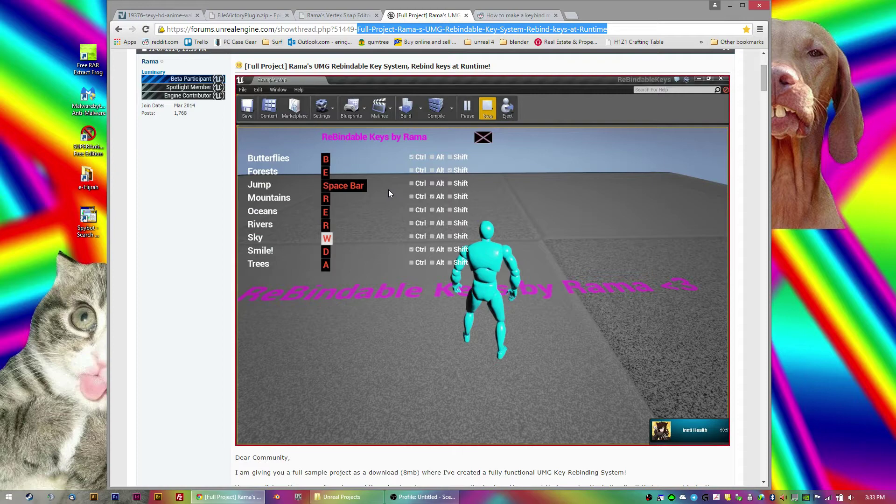
scroll(186, 186, "up", 3)
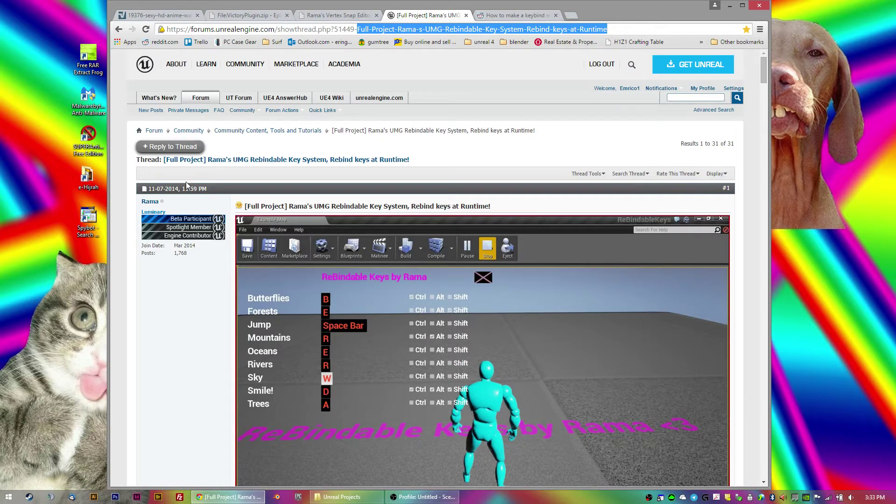
Bring up the File:VictoryPlugin.zip wiki page and select its page heading
left_click(159, 15)
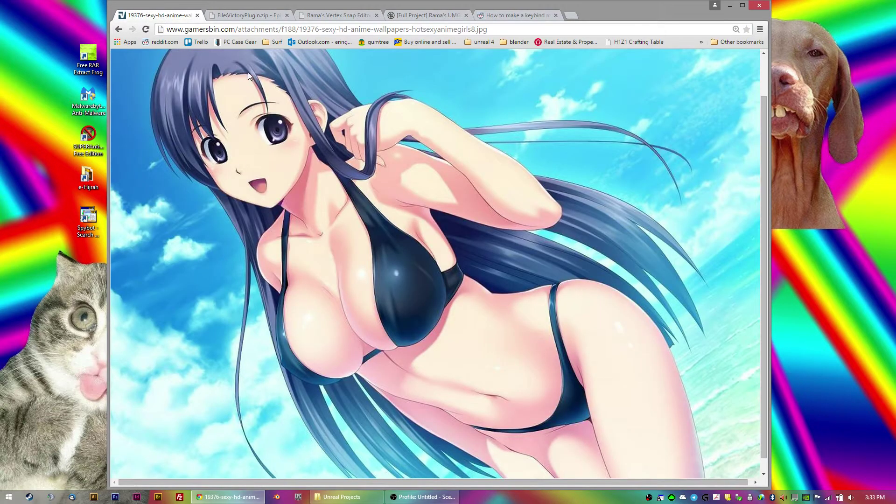
left_click(250, 15)
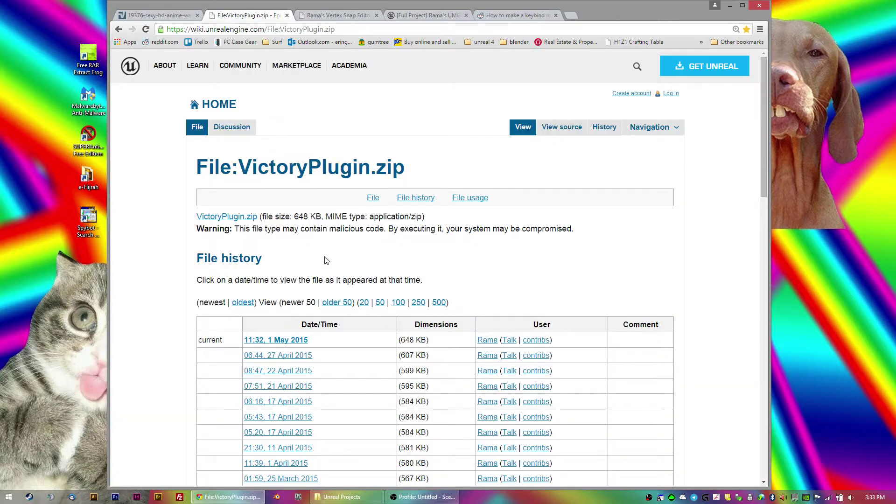
left_click_drag(406, 167, 238, 163)
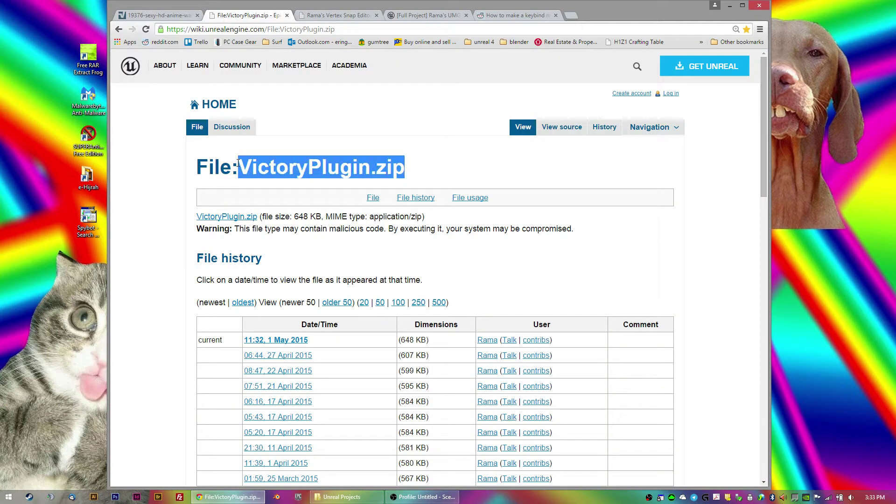
triple_click(311, 168)
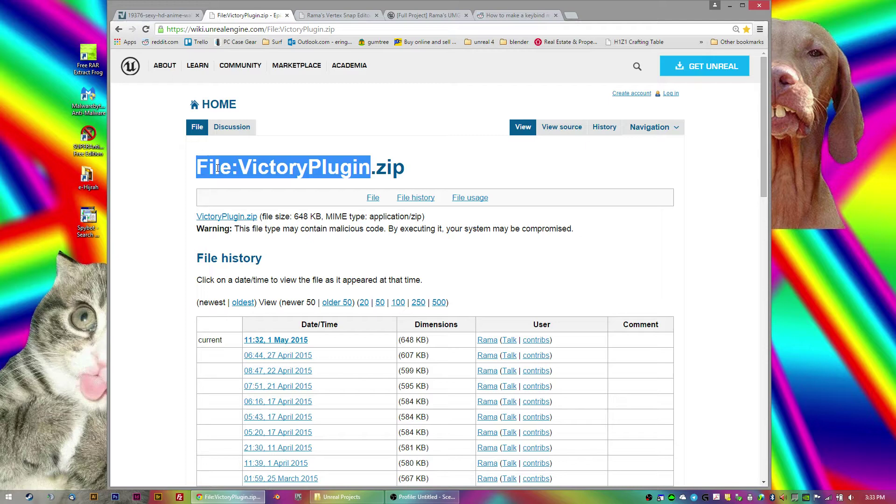
triple_click(312, 169)
left_click(282, 167)
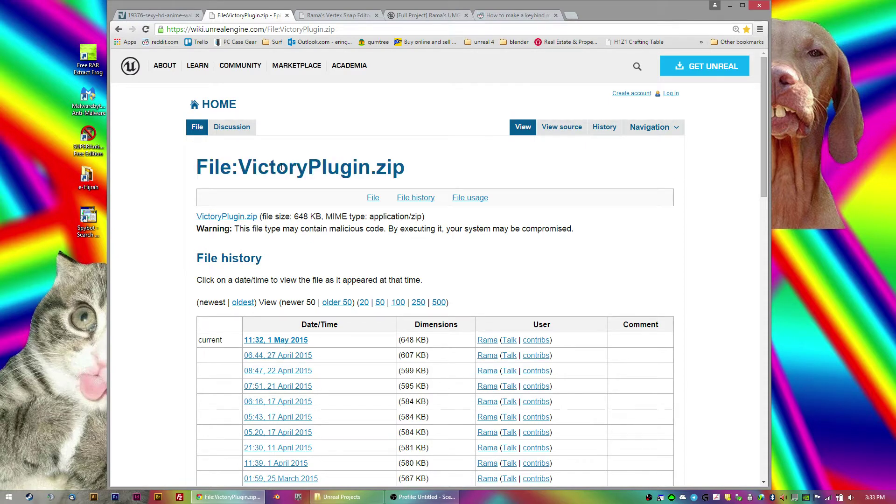
scroll(282, 168, "down", 7)
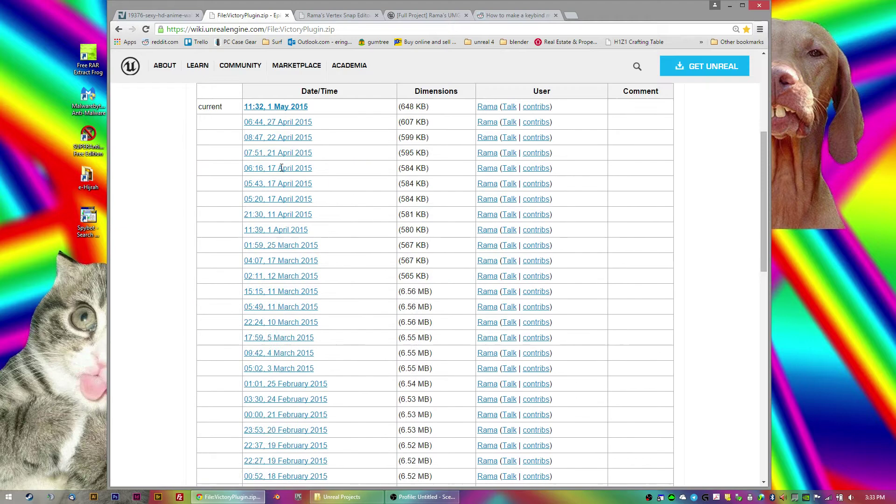
scroll(281, 169, "up", 7)
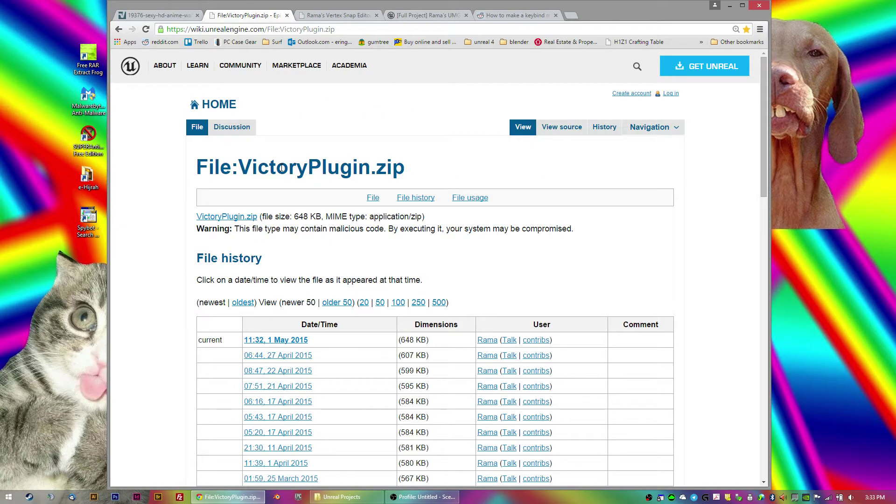
triple_click(282, 168)
left_click(395, 170)
triple_click(278, 167)
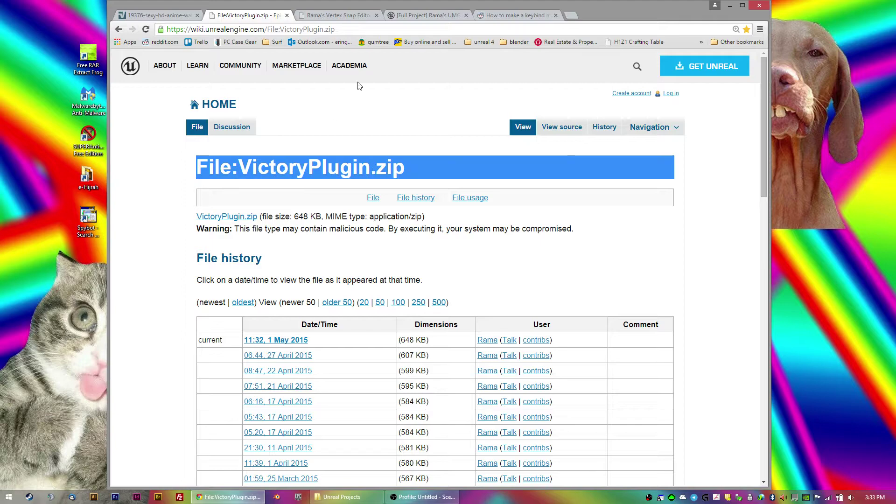
Return to Rama's thread and scroll to the Download (UE4 Engine Version 4.5) section
left_click(416, 17)
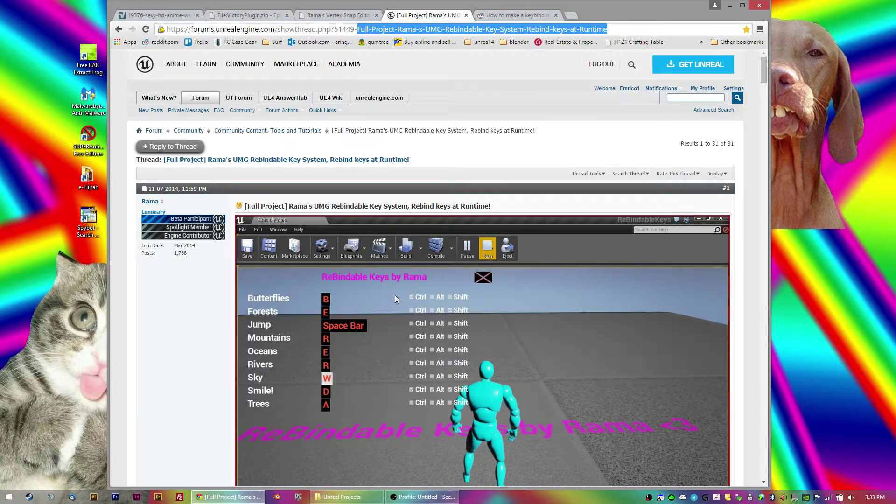
scroll(396, 292, "down", 5)
scroll(396, 293, "up", 3)
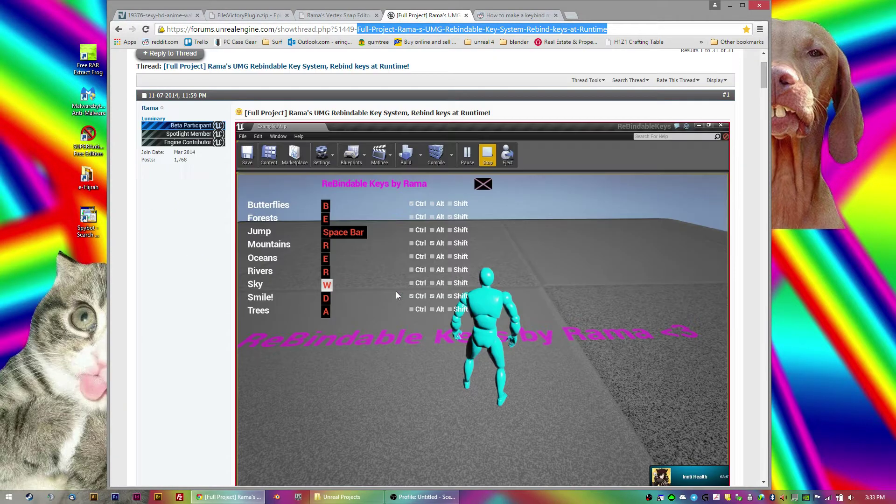
scroll(395, 291, "down", 10)
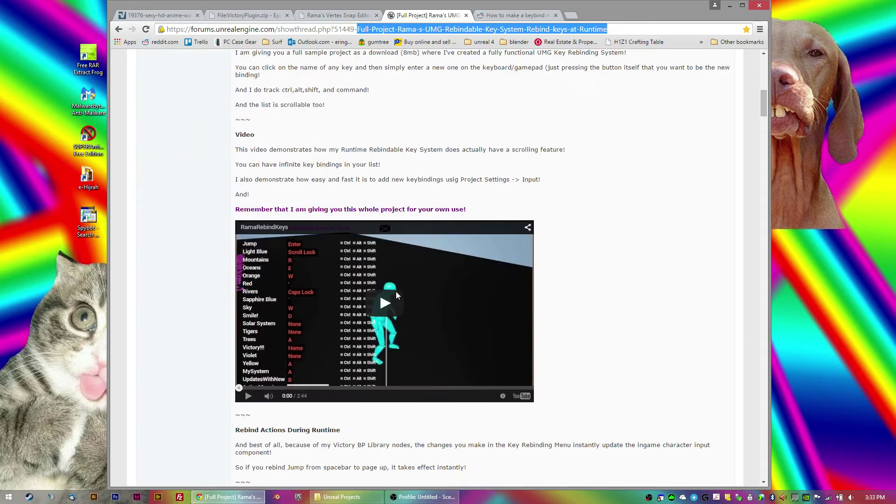
scroll(396, 291, "up", 1)
scroll(395, 290, "up", 10)
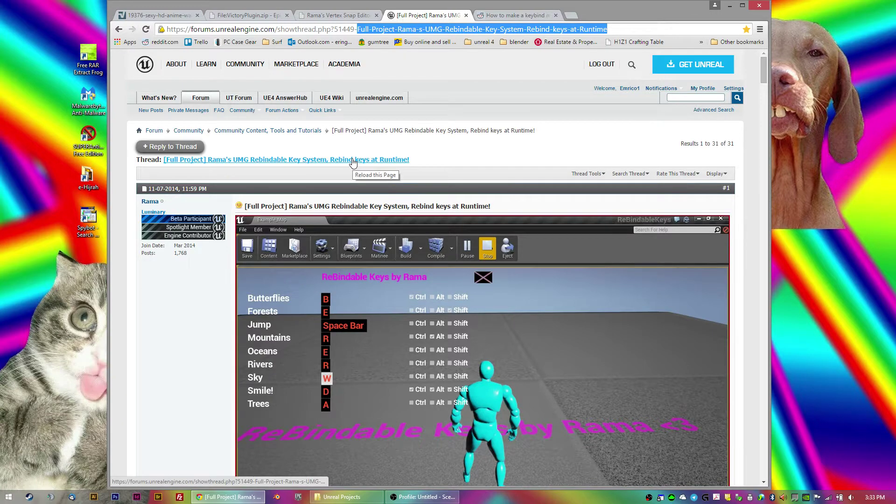
scroll(352, 163, "down", 20)
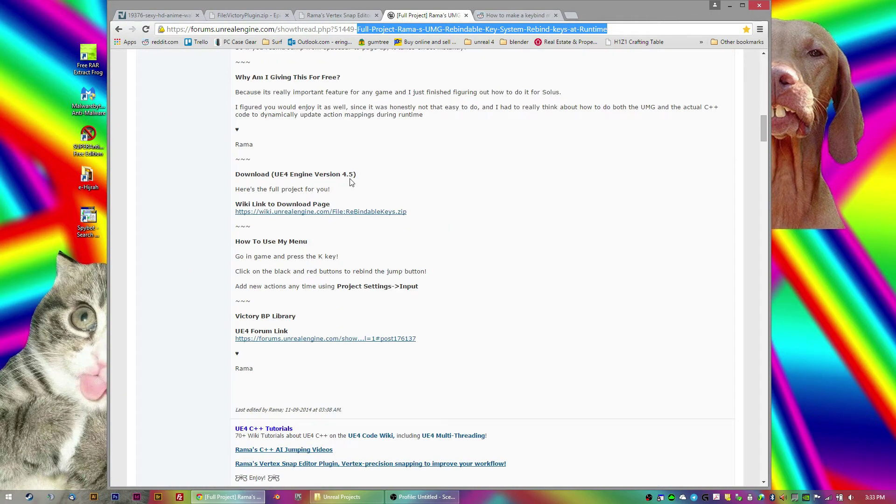
scroll(351, 182, "down", 6)
Copy ReBindableKeys from Downloads' ReBindableKeys.zip into Unreal Projects and launch ReBindableKeys.uproject
key("super+e")
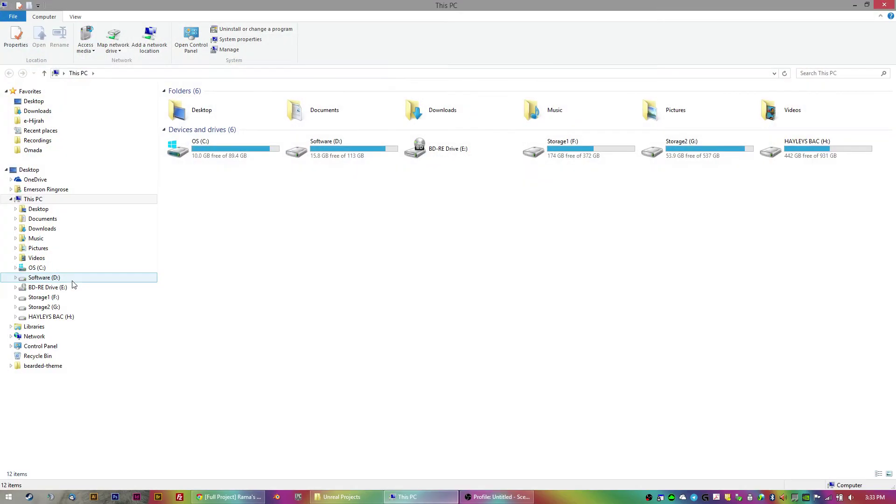
left_click(46, 229)
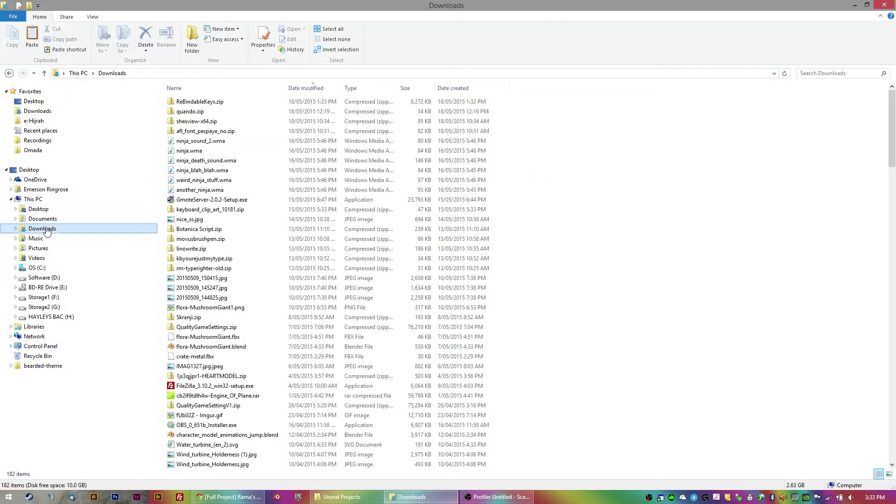
double_click(200, 102)
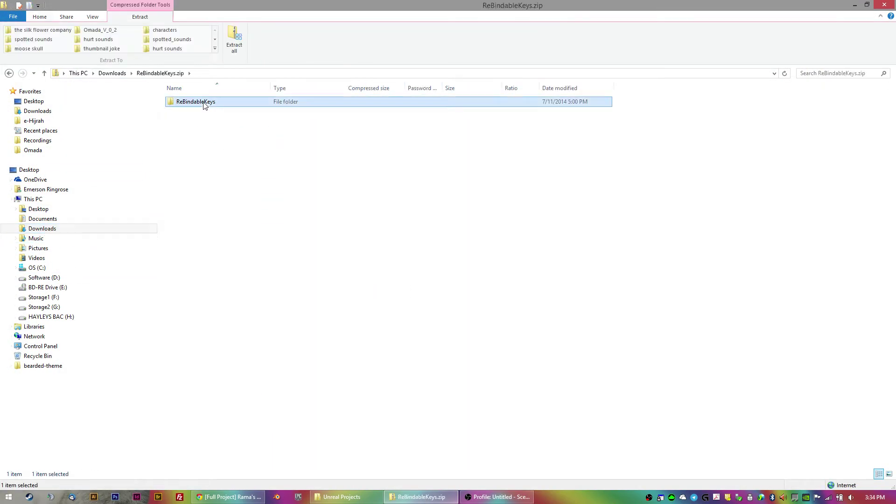
left_click(348, 497)
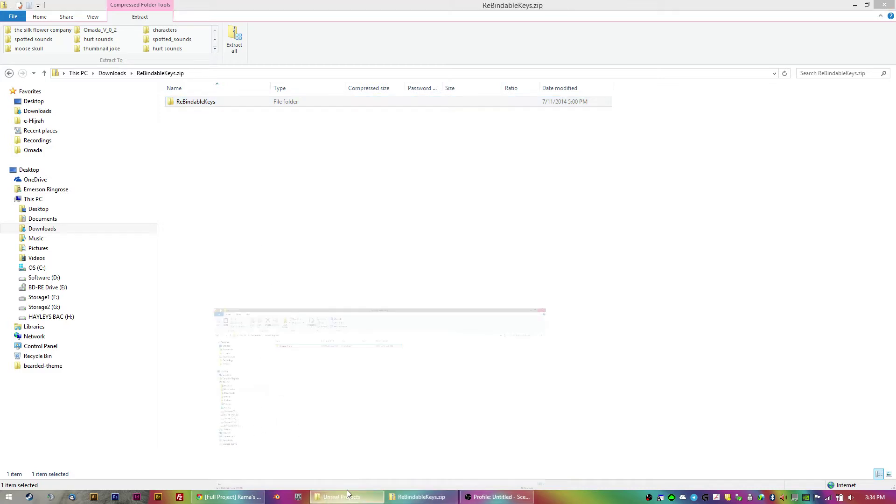
left_click_drag(298, 292, 283, 255)
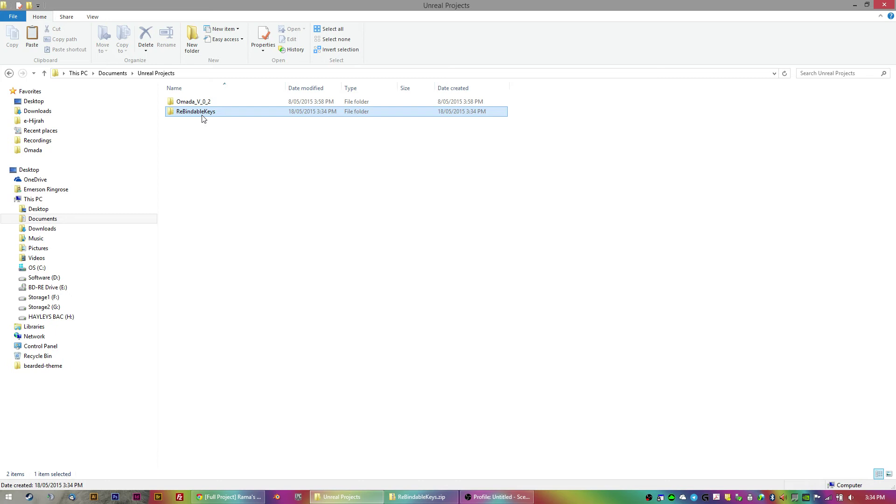
double_click(199, 113)
double_click(212, 161)
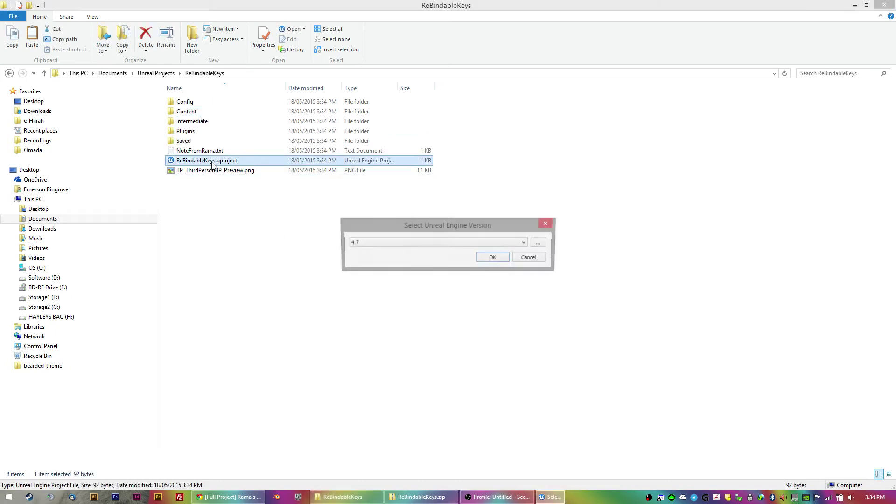
Open with engine 4.7, accept rebuilding the missing modules, then dismiss the compile-failure error
left_click(491, 260)
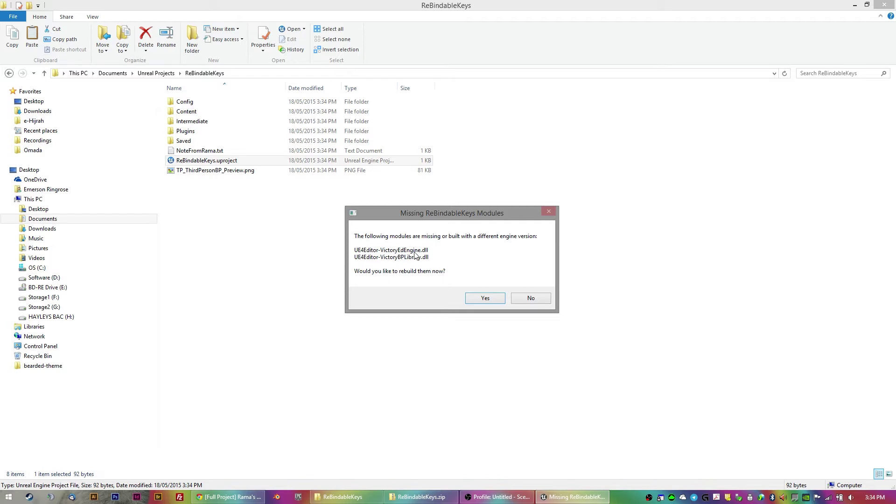
left_click(485, 301)
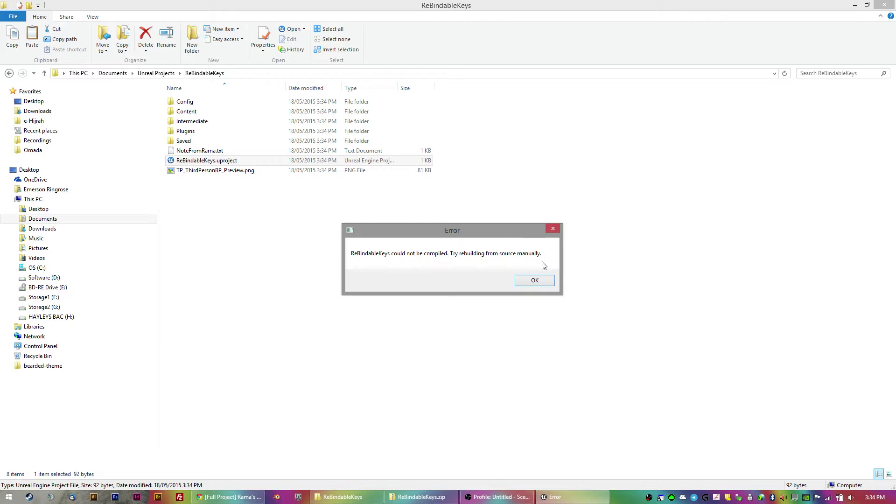
left_click(531, 285)
left_click(309, 270)
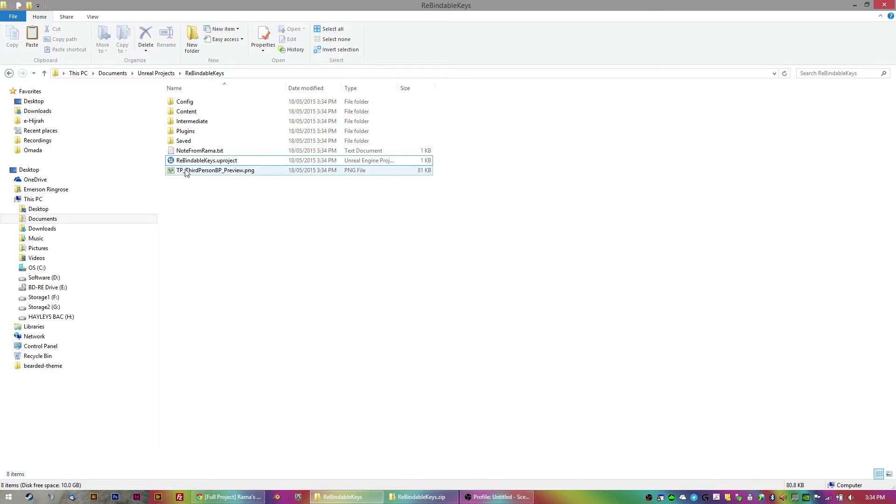
Locate the VictoryPlugin folder inside the Omada_V_0_2 project's Plugins folder
key("BackSpace")
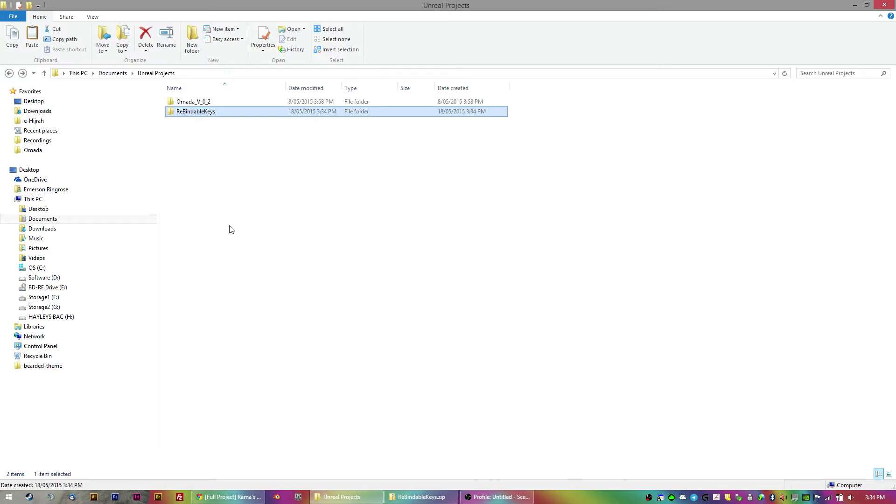
double_click(203, 114)
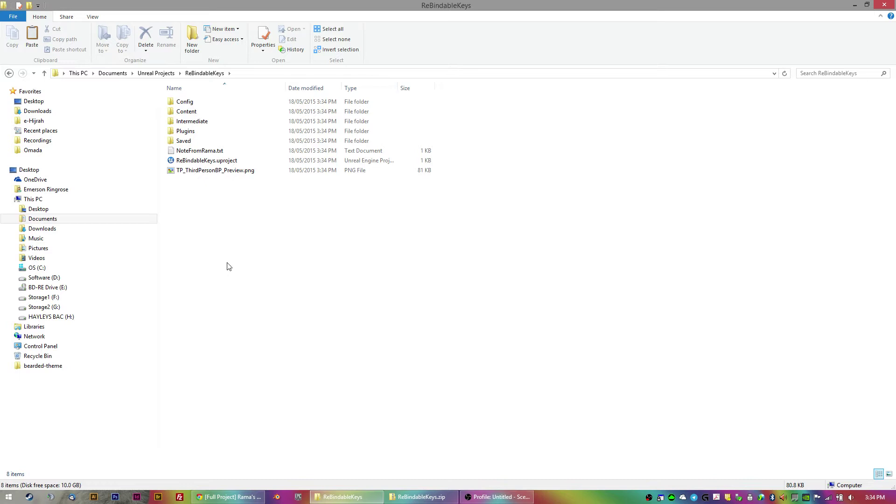
key("BackSpace")
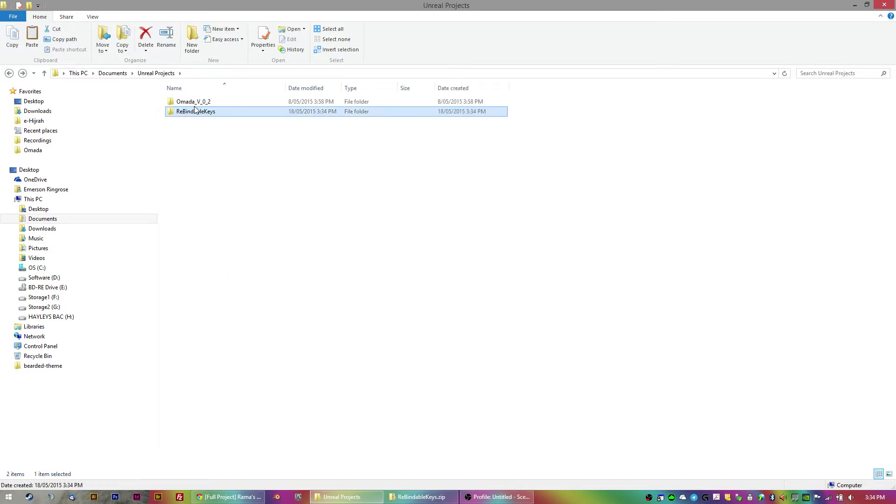
double_click(195, 103)
left_click(190, 142)
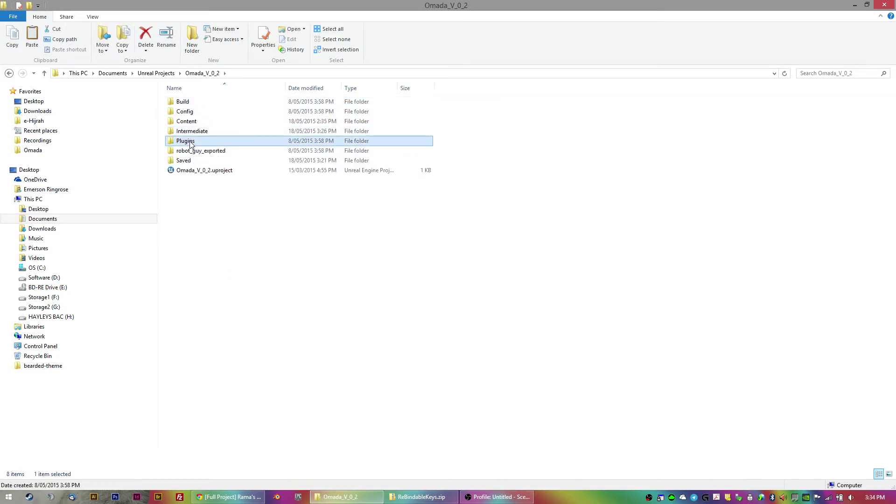
double_click(190, 142)
left_click(191, 103)
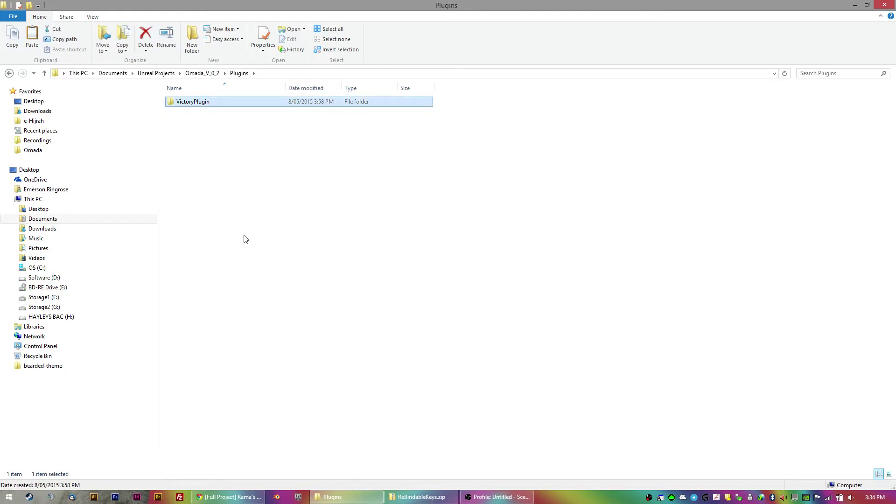
Paste VictoryPlugin into ReBindableKeys' Plugins folder, replacing the existing files, and verify it
key("BackSpace")
key("BackSpace")
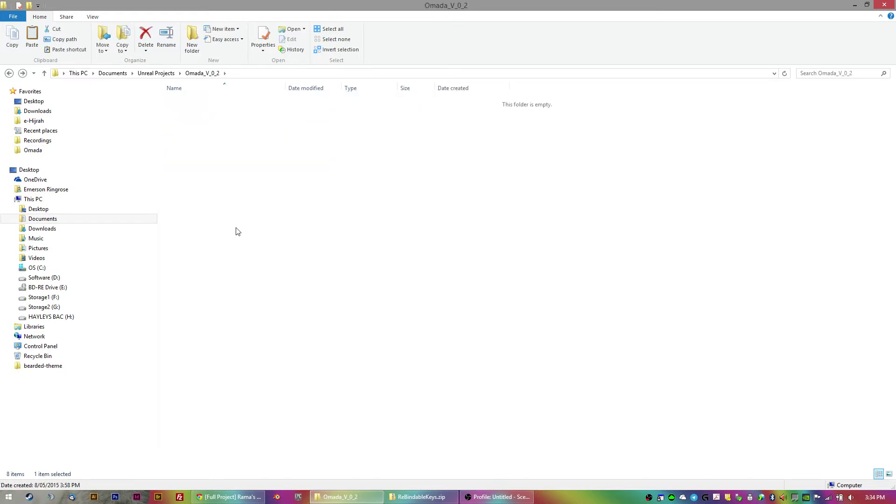
left_click(196, 112)
double_click(196, 112)
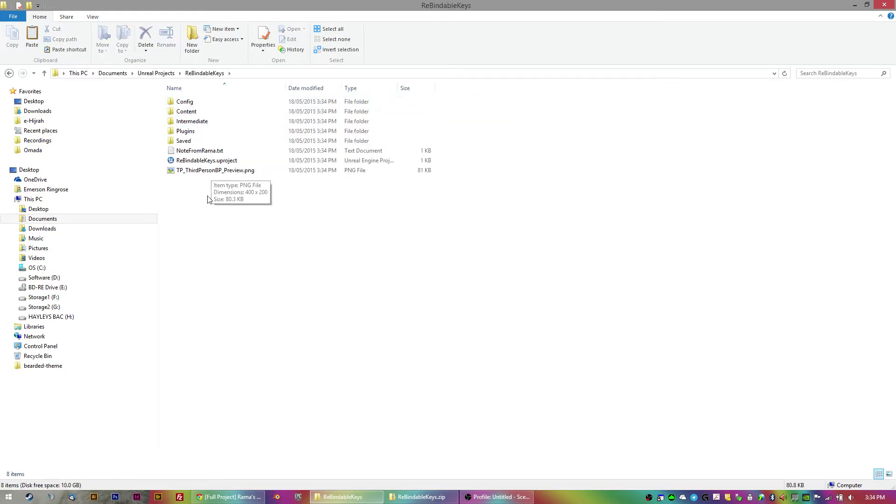
left_click(192, 131)
double_click(191, 131)
key("ctrl+v")
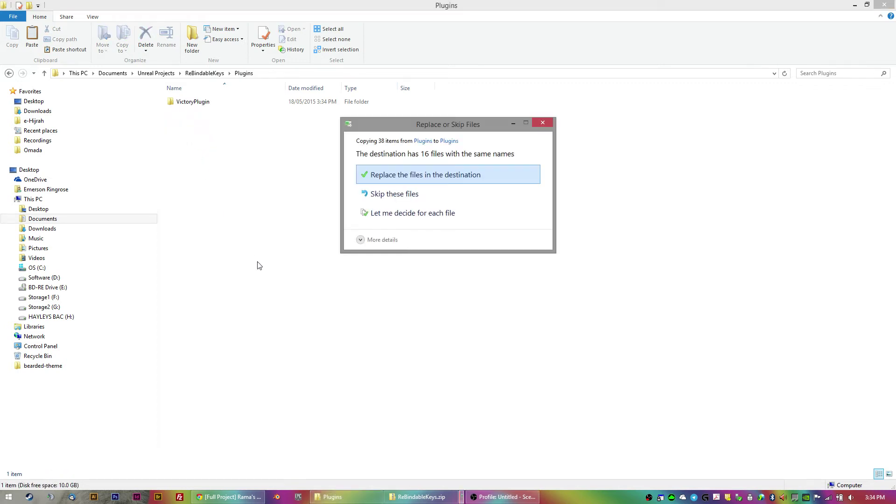
key("Return")
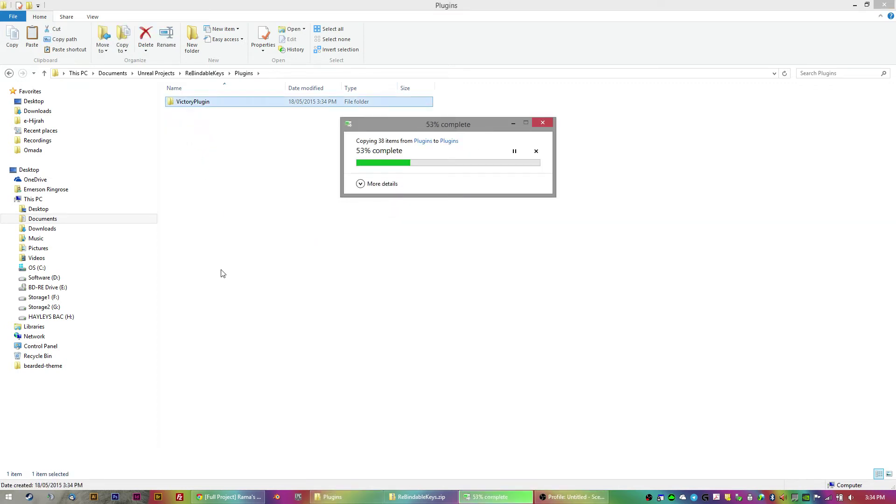
key("BackSpace")
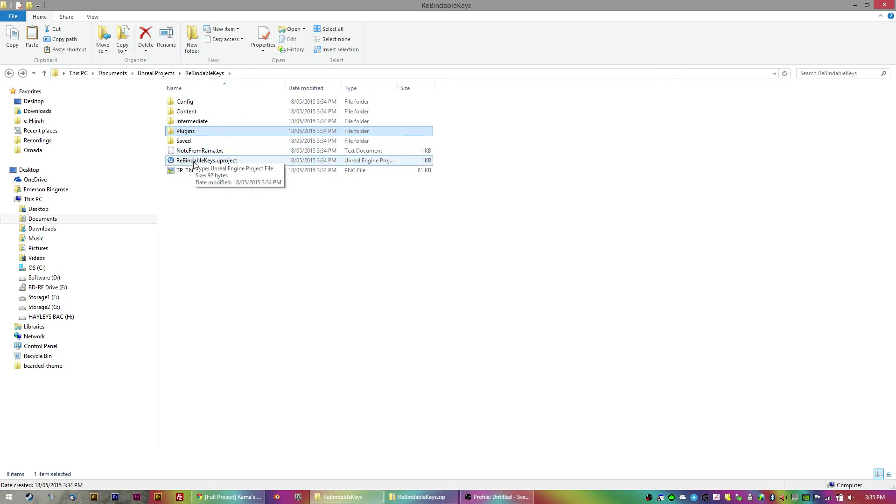
double_click(186, 132)
key("BackSpace")
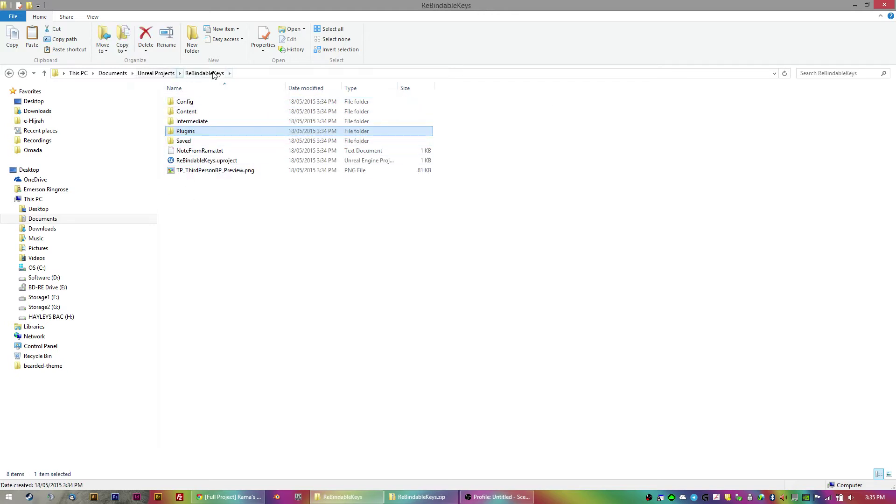
Launch ReBindableKeys.uproject in Unreal Editor 4.7.6
double_click(196, 161)
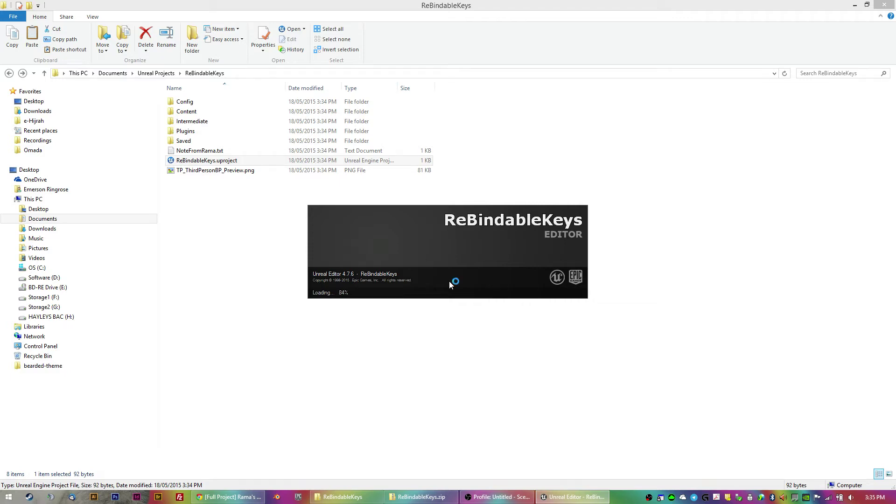
Delete the Omada_V_0_2 project folder from Unreal Projects
left_click(363, 499)
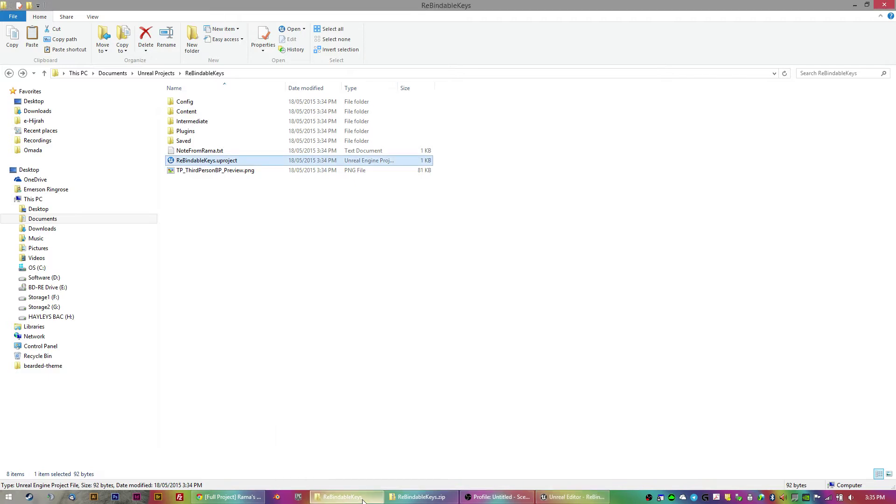
key("BackSpace")
key("Up")
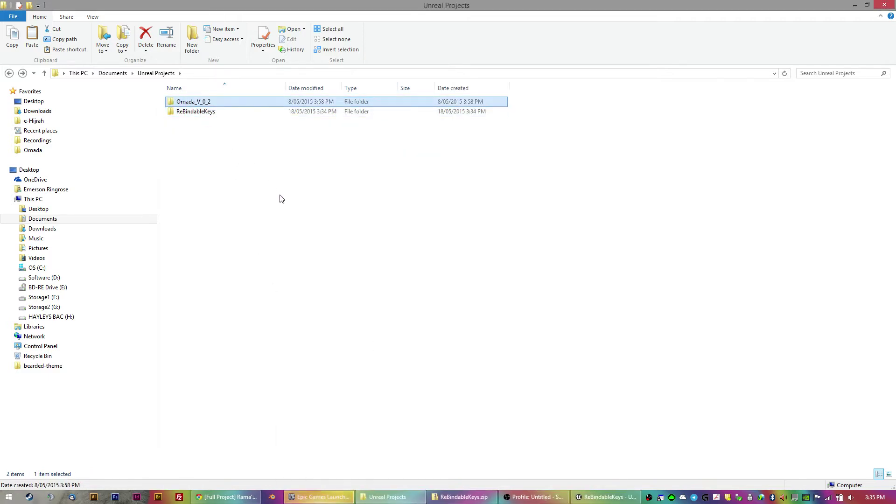
key("Delete")
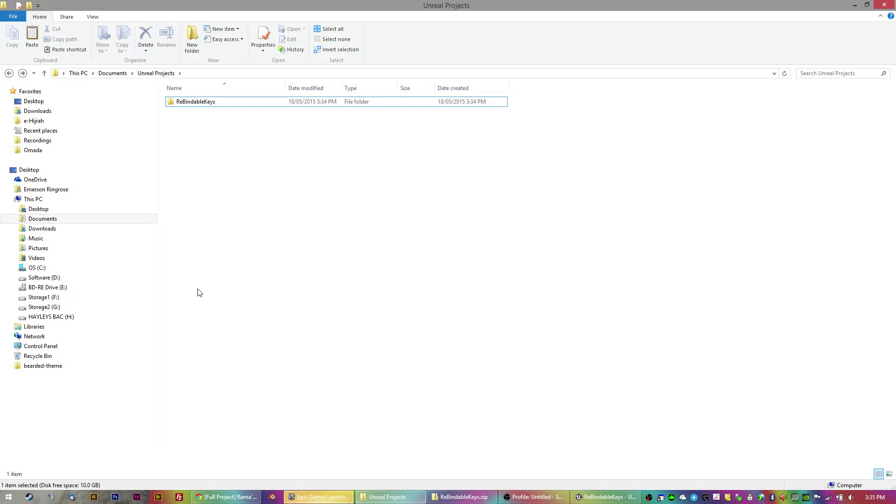
Copy Omada_V_0_287 no keybinds from the backup drive's Unreal 4 backup folder into Unreal Projects
key("super+e")
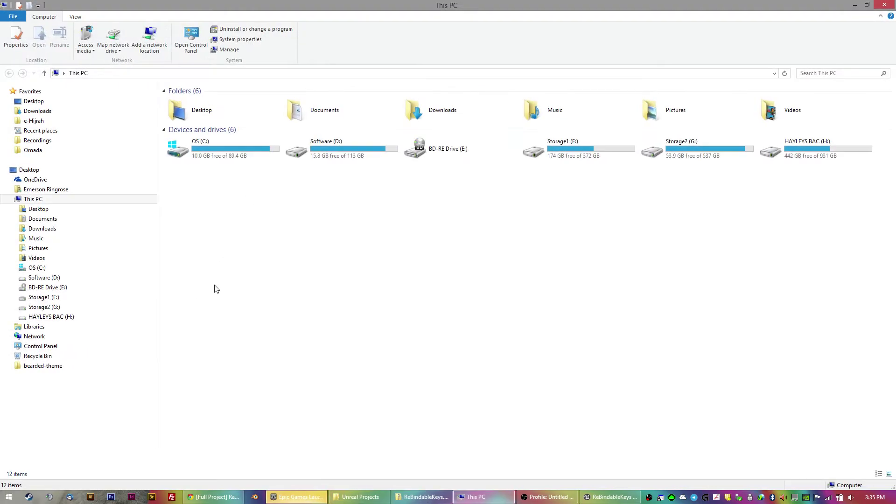
left_click(56, 320)
double_click(206, 248)
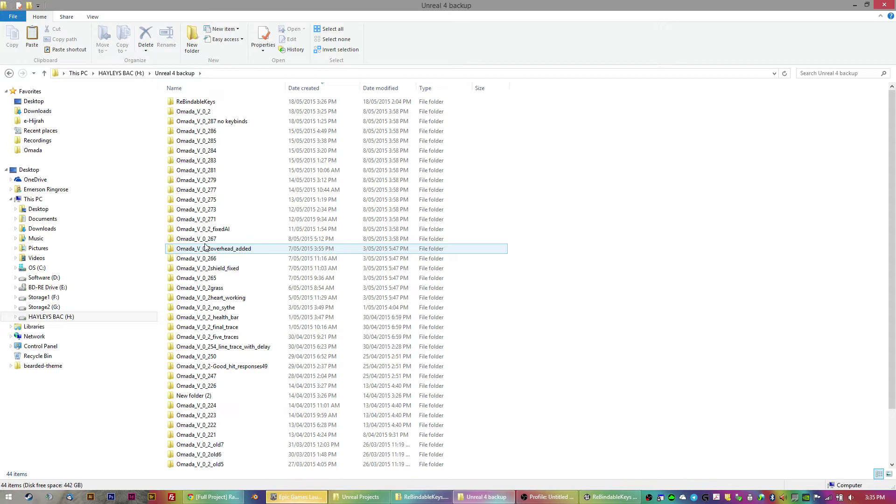
left_click(206, 121)
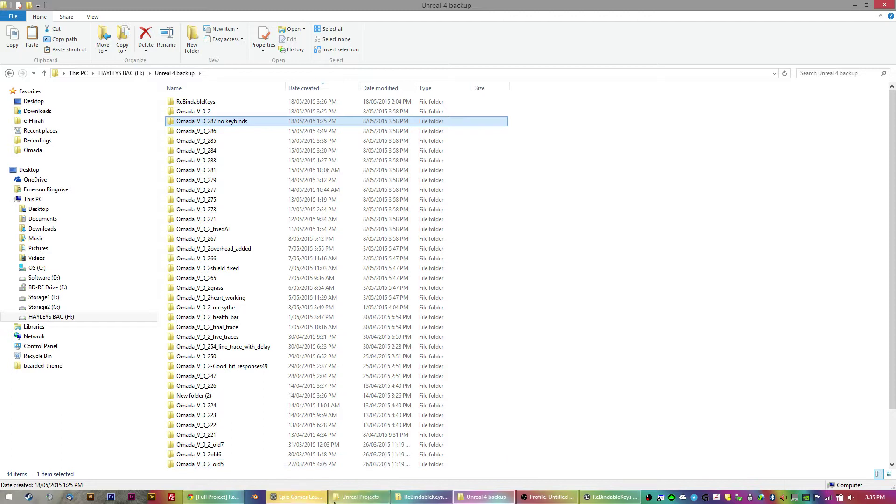
left_click(360, 497)
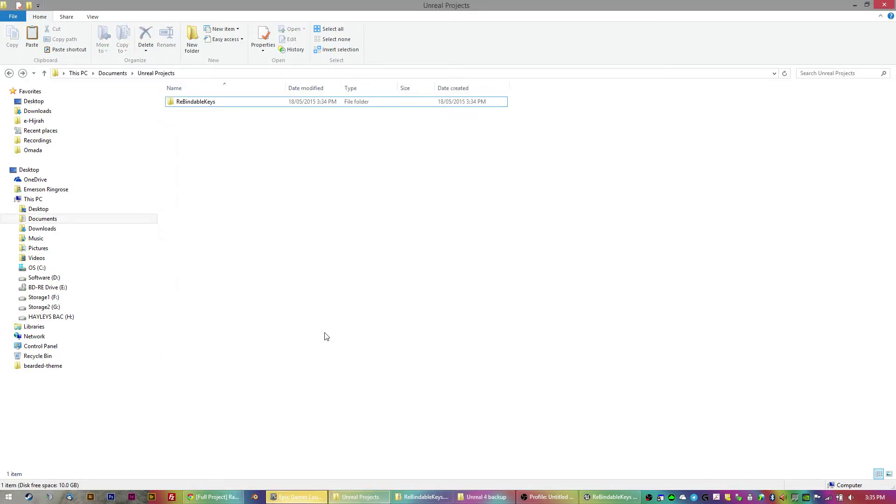
key("ctrl+v")
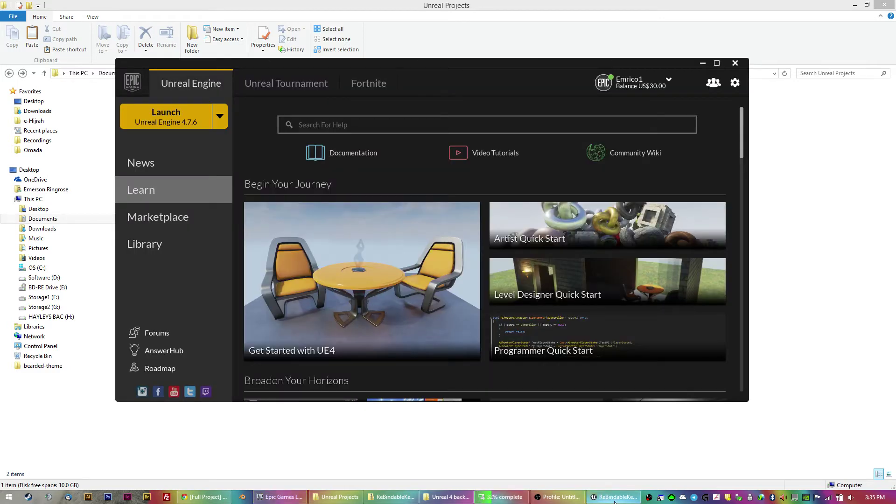
Start playing the example level and open its ReBindable Keys menu in game
left_click(615, 498)
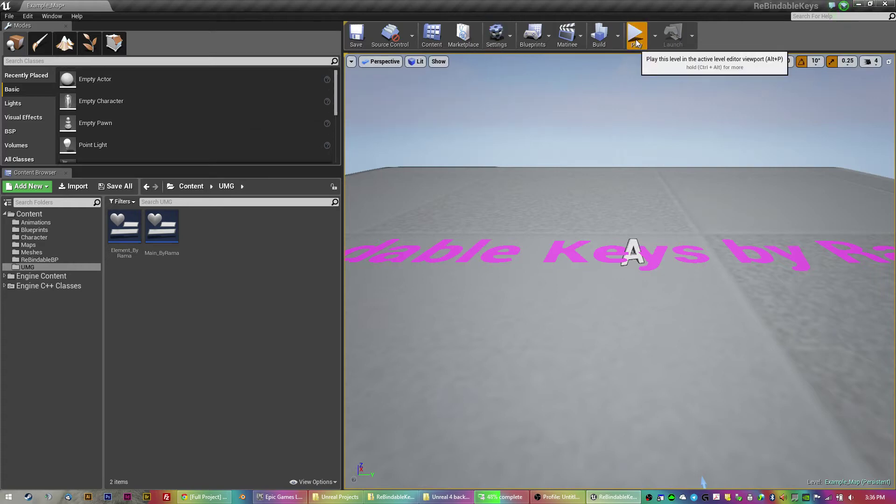
key("alt+p")
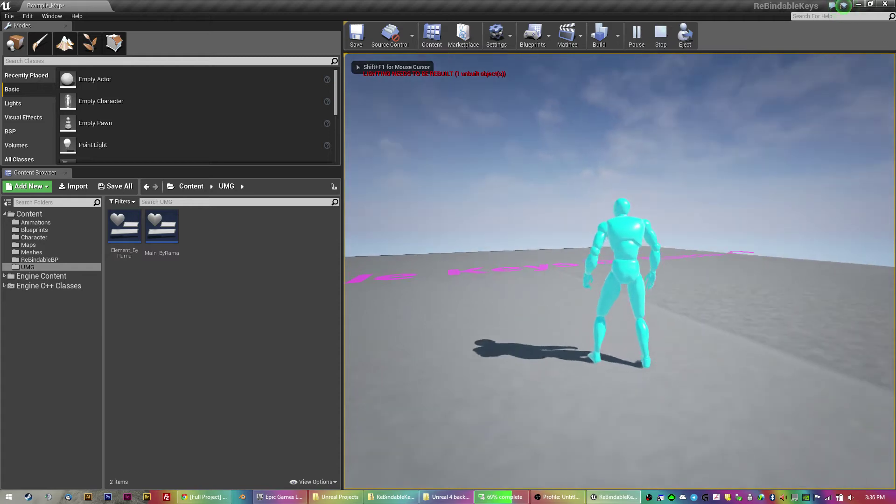
key("Tab")
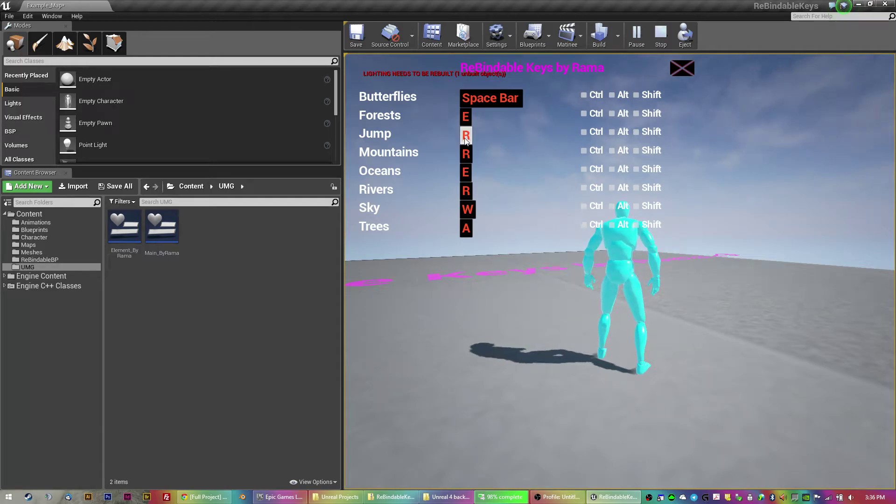
key("alt+Tab")
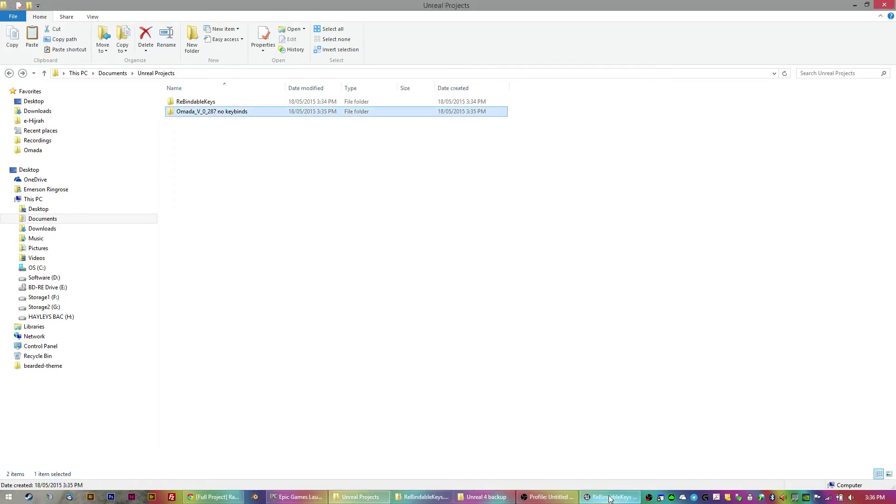
left_click(609, 498)
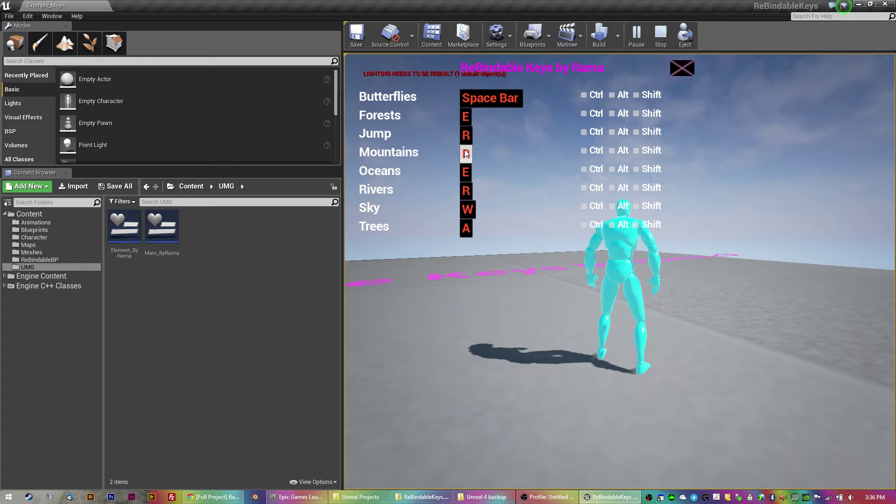
Try rebinding the Mountains and Forests keys, then stop the play session
left_click(466, 153)
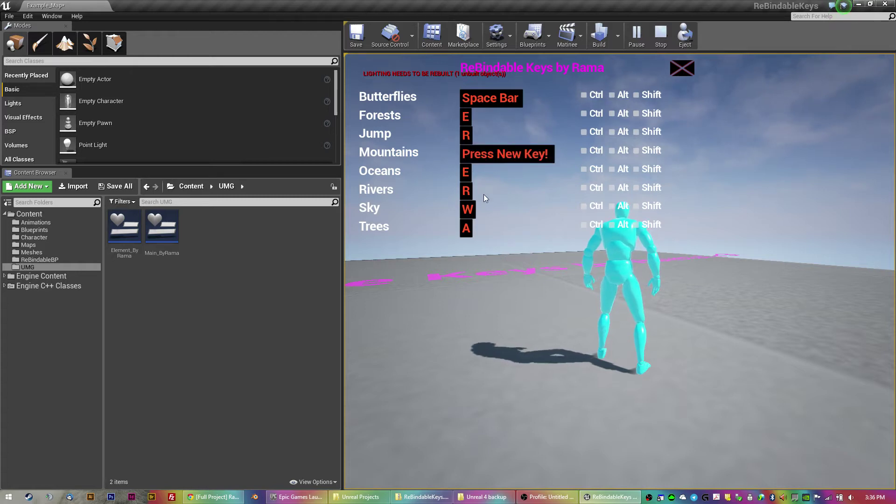
left_click(465, 120)
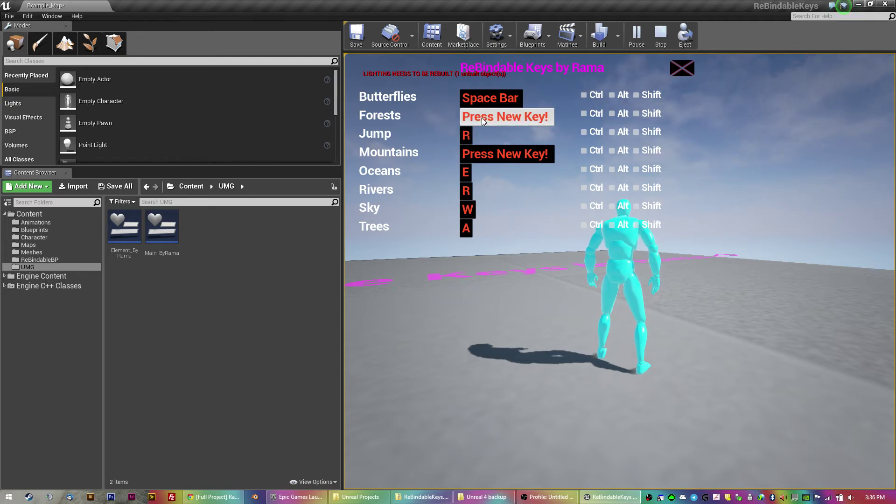
left_click(481, 118)
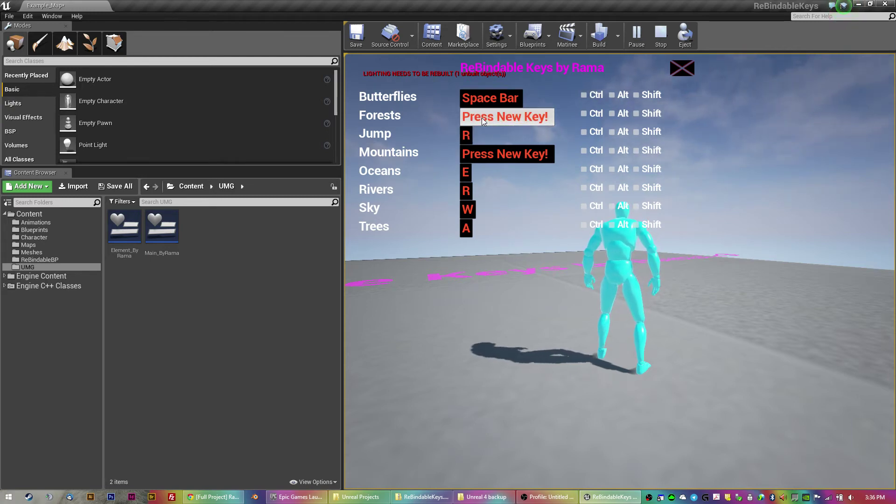
left_click(660, 35)
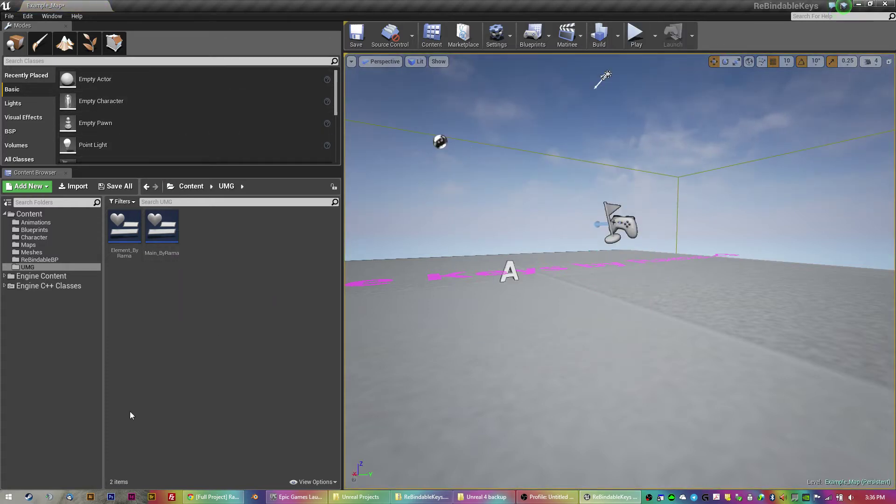
Look over Element_ByRama's SetValues graph, then close that widget editor
double_click(124, 229)
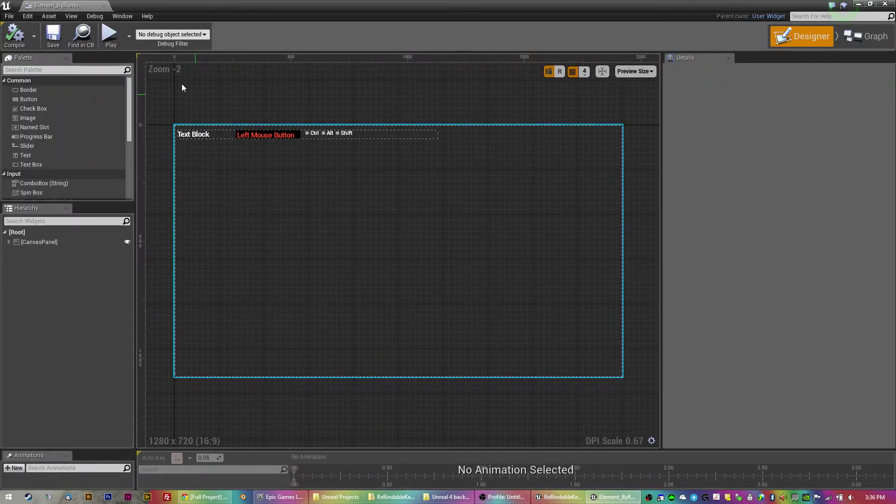
left_click(869, 35)
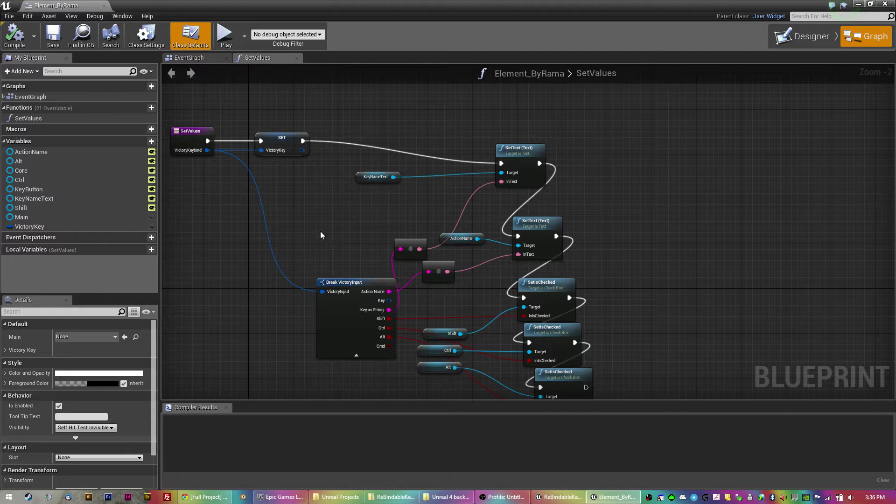
left_click(103, 6)
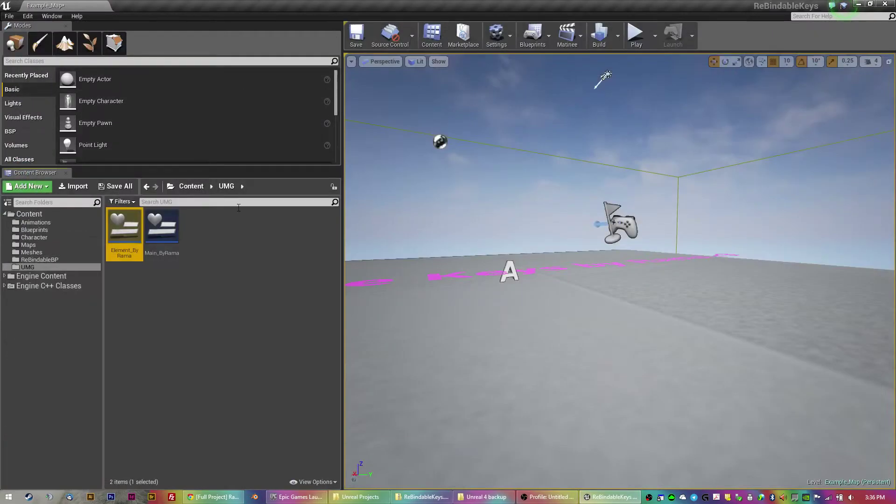
Open the Main_ByRama widget from ReBindableBP's UMG folder on its OnKeyDown graph
left_click(33, 259)
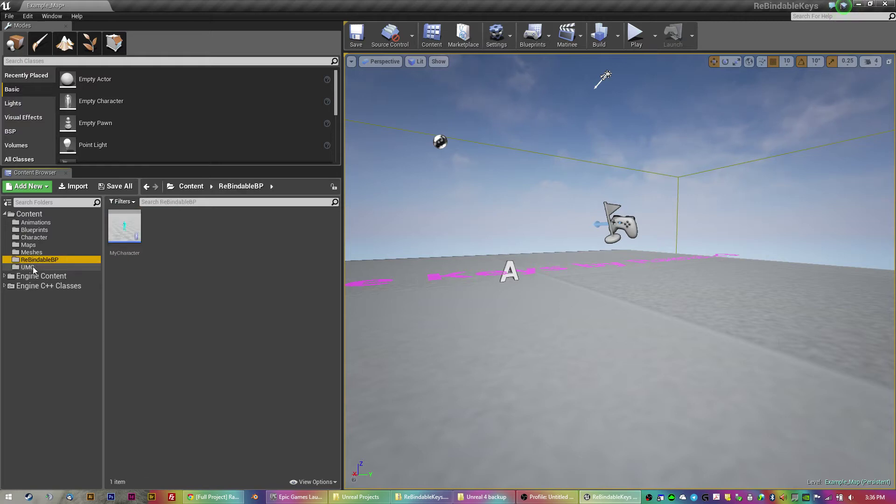
left_click(40, 265)
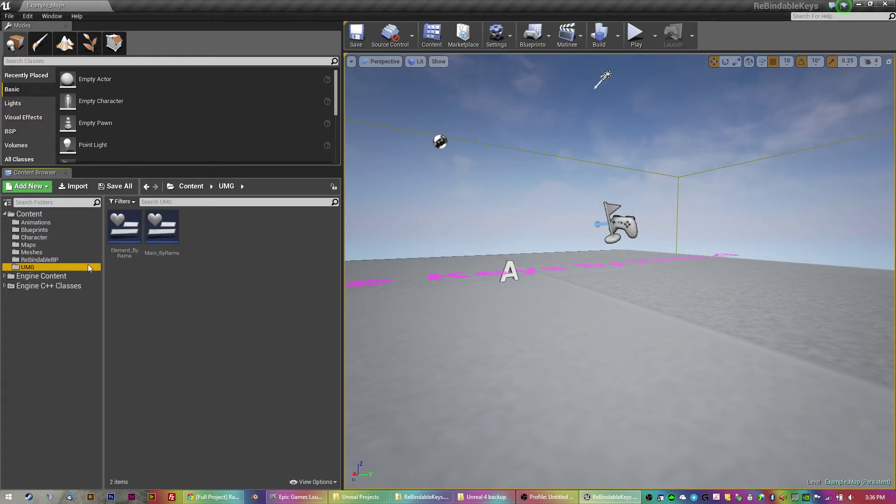
double_click(161, 226)
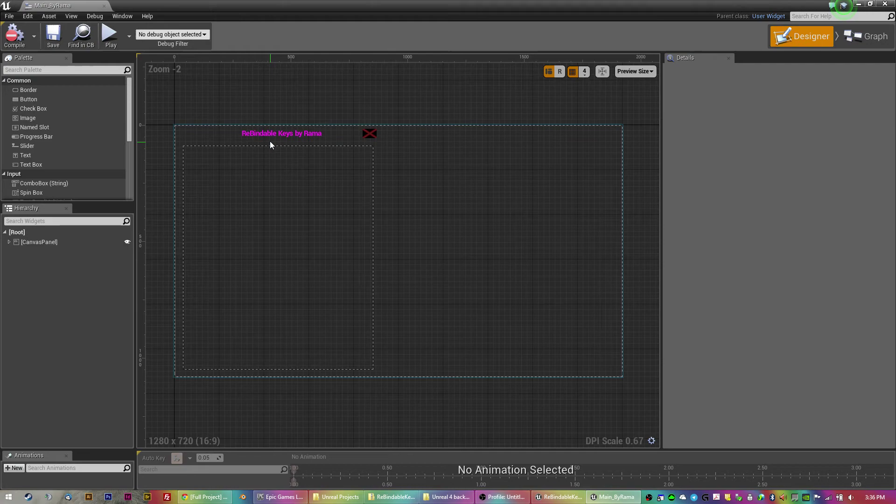
left_click(861, 41)
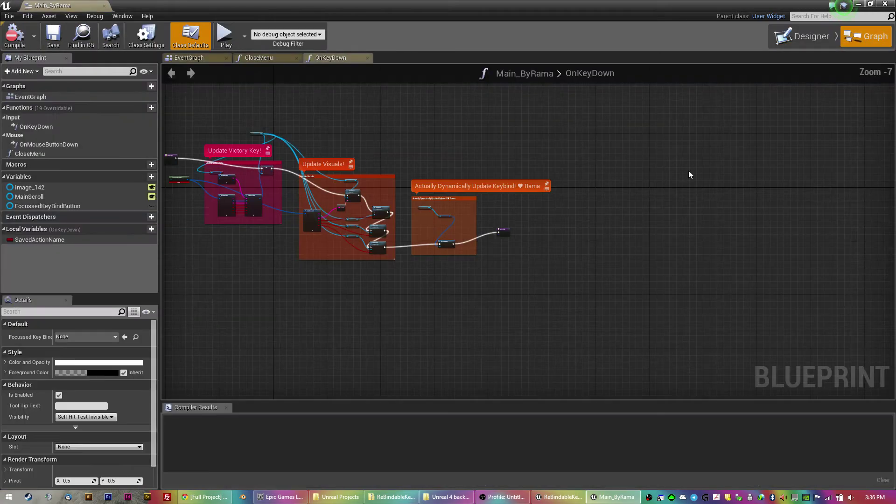
right_click_drag(257, 290, 367, 295)
Compile Main_ByRama and survey the OnKeyDown graph for the KeyEvent error
scroll(412, 236, "up", 5)
right_click_drag(230, 164, 368, 254)
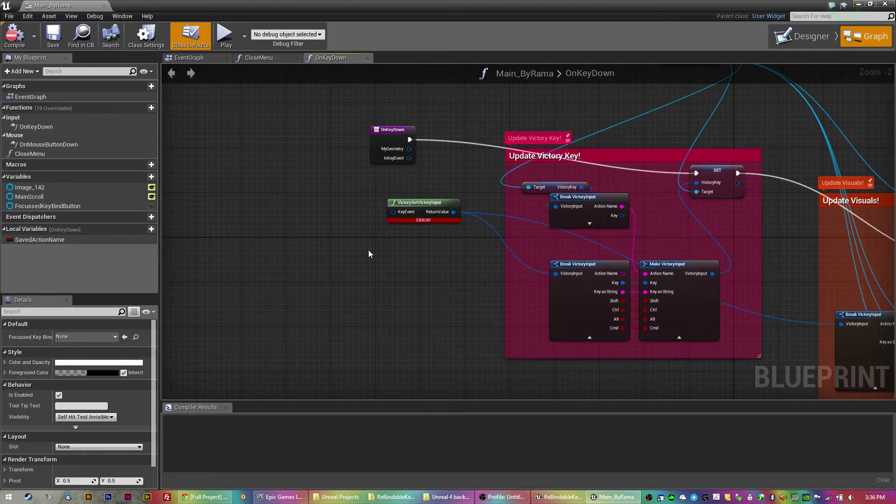
left_click(14, 35)
scroll(434, 252, "up", 2)
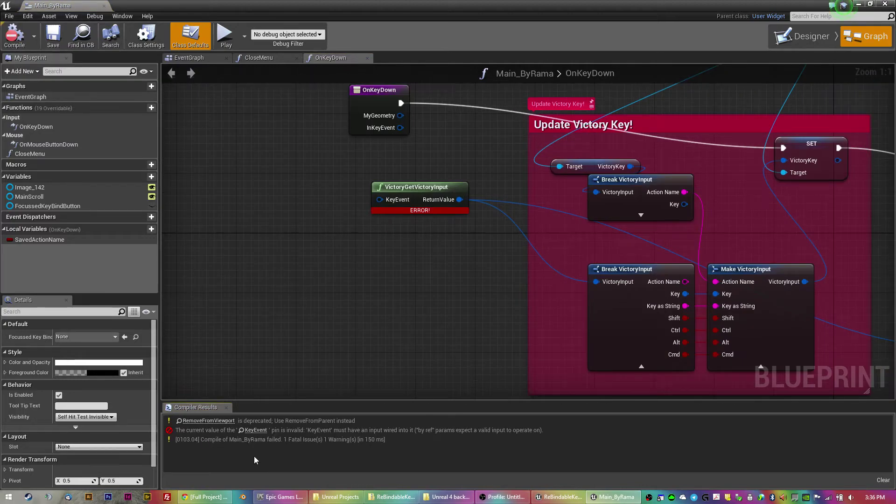
right_click_drag(422, 185, 243, 200)
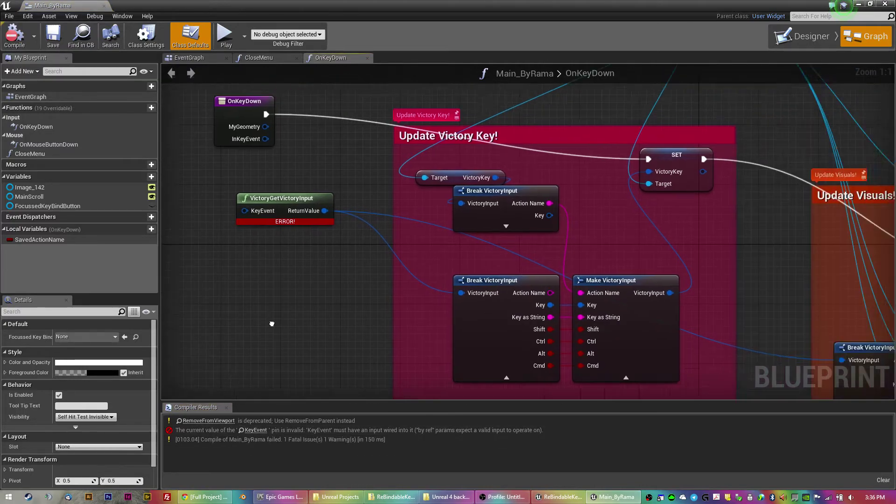
scroll(236, 318, "down", 5)
right_click_drag(297, 313, 309, 162)
scroll(460, 244, "up", 3)
Wire OnKeyDown's InKeyEvent into VictoryGetVictoryInput's KeyEvent pin and recompile
left_click_drag(353, 167, 348, 242)
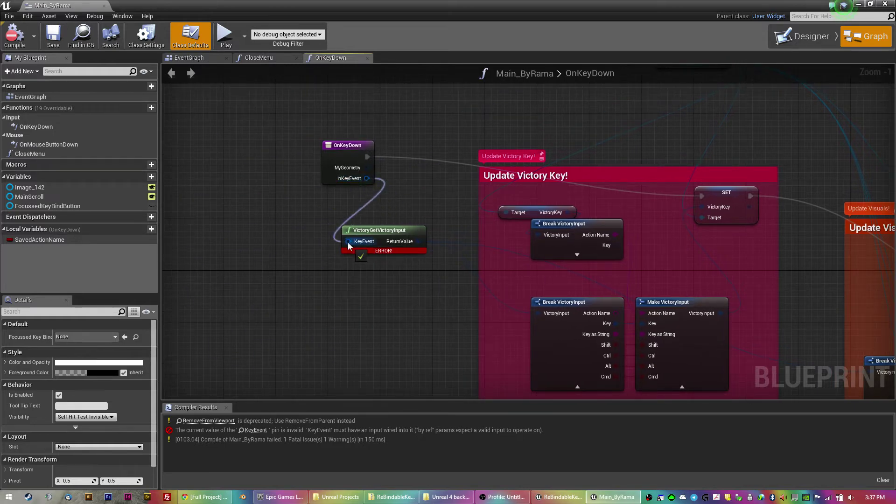
left_click(15, 37)
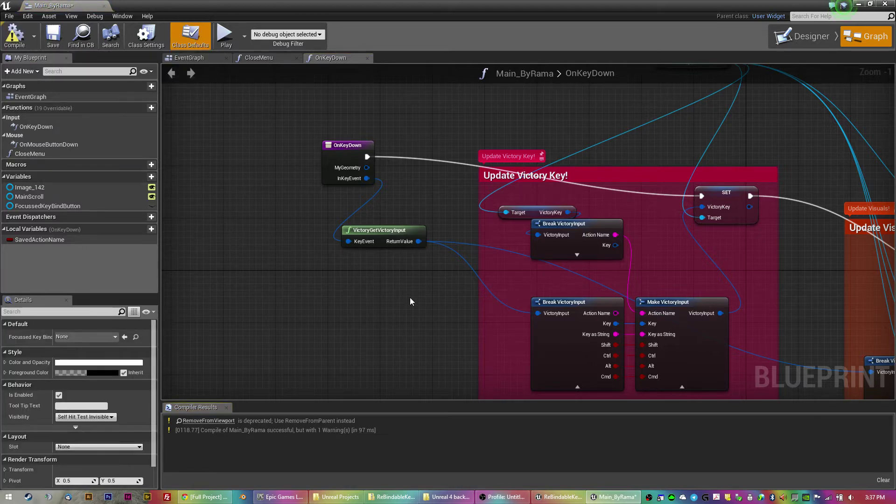
scroll(409, 298, "down", 1)
right_click_drag(404, 307, 346, 279)
scroll(346, 279, "up", 2)
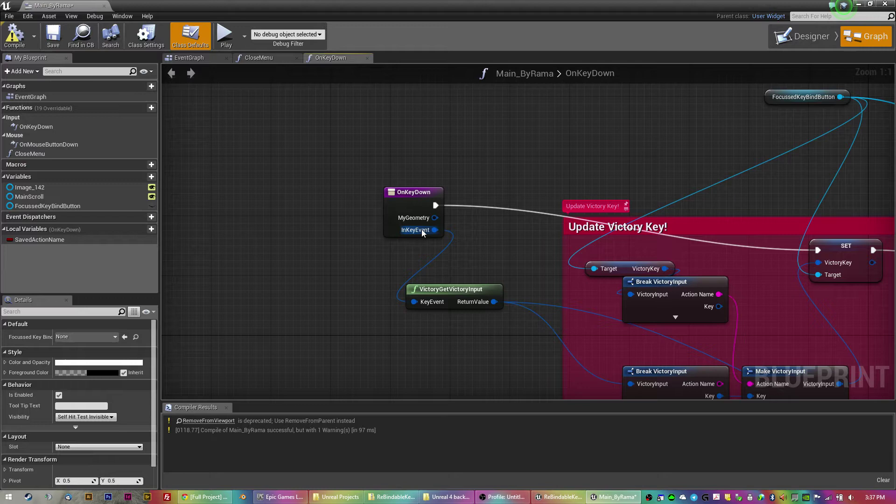
scroll(485, 331, "down", 5)
right_click_drag(486, 331, 304, 219)
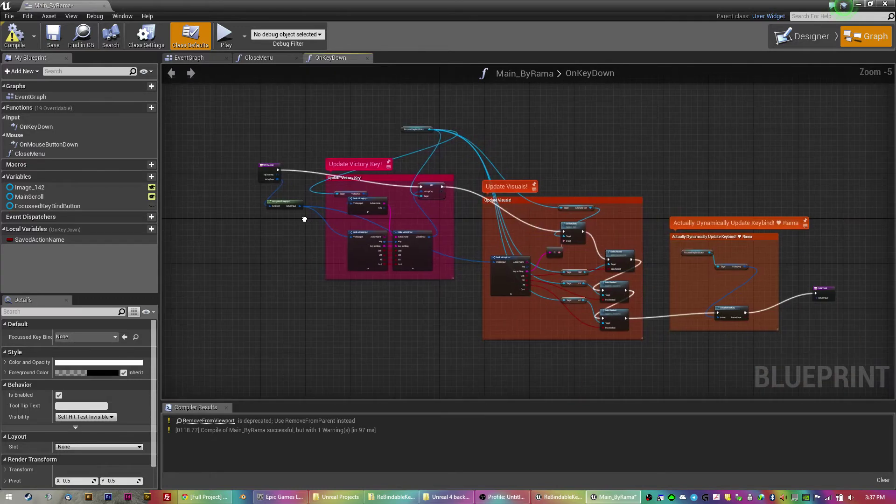
Jump to CloseMenu's deprecated RemoveFromViewport node and delete it
left_click(208, 420)
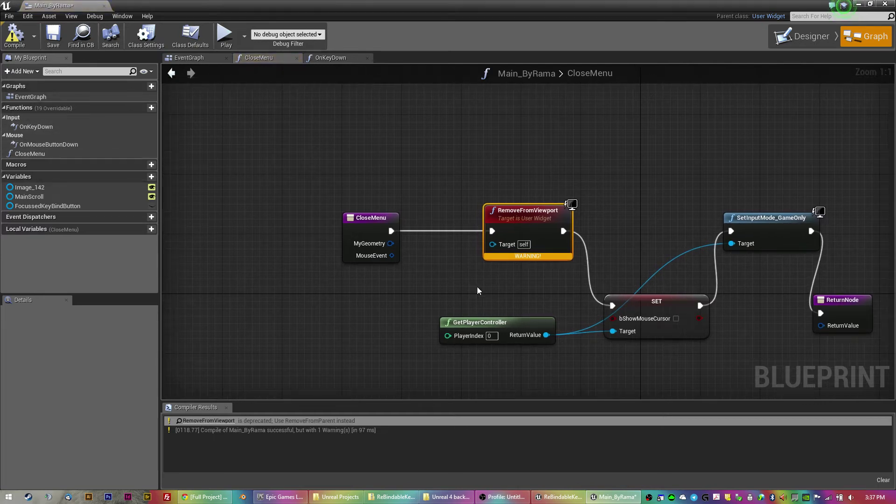
right_click_drag(478, 291, 372, 242)
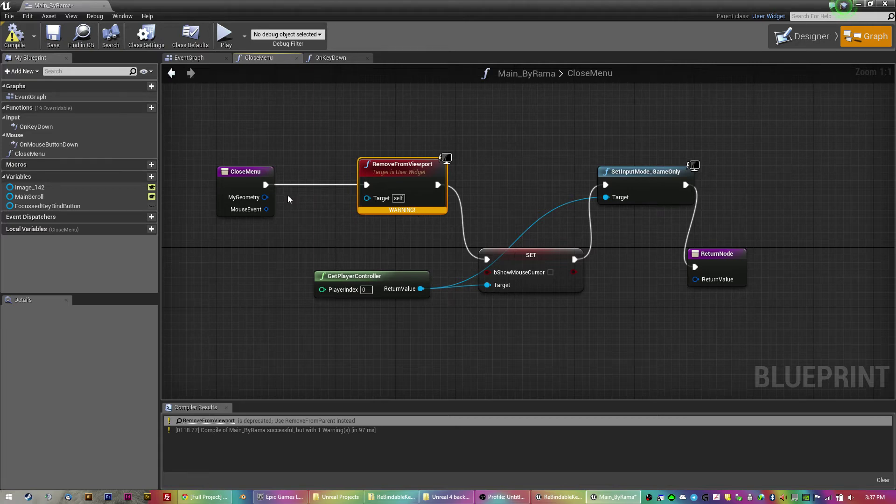
key("Delete")
Insert a RemoveFromParent node between CloseMenu and SET, then recompile with F7
left_click_drag(266, 184, 410, 139)
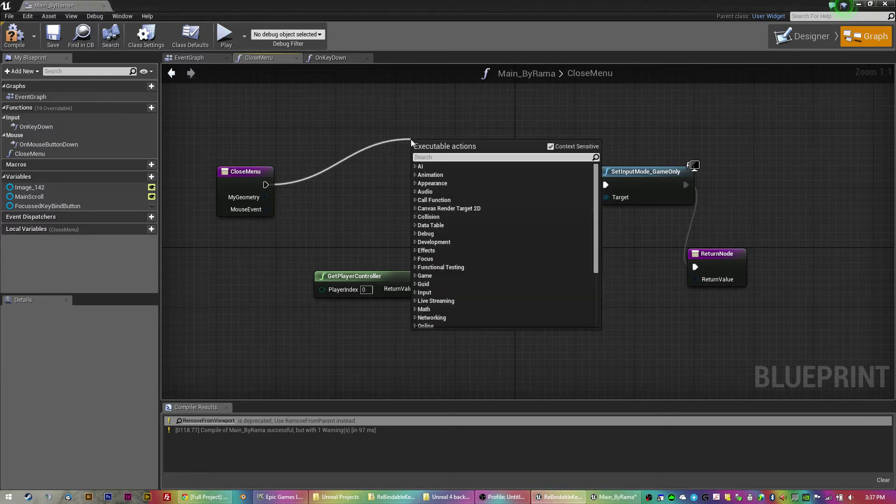
type("re")
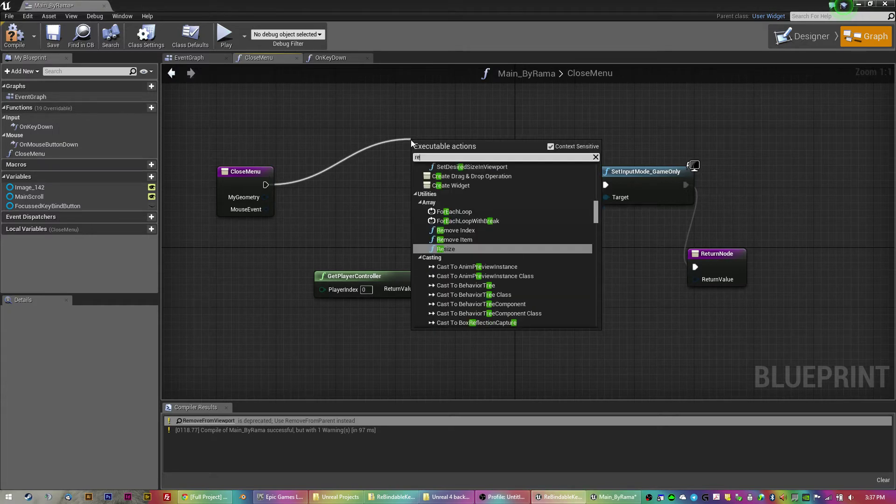
type("m")
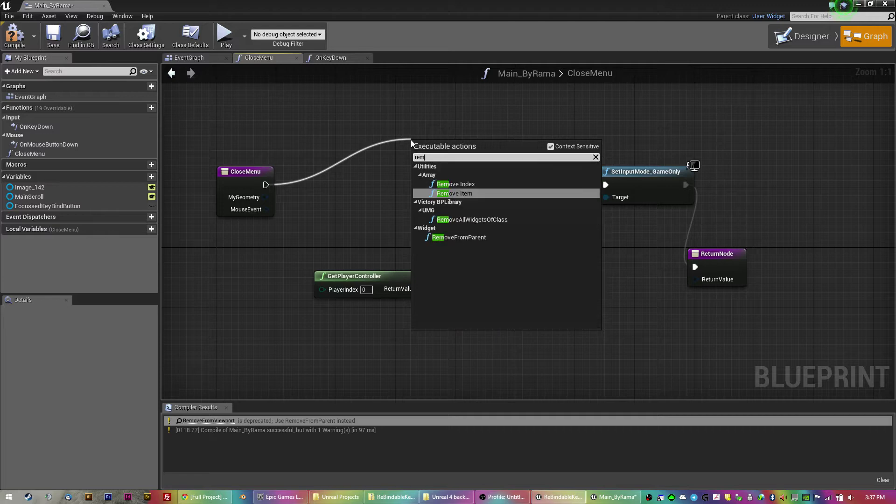
left_click(463, 237)
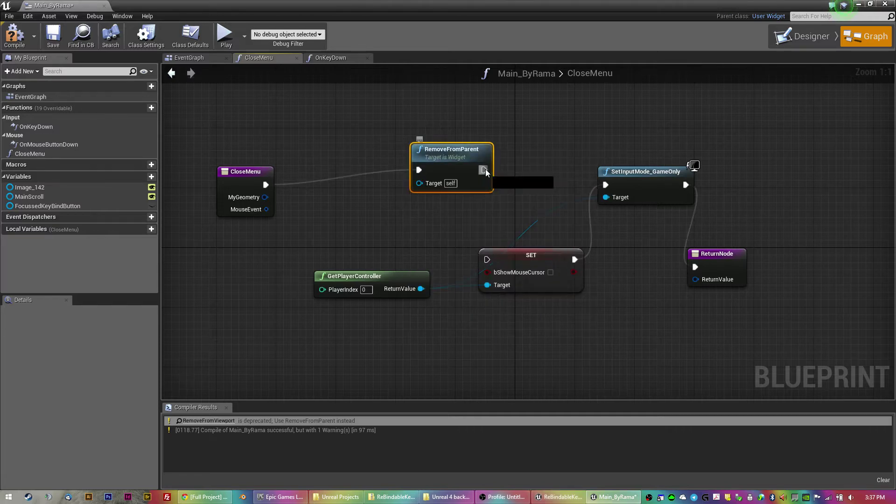
left_click_drag(484, 170, 487, 259)
key("F7")
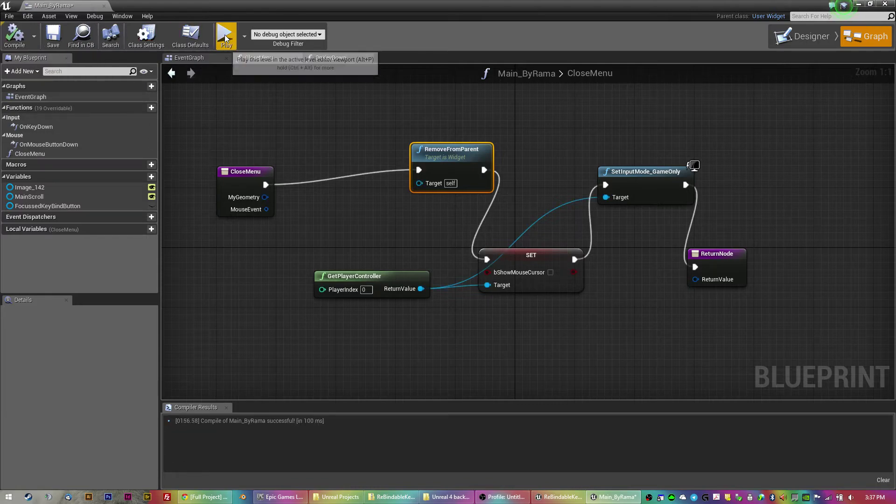
left_click_drag(58, 6, 140, 5)
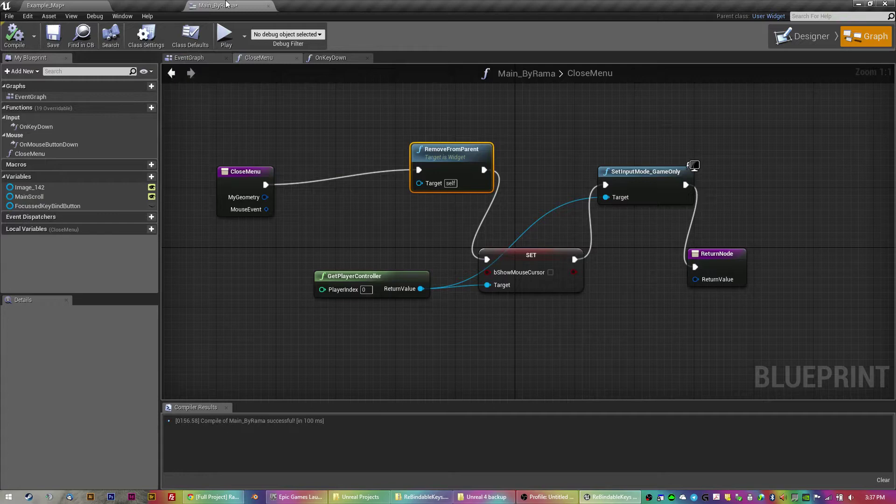
Play the level, rebind Sky to Escape and Butterflies to L, and test L
left_click(46, 5)
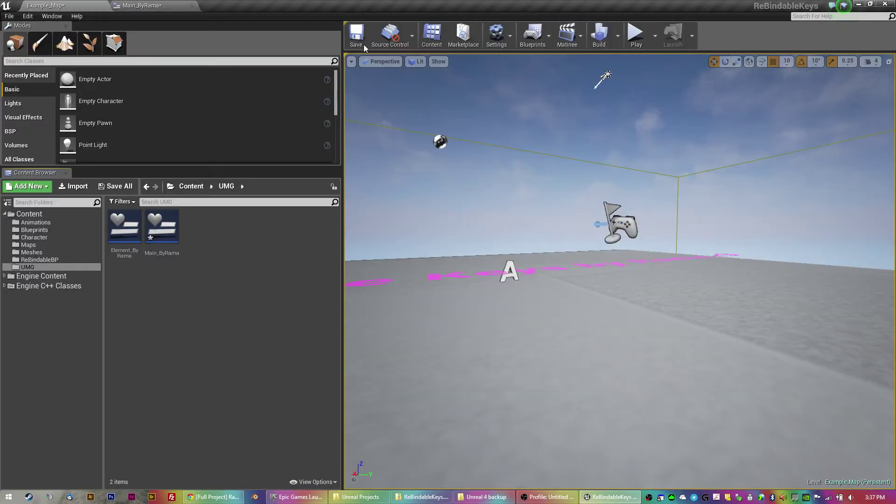
left_click(634, 41)
key("d")
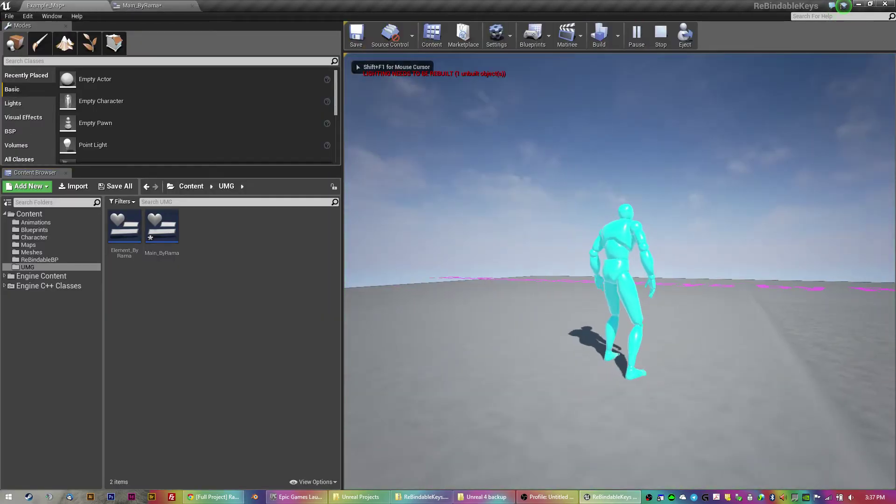
left_click(468, 210)
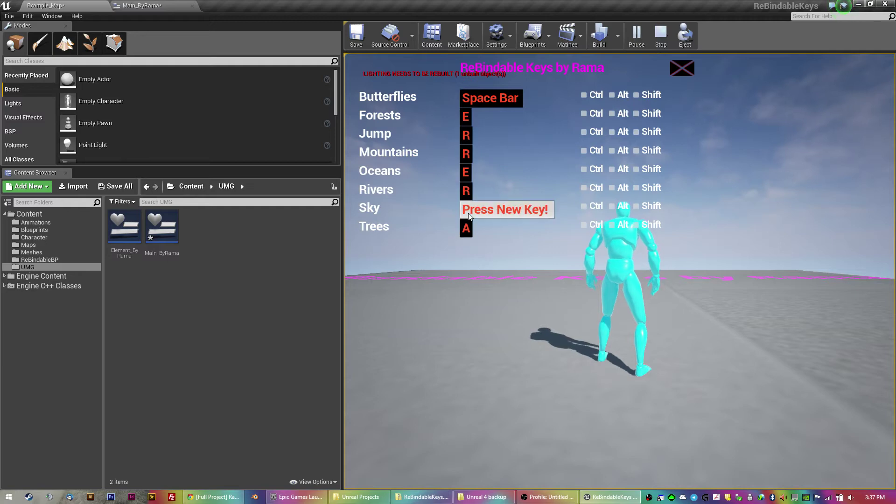
key("Escape")
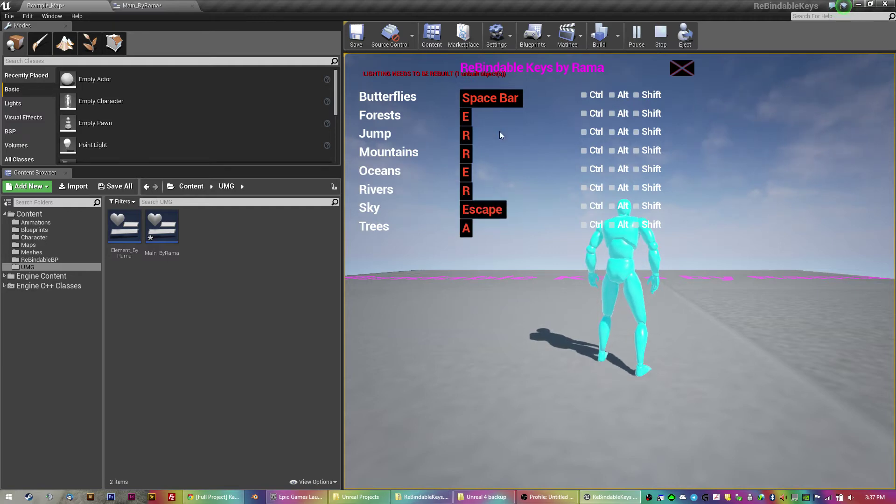
left_click(482, 102)
key("l")
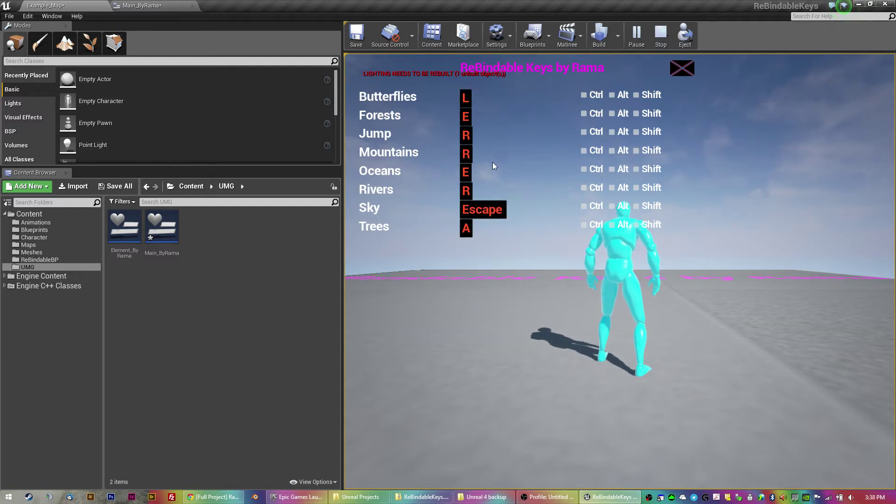
left_click(682, 68)
key("l")
key("l")
key("l")
key("l")
key("l")
key("l")
key("l")
key("l")
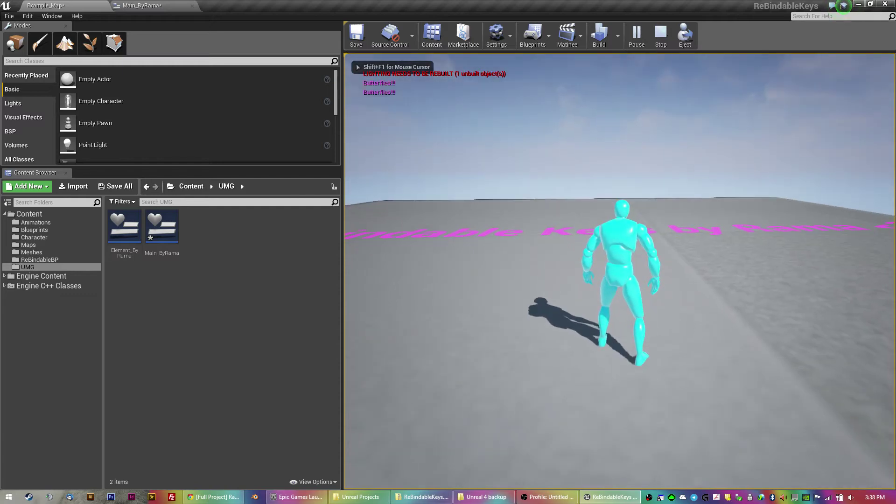
key("l")
key("l")
key("l")
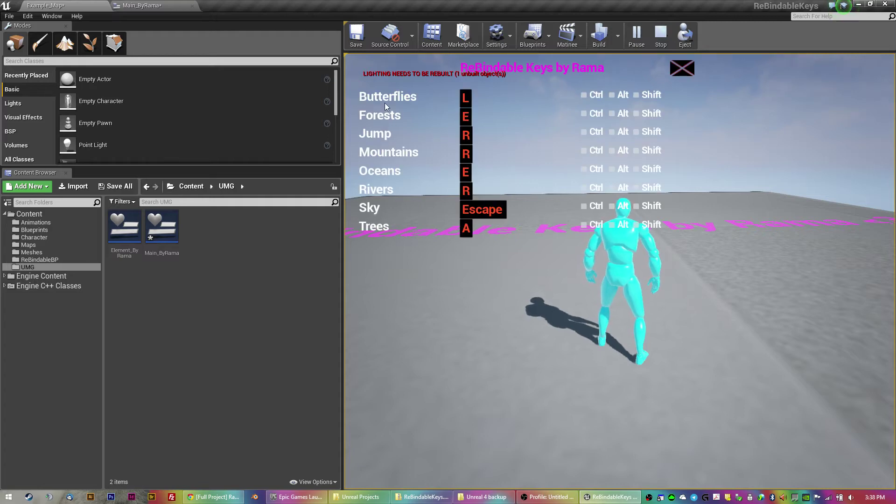
Rebind Forests to J, close the menu and end the play session
left_click(466, 117)
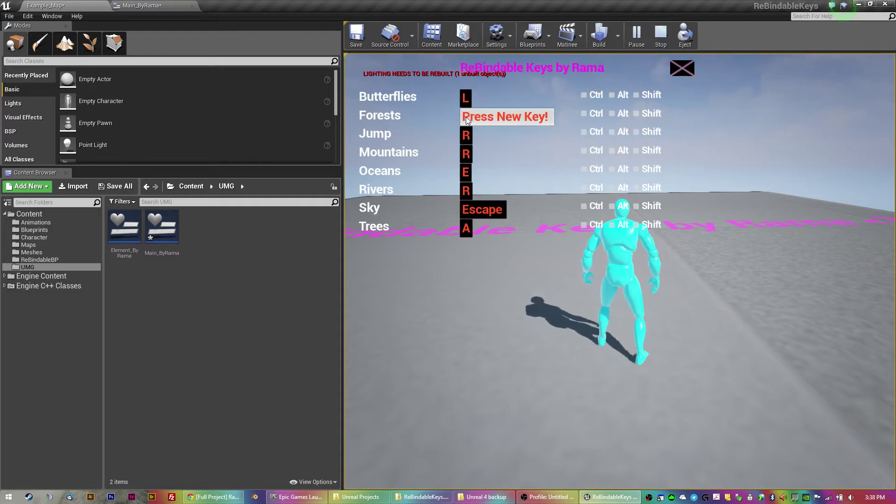
key("j")
left_click(682, 68)
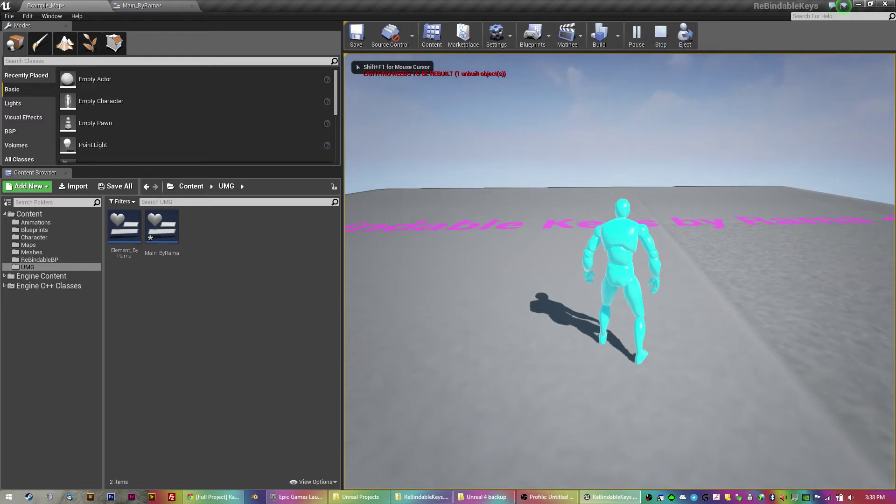
key("Escape")
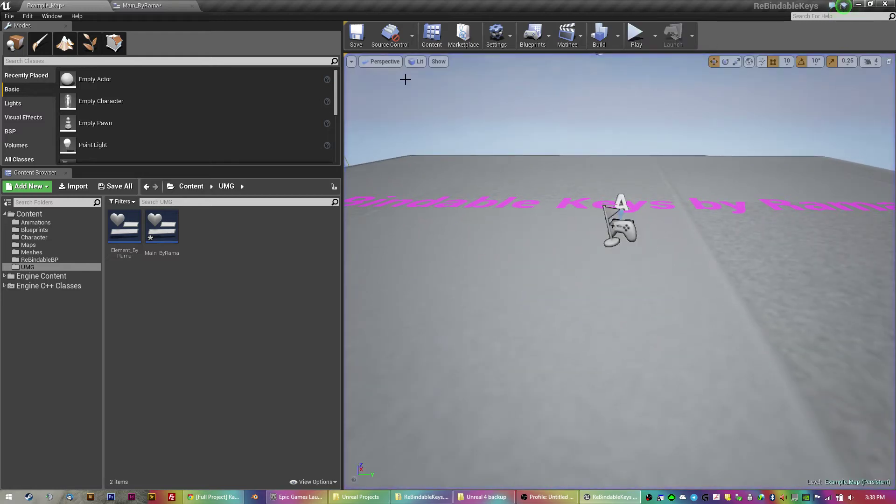
Open the MyCharacter blueprint and find the K-to-OpenRebindMenu chain in its event graph
left_click(37, 259)
double_click(124, 226)
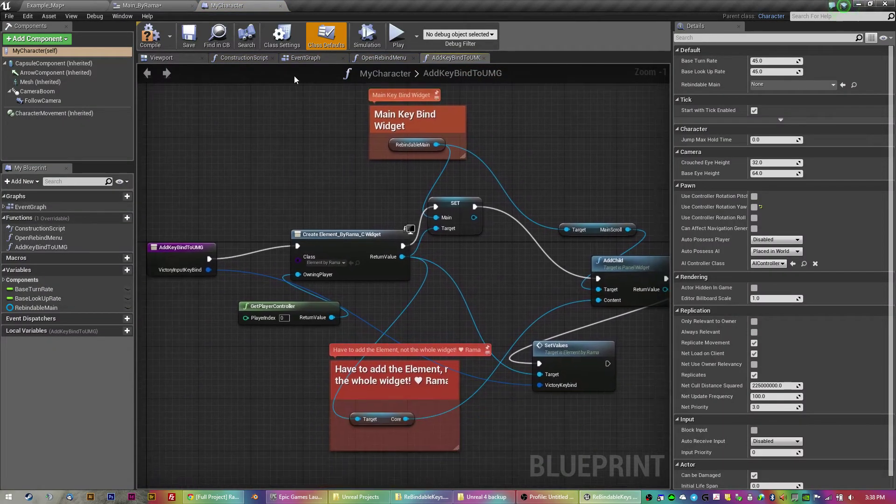
left_click(383, 57)
left_click(455, 58)
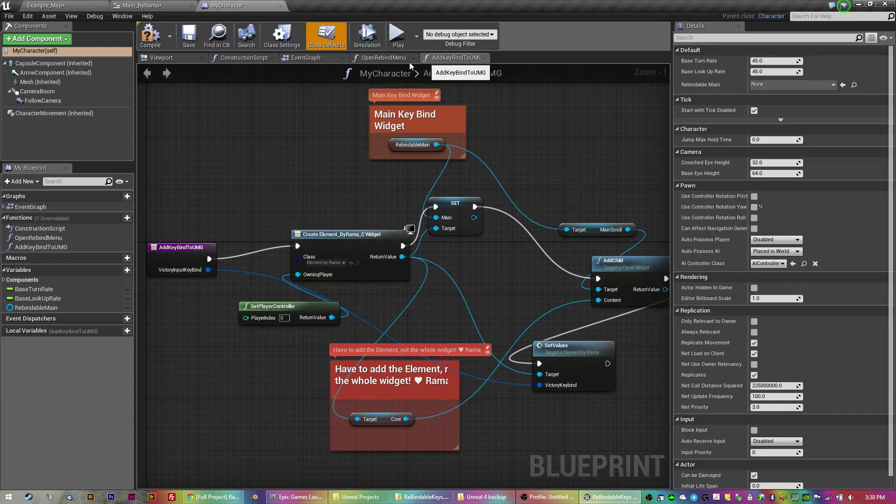
left_click(304, 58)
right_click_drag(168, 360, 404, 189)
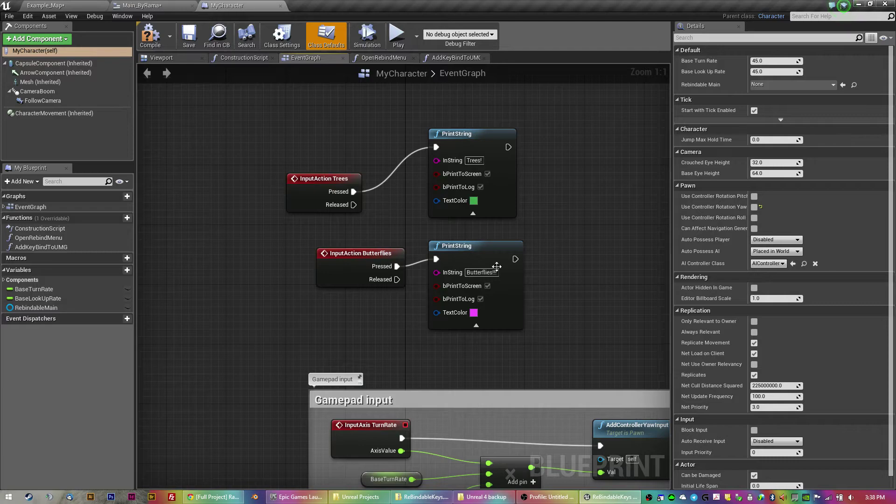
scroll(590, 159, "down", 3)
scroll(470, 214, "down", 1)
right_click_drag(470, 214, 420, 304)
scroll(419, 301, "up", 5)
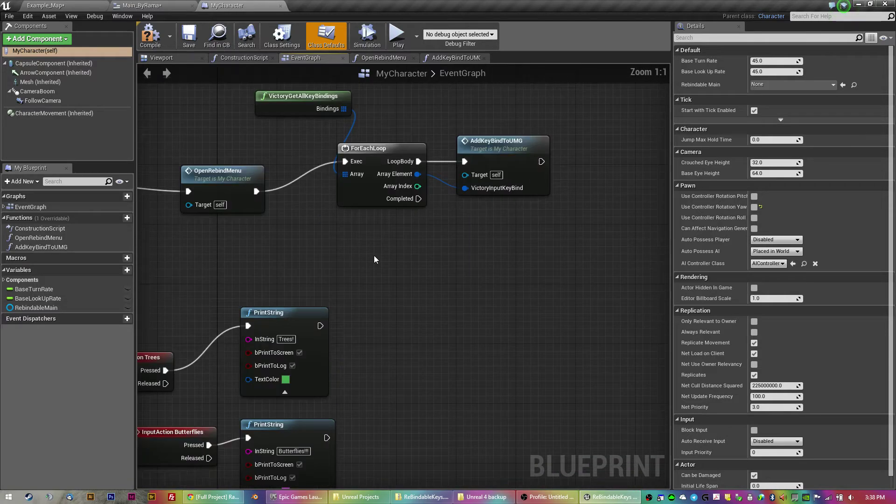
right_click_drag(374, 256, 487, 281)
scroll(476, 278, "down", 2)
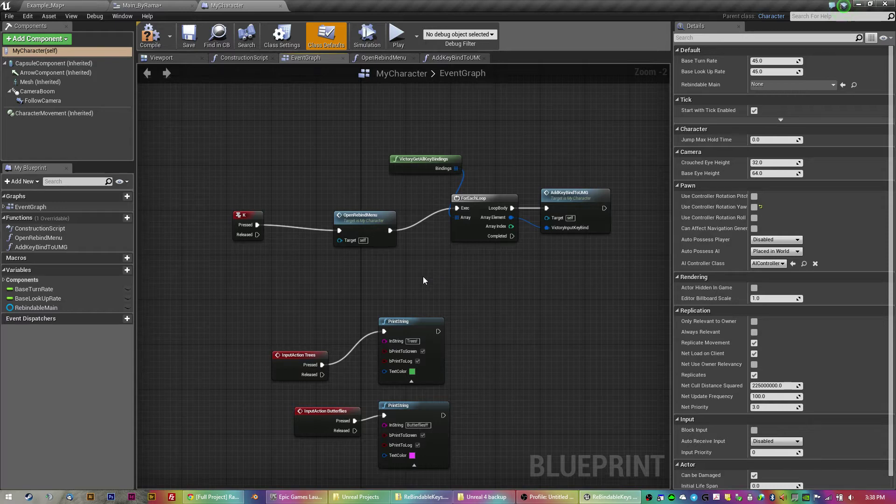
Nudge the OpenRebindMenu node, compile MyCharacter, and return to Example_Map
left_click_drag(360, 217, 350, 206)
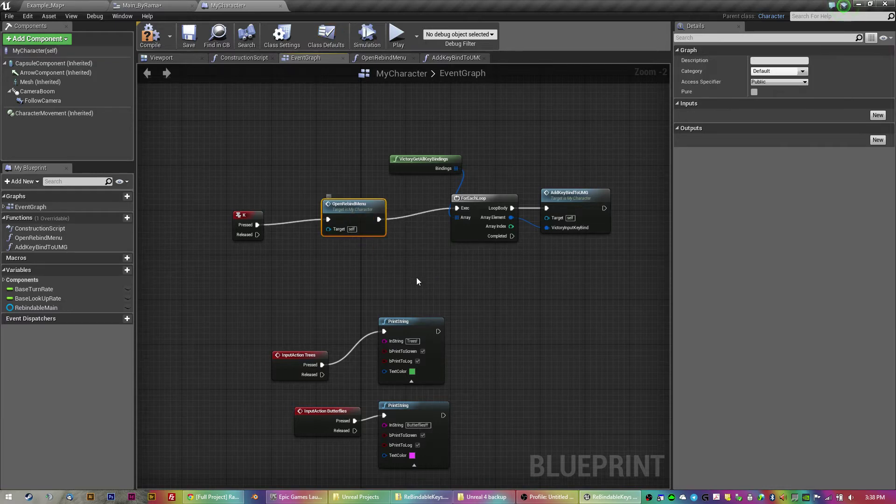
scroll(494, 270, "up", 2)
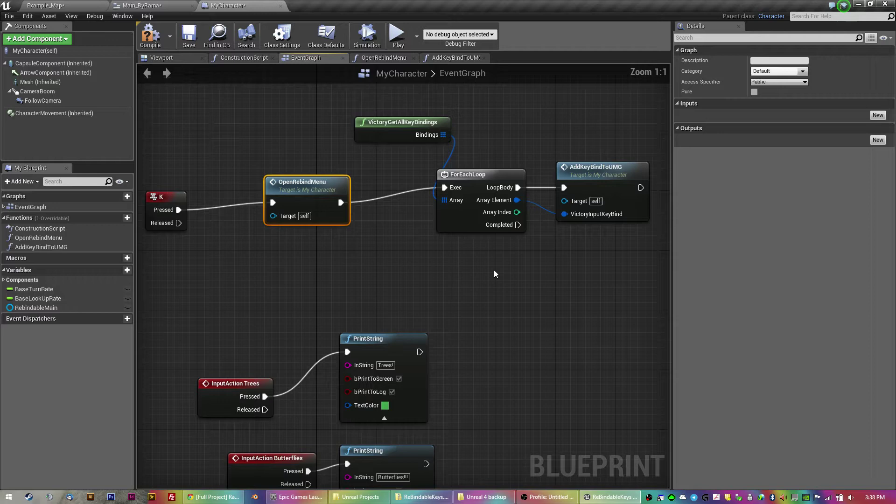
scroll(530, 303, "down", 6)
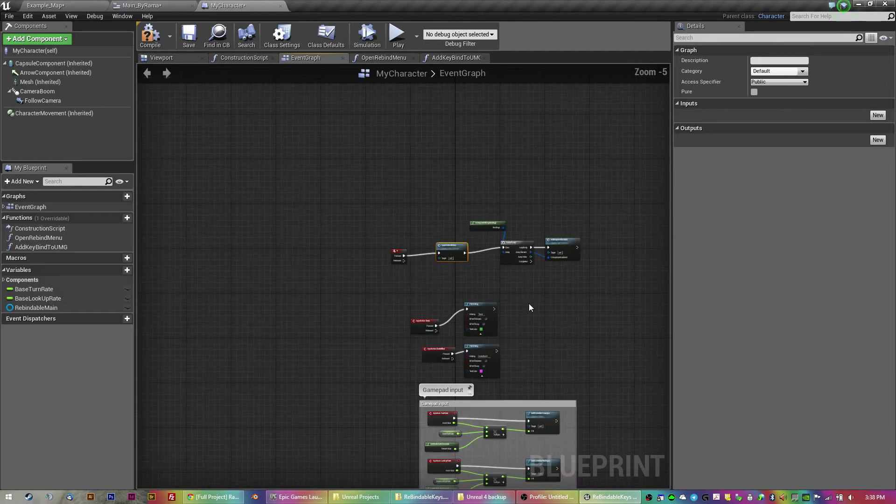
right_click_drag(531, 304, 492, 301)
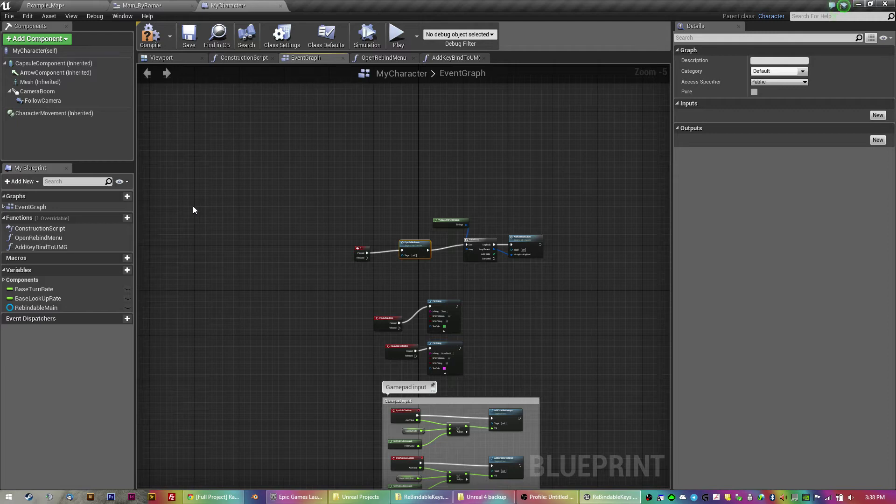
left_click(150, 35)
left_click(67, 4)
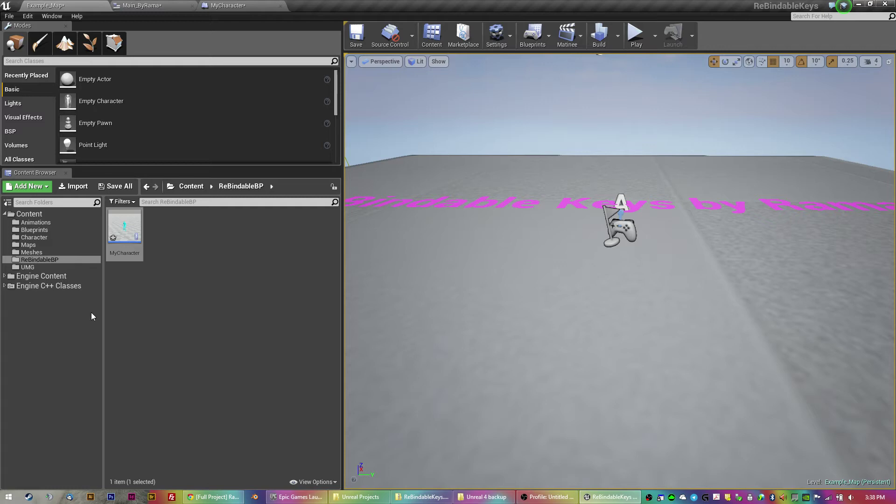
Start migrating MyCharacter, saving the three modified files and accepting the asset list
mouse_move(127, 226)
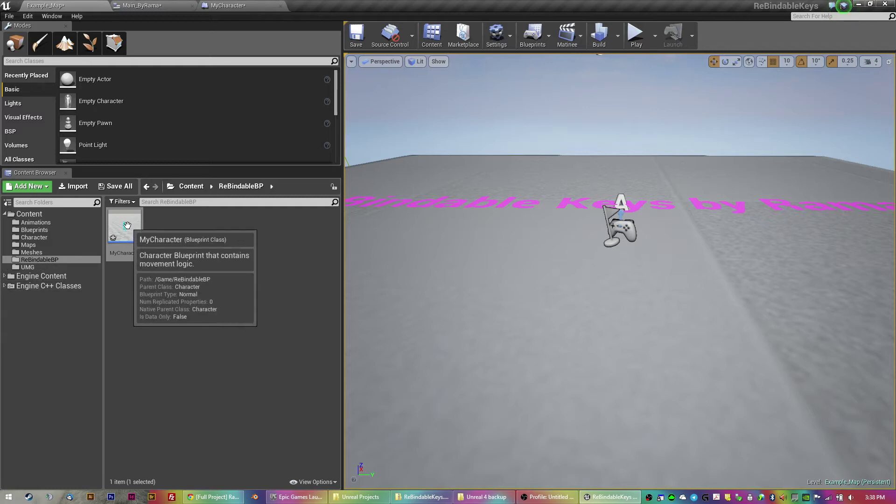
right_click(129, 228)
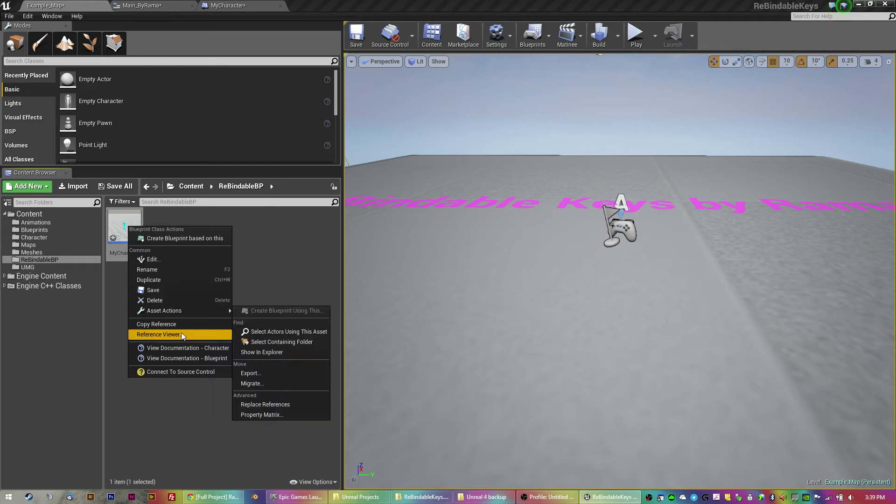
mouse_move(177, 311)
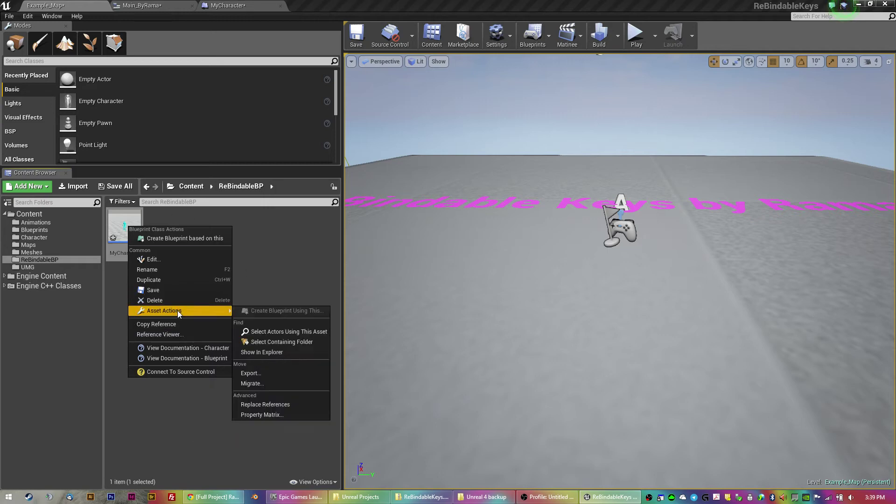
left_click(248, 384)
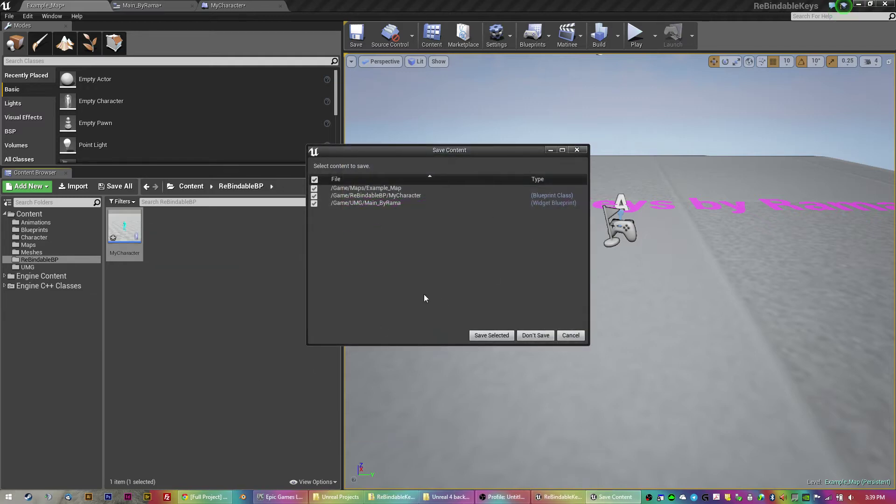
left_click(492, 336)
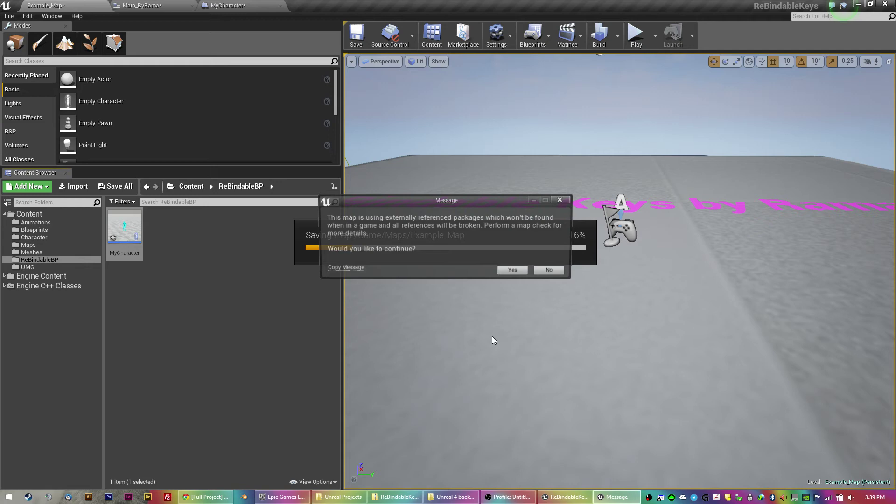
left_click_drag(394, 201, 422, 144)
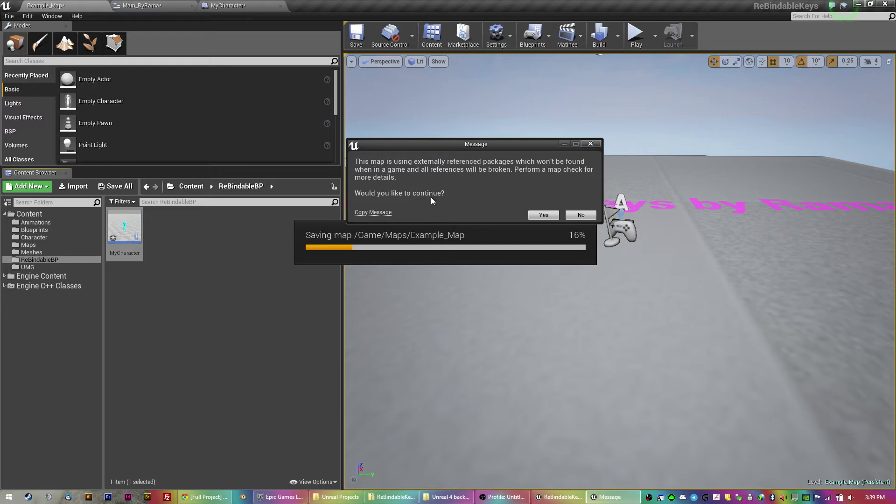
left_click(543, 215)
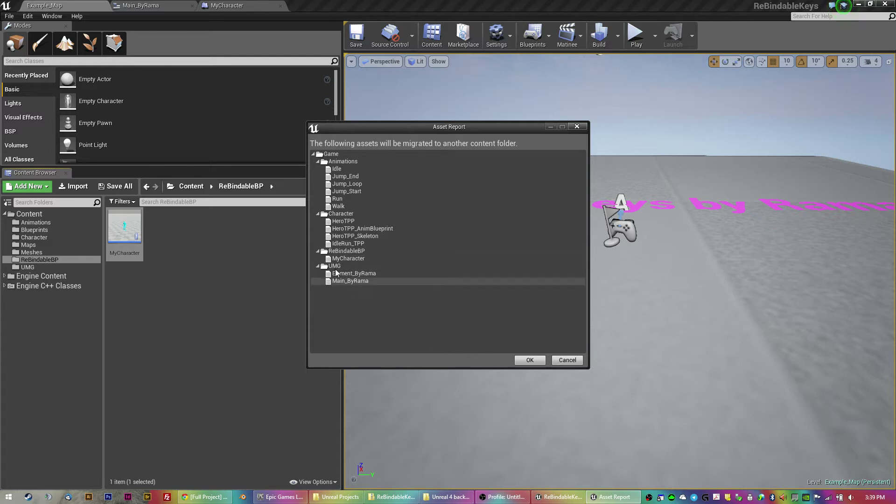
left_click(535, 361)
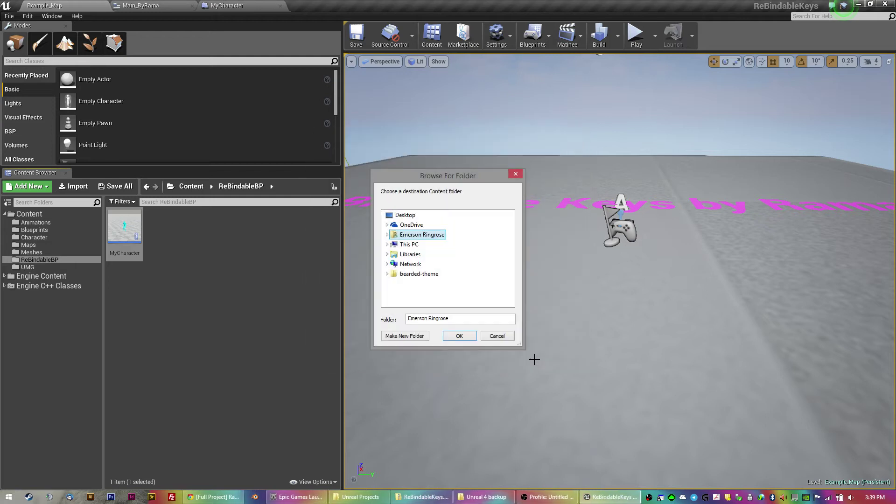
Migrate into Omada_V_0_287 no keybinds' Content folder without overwriting, then close the editor
left_click(387, 235)
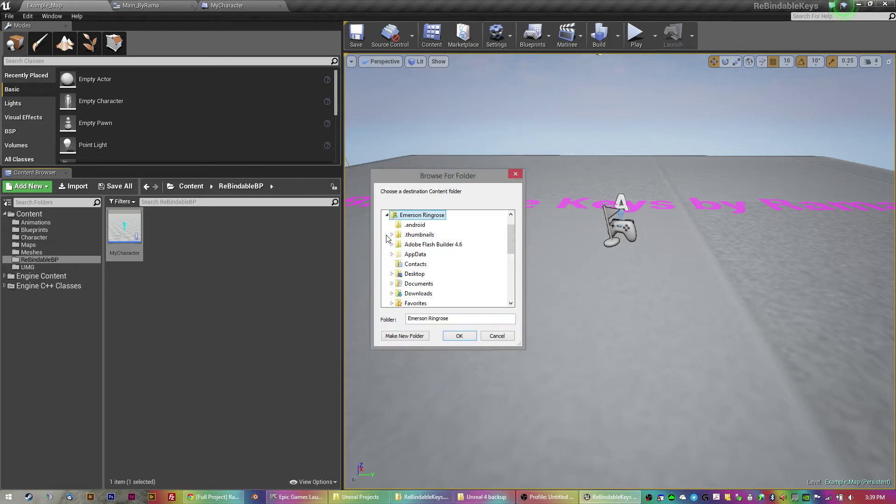
scroll(387, 238, "down", 2)
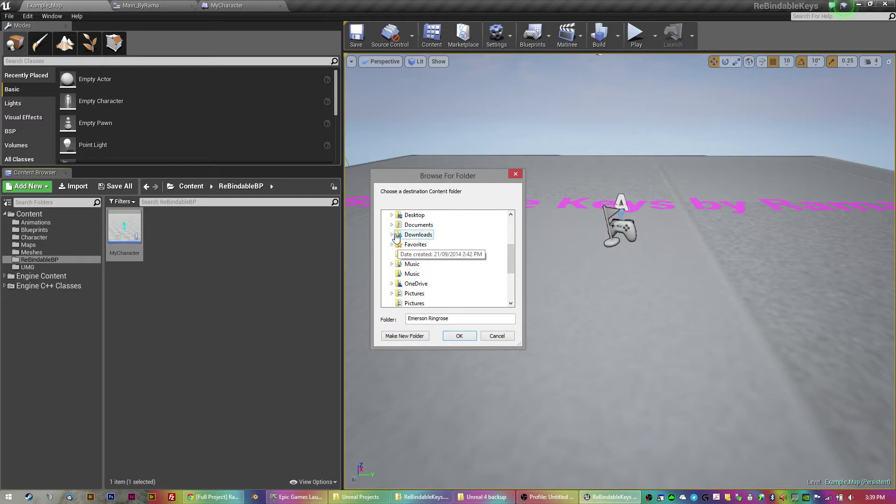
left_click(392, 225)
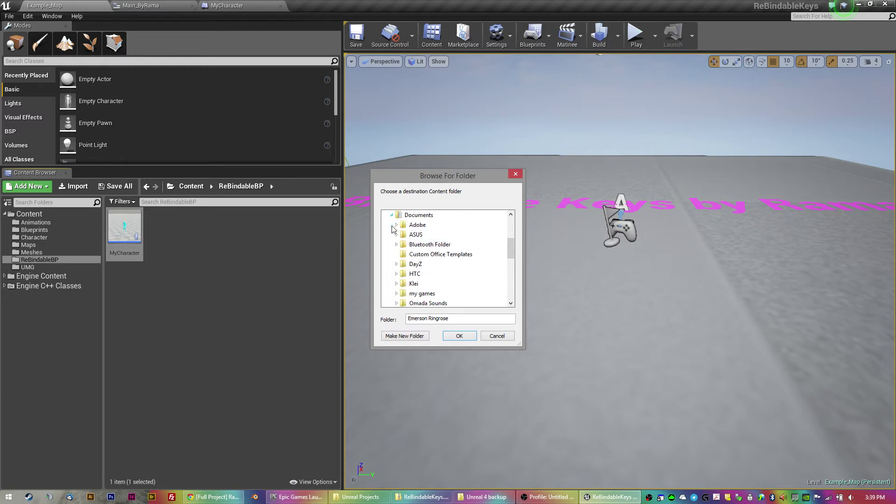
scroll(446, 251, "down", 3)
scroll(468, 265, "up", 1)
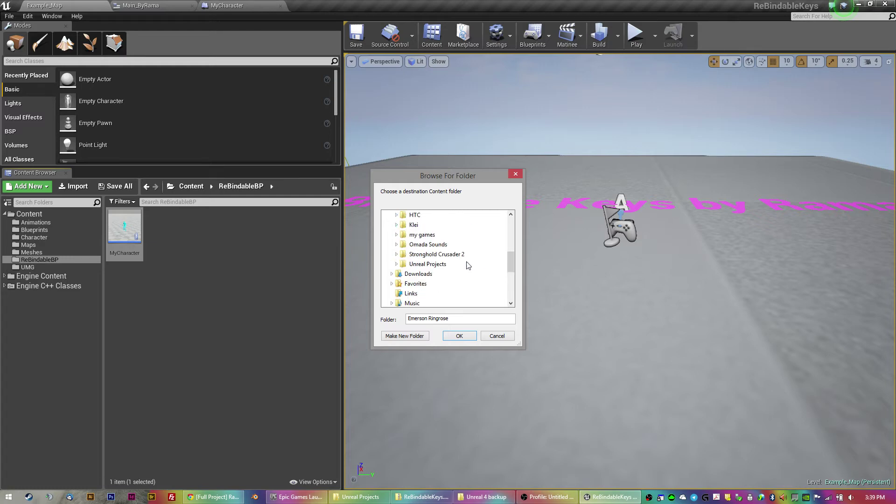
double_click(430, 265)
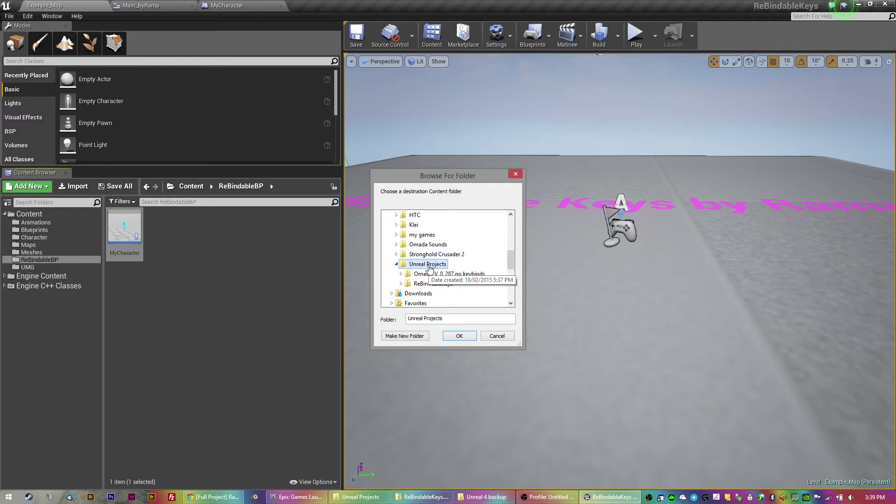
left_click(402, 274)
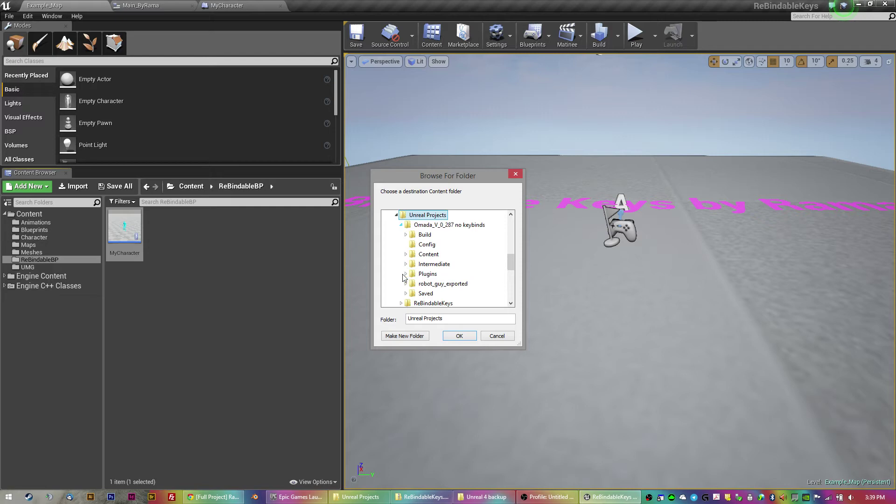
double_click(428, 254)
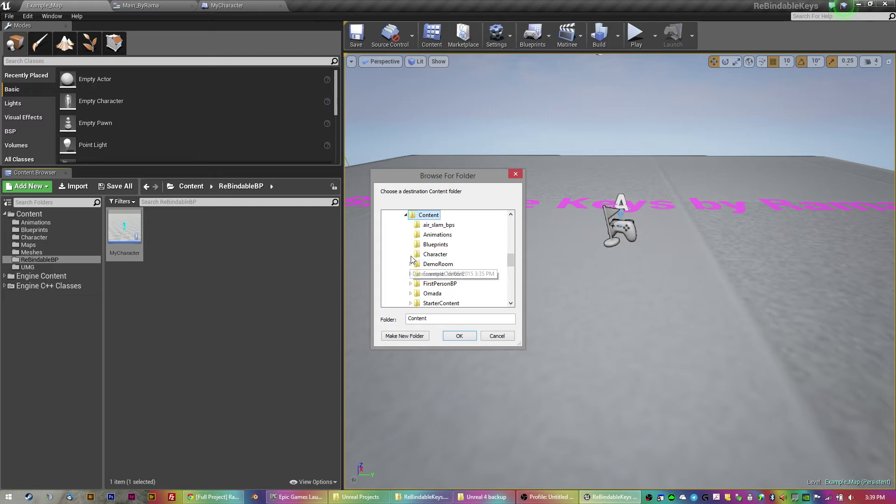
left_click(461, 337)
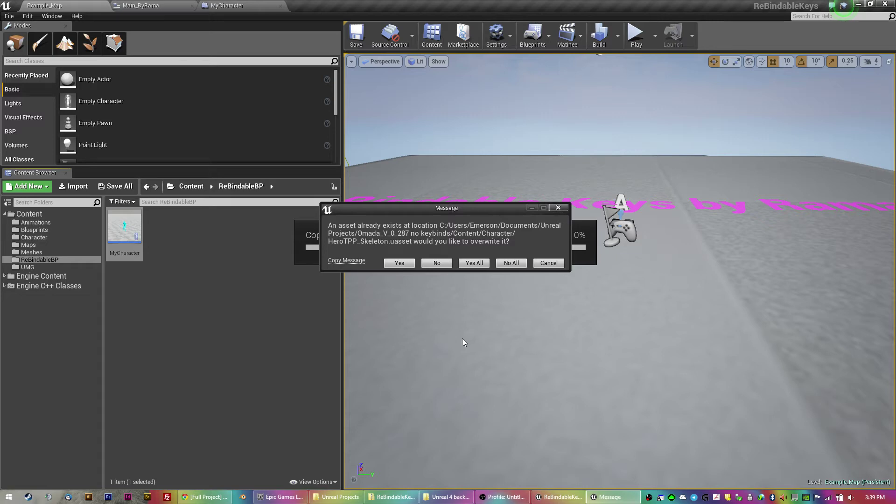
left_click(437, 263)
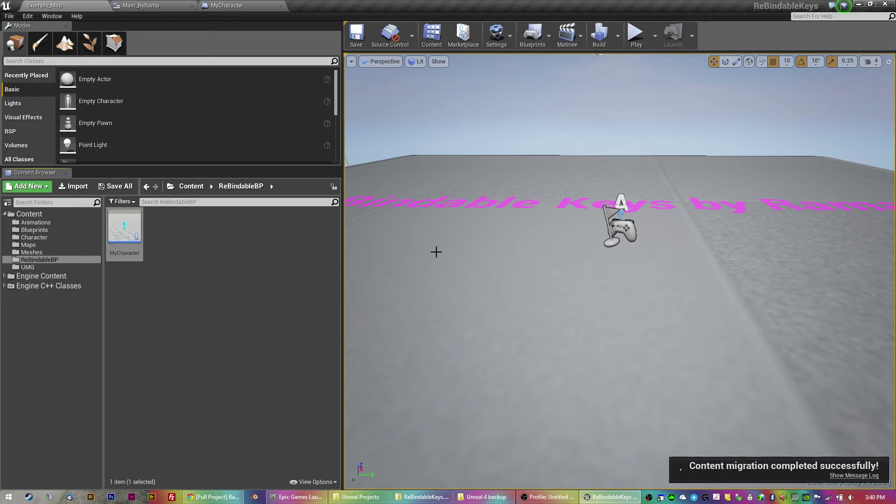
left_click(887, 5)
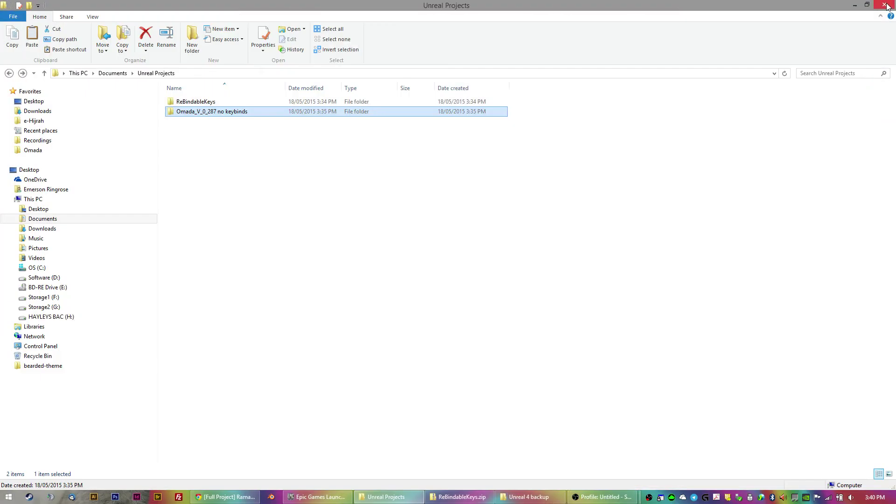
Open the Omada_V_0_287 no keybinds folder and select Omada_V_0_2.uproject
double_click(195, 113)
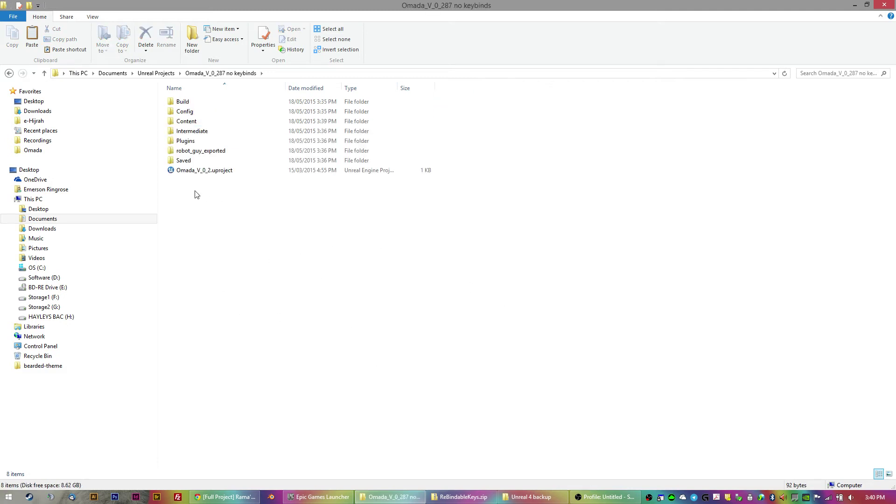
left_click(195, 172)
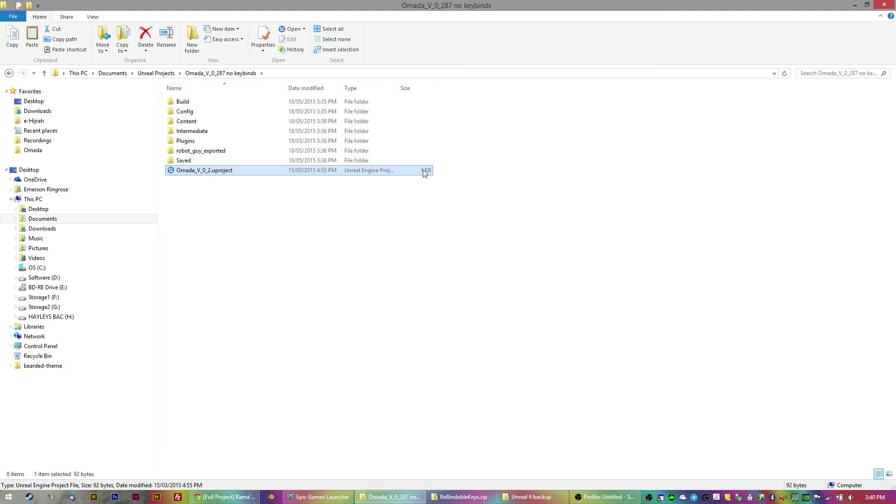
Check the launcher's Library, then launch Omada_V_0_2.uproject in Unreal Editor 4.7.6
left_click(327, 496)
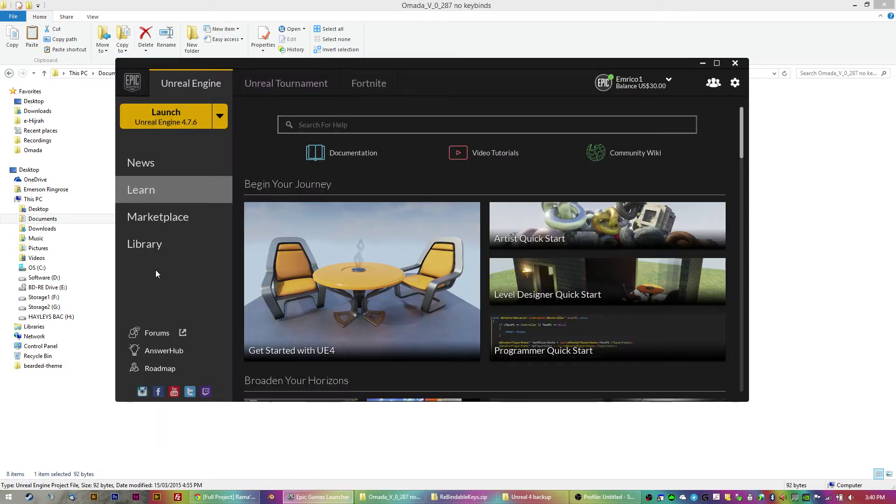
left_click(161, 246)
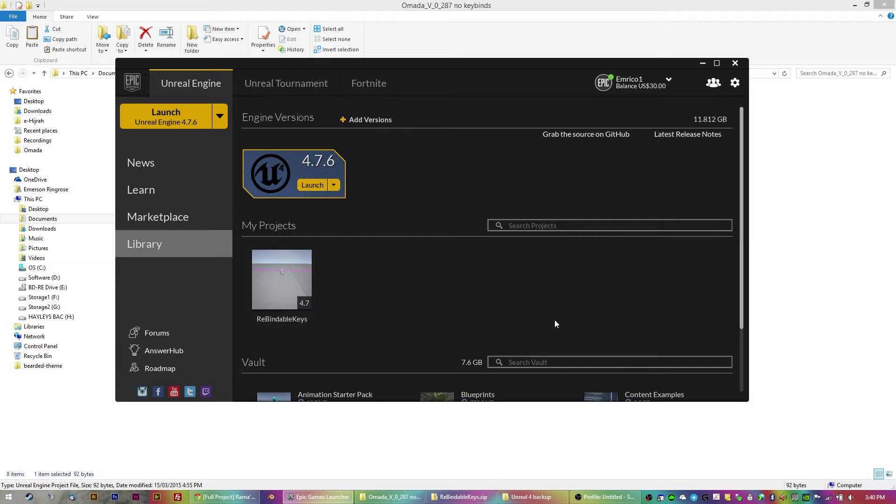
left_click(867, 278)
double_click(201, 170)
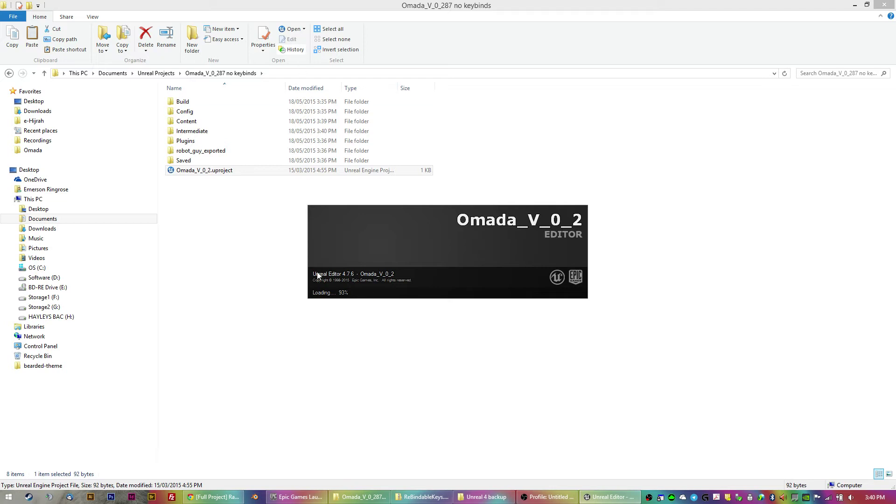
left_click(205, 496)
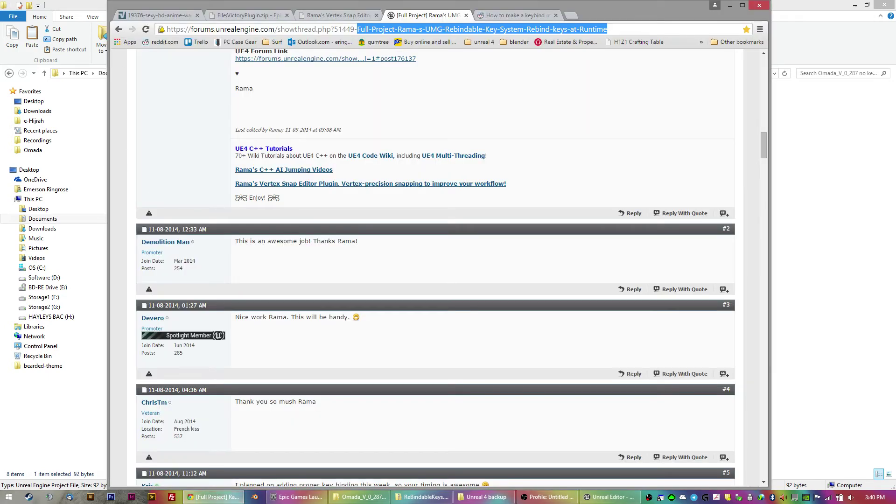
left_click(158, 17)
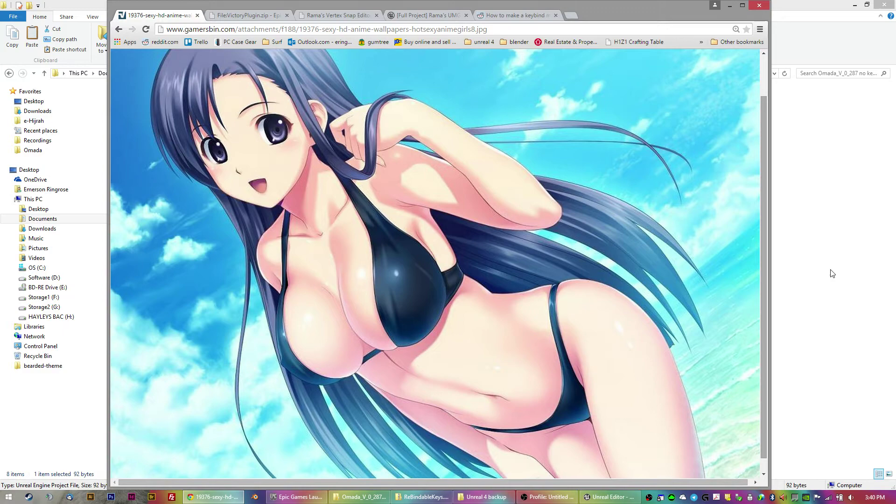
left_click(613, 499)
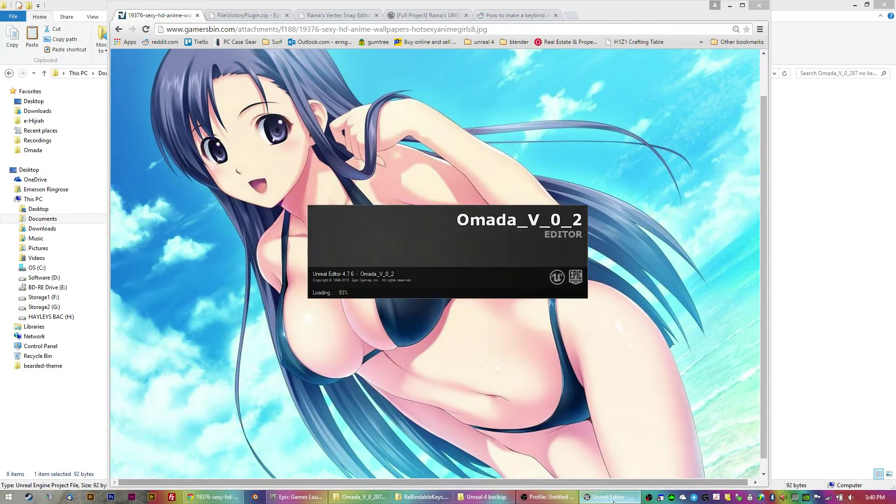
left_click(837, 365)
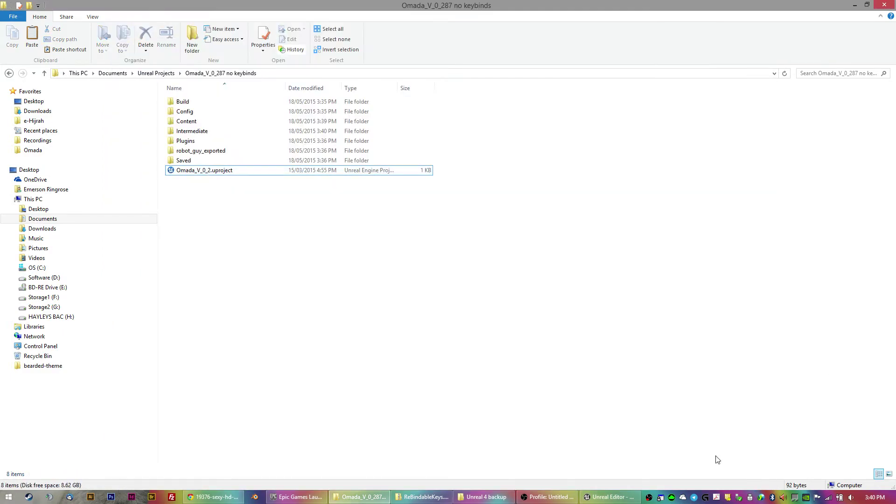
left_click(213, 496)
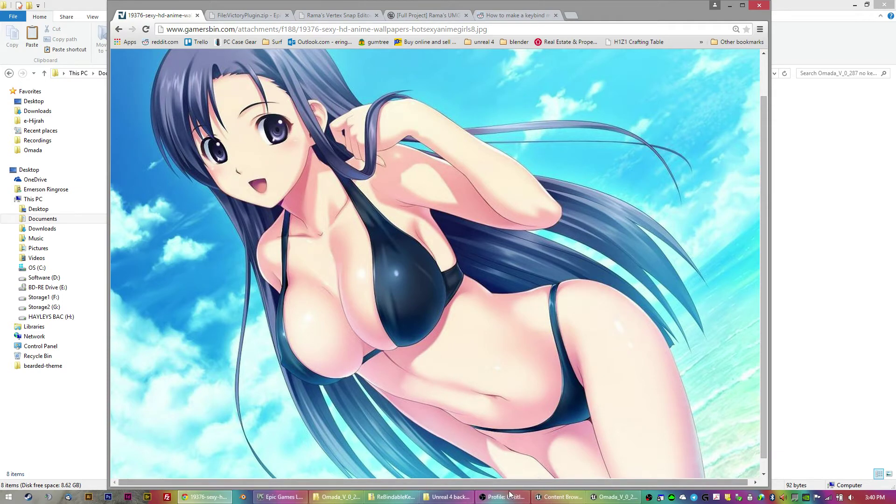
Browse the Content Browser's StarterContent, UMG and UMG_widgets folders
left_click(625, 498)
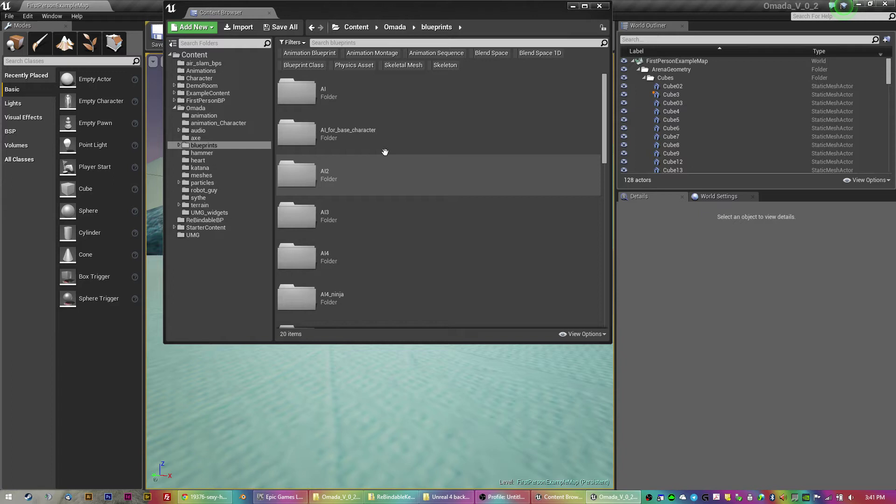
scroll(410, 144, "down", 5)
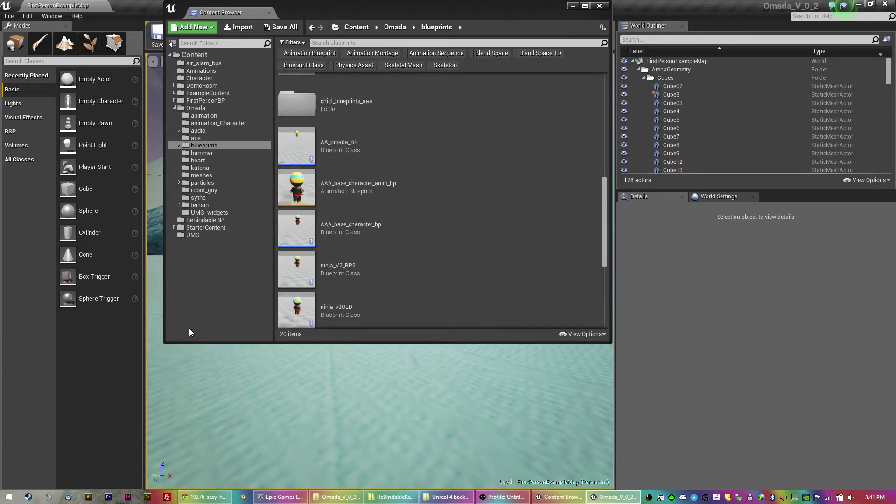
scroll(326, 271, "down", 3)
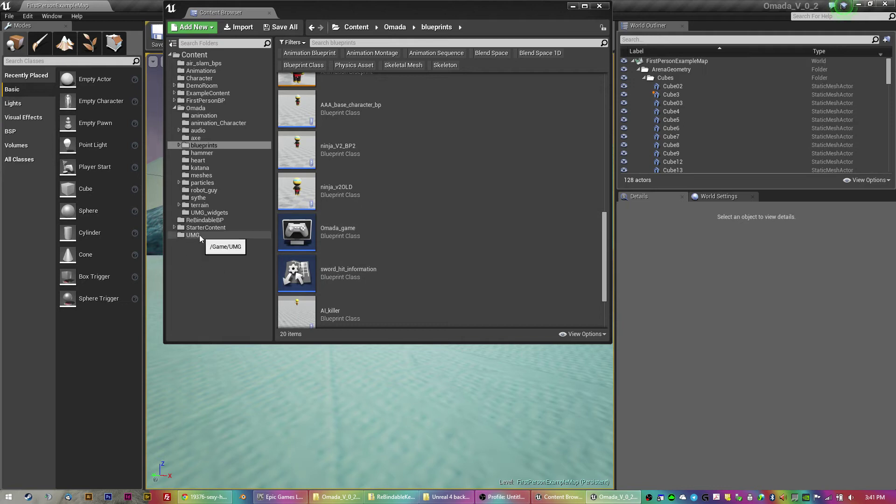
left_click(201, 229)
left_click(191, 235)
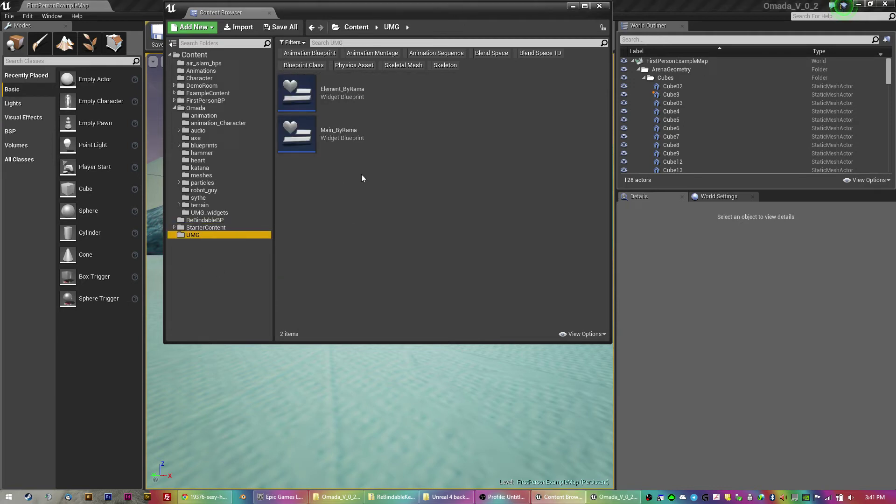
left_click_drag(408, 11, 466, 56)
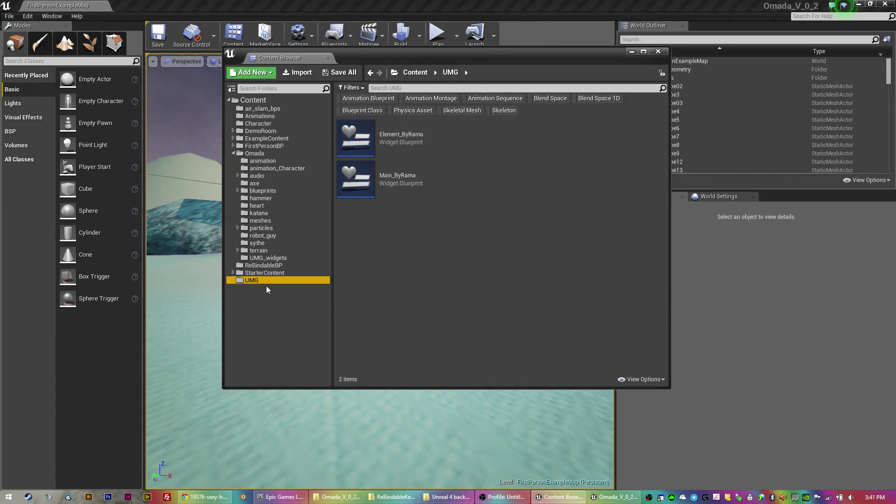
left_click(233, 273)
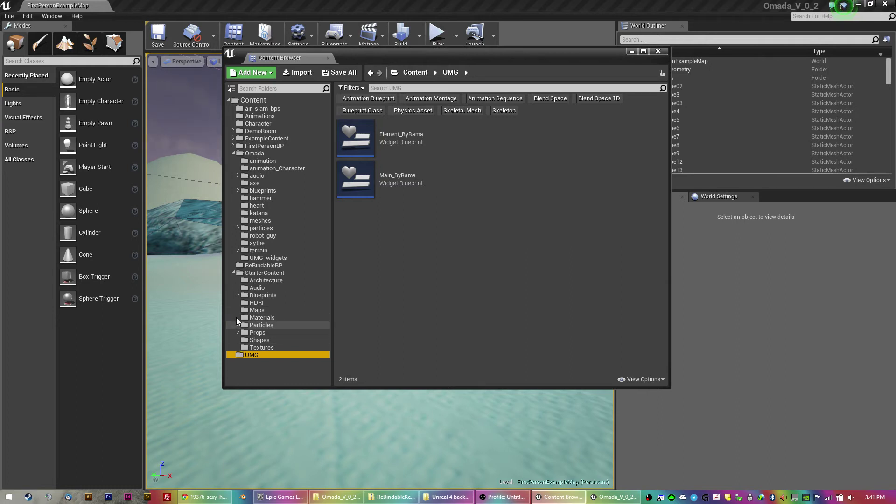
left_click(245, 258)
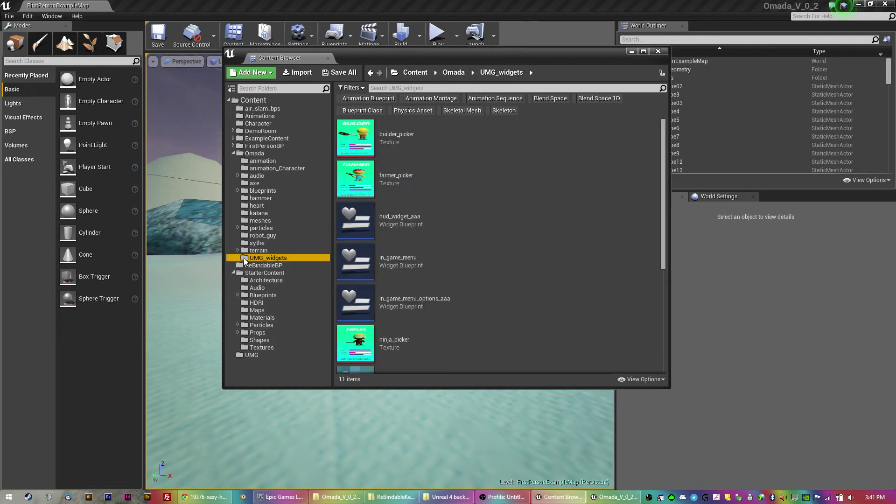
scroll(467, 270, "down", 5)
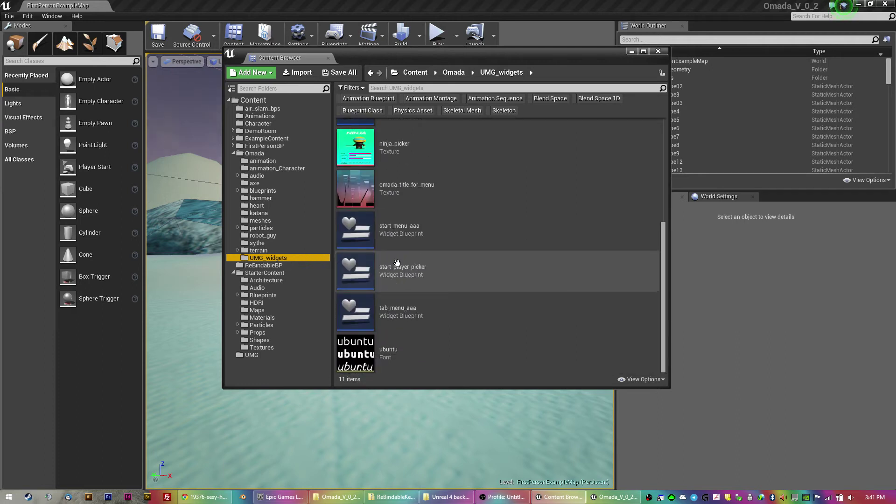
Collapse the folder tree, show ReBindableBP and select the MyCharacter blueprint
left_click(233, 273)
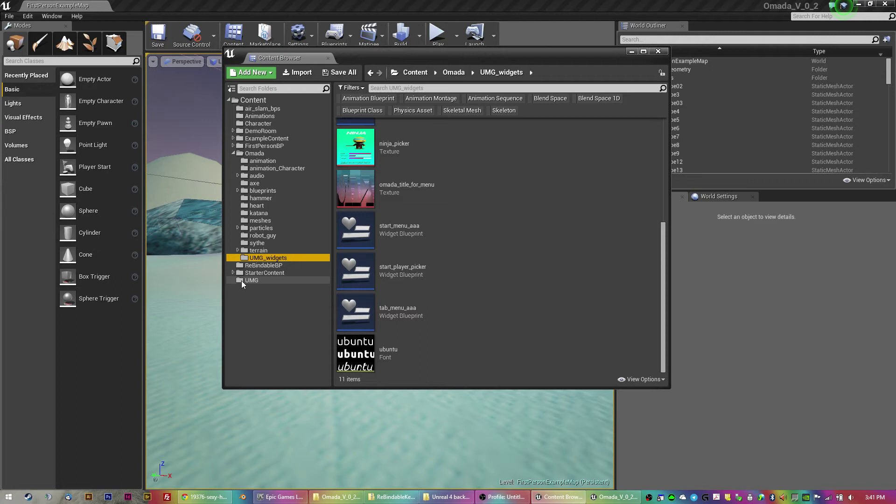
left_click(231, 155)
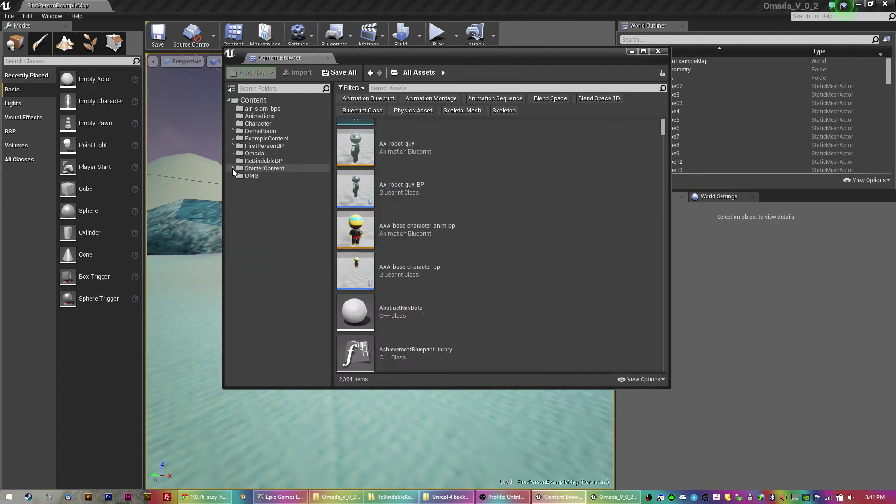
left_click(243, 161)
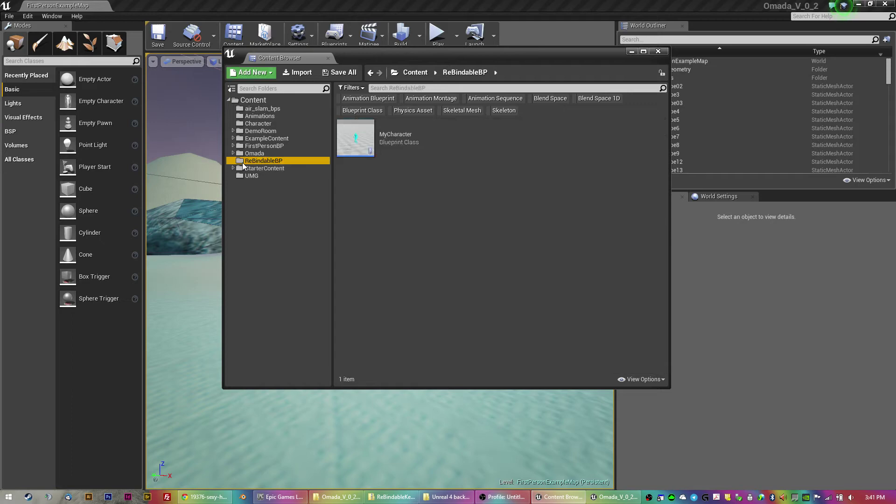
left_click(362, 150)
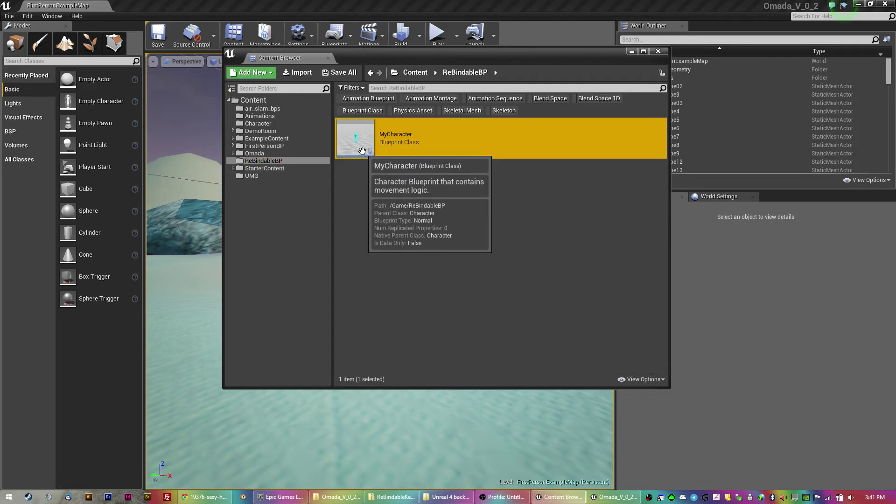
Open the MyCharacter blueprint, view its Open Rebind Menu function graph, and compile it
double_click(362, 151)
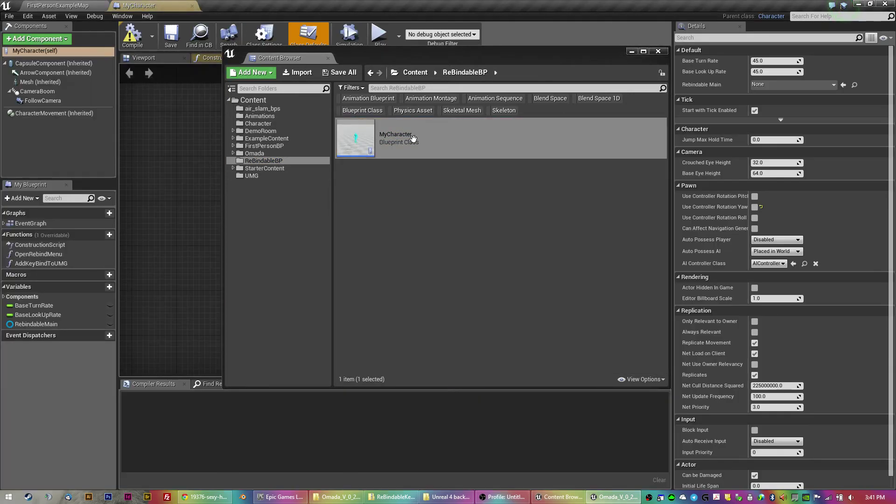
left_click(631, 52)
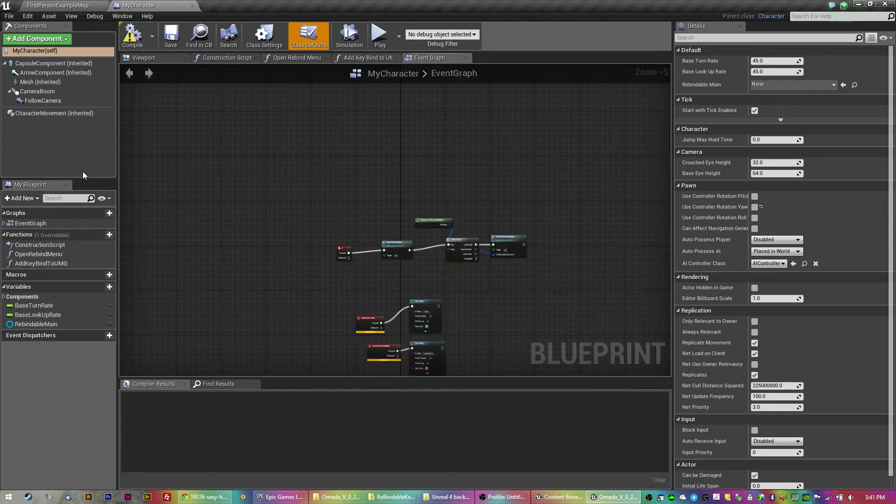
scroll(250, 245, "up", 2)
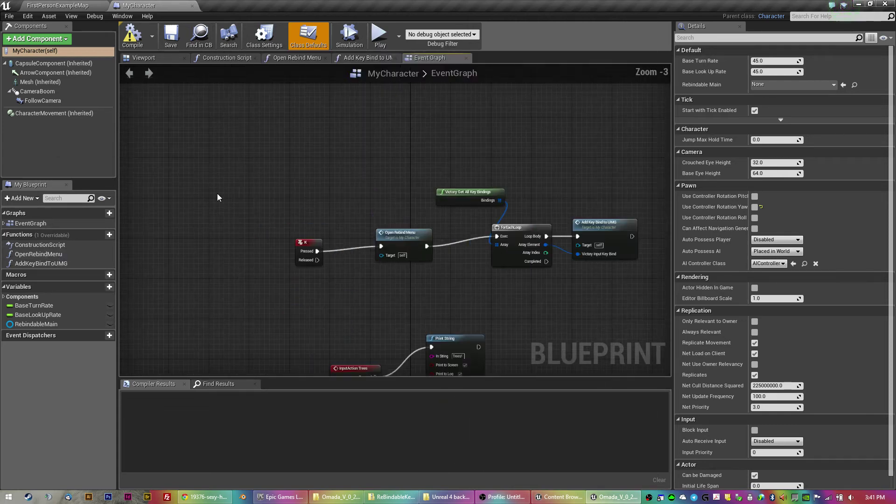
right_click_drag(332, 189, 250, 193)
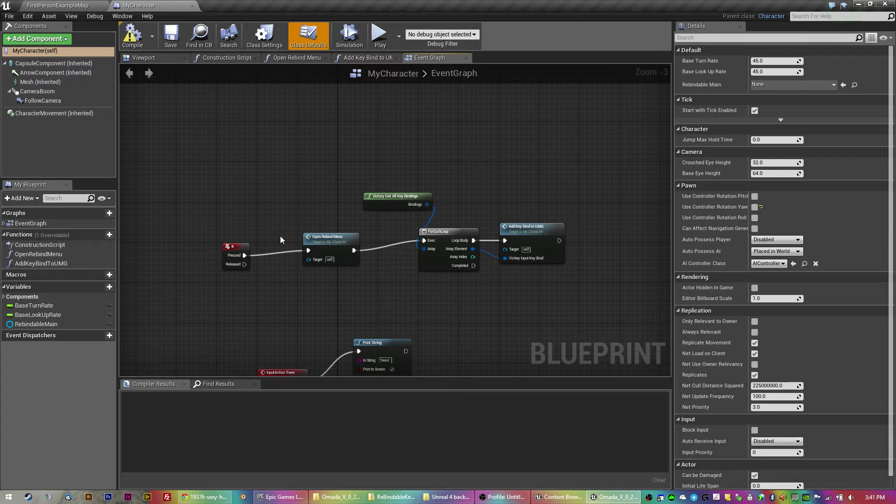
double_click(329, 237)
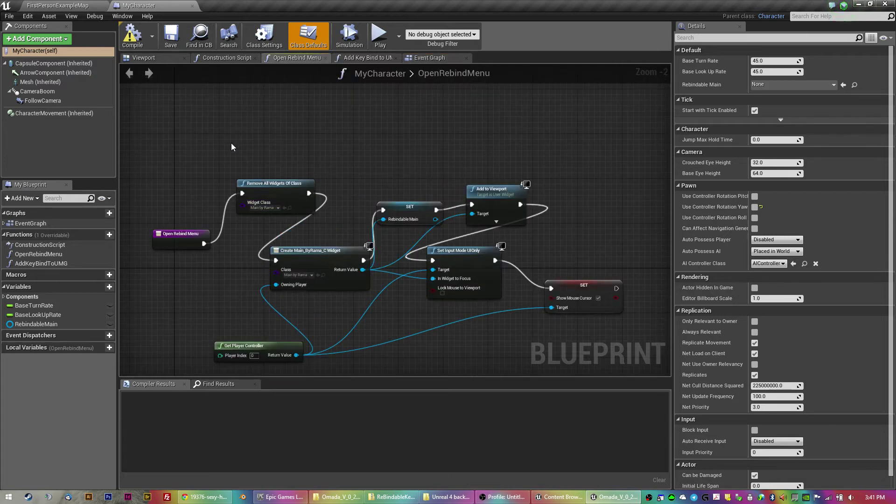
left_click_drag(232, 147, 616, 361)
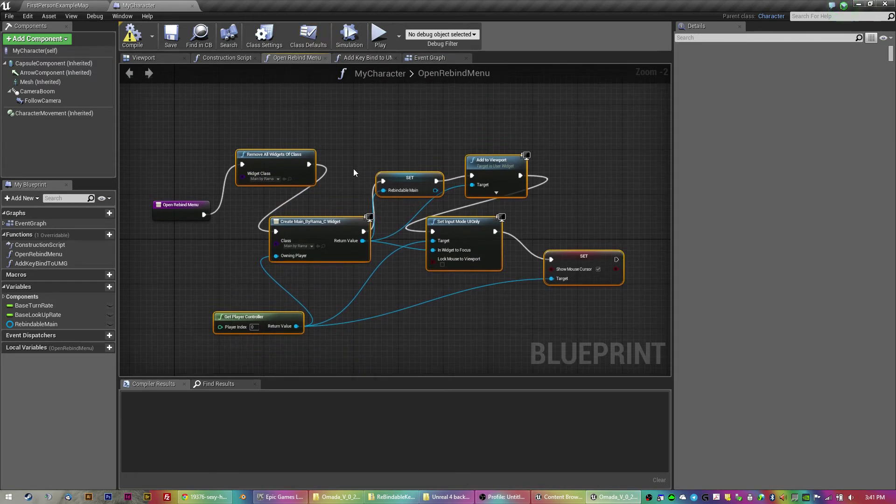
left_click(131, 41)
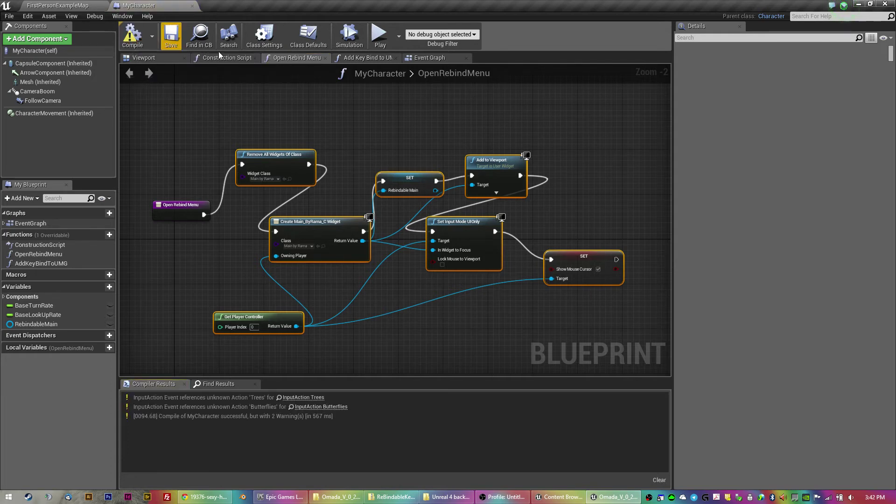
Delete the stray Trees and Butterflies input-action nodes from the Event Graph and recompile
left_click(231, 59)
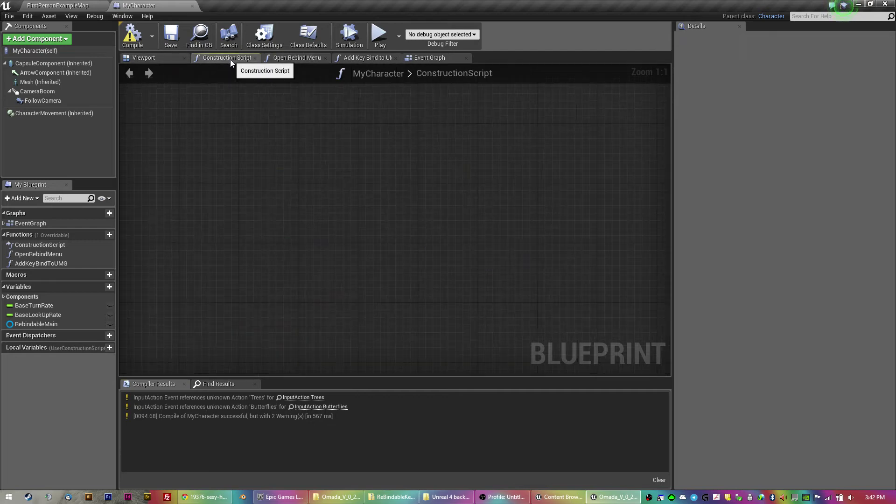
left_click(371, 58)
left_click(427, 57)
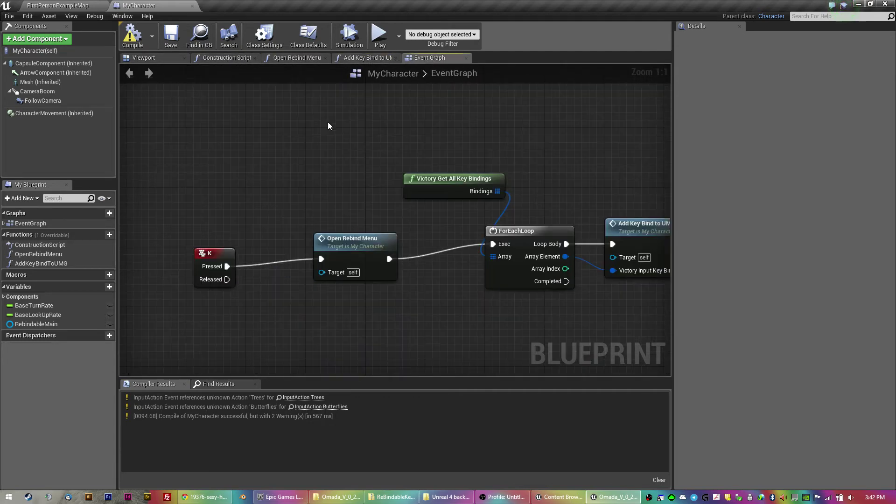
scroll(340, 146, "down", 5)
left_click_drag(287, 146, 394, 212)
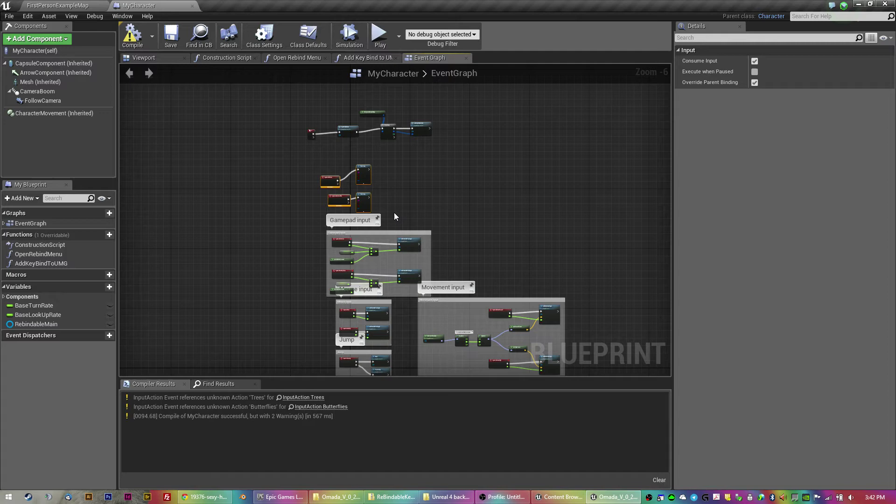
key("Delete")
right_click_drag(262, 212, 260, 228)
left_click(136, 41)
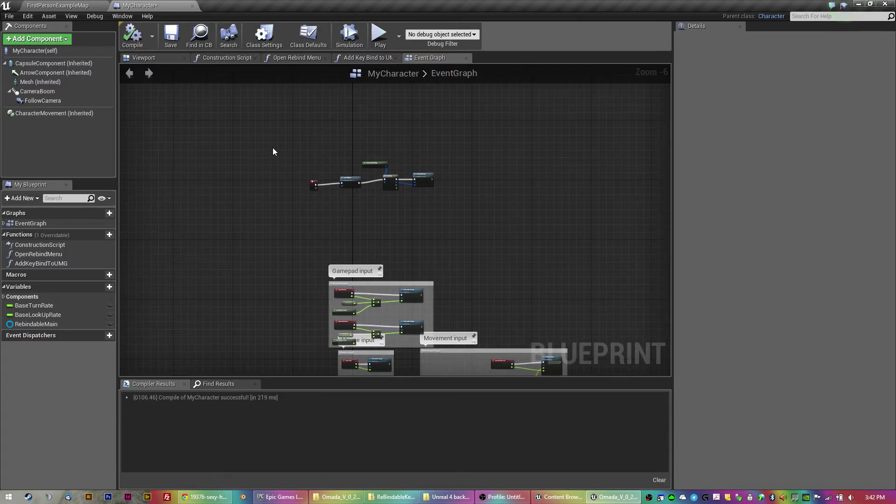
Select every Open Rebind Menu function node except the entry, then go to the Event Graph
left_click(297, 58)
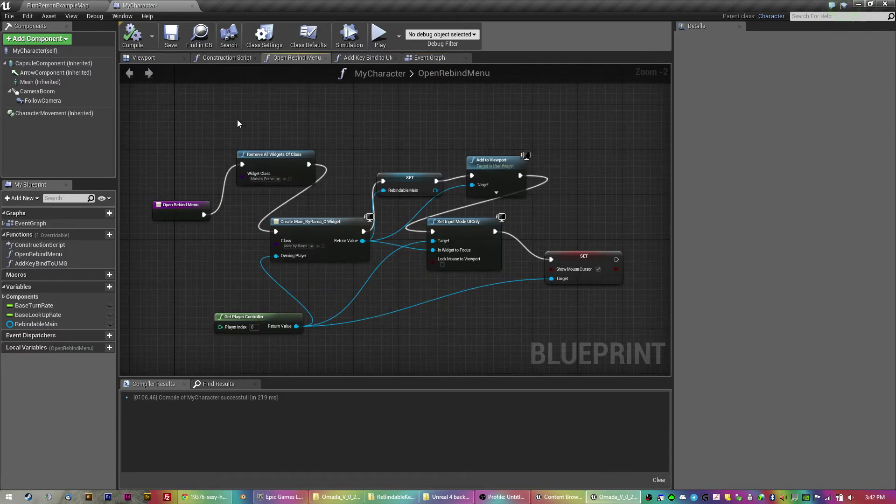
left_click_drag(237, 124, 600, 339)
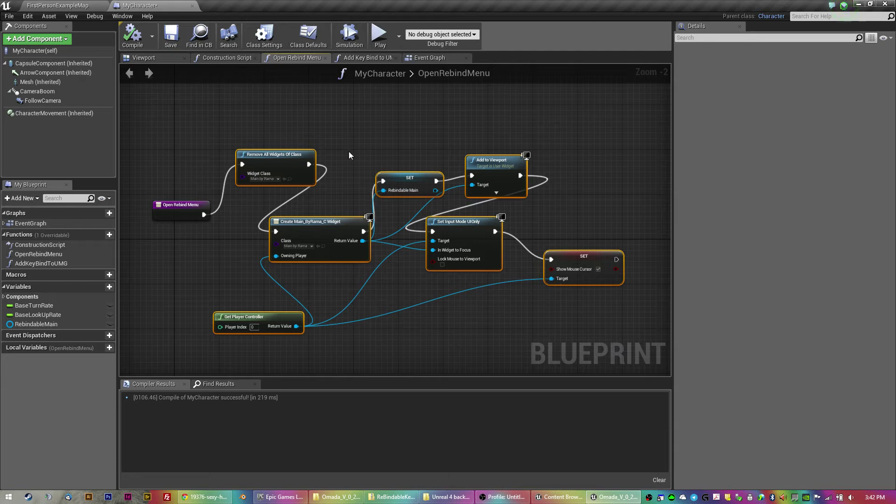
left_click(225, 57)
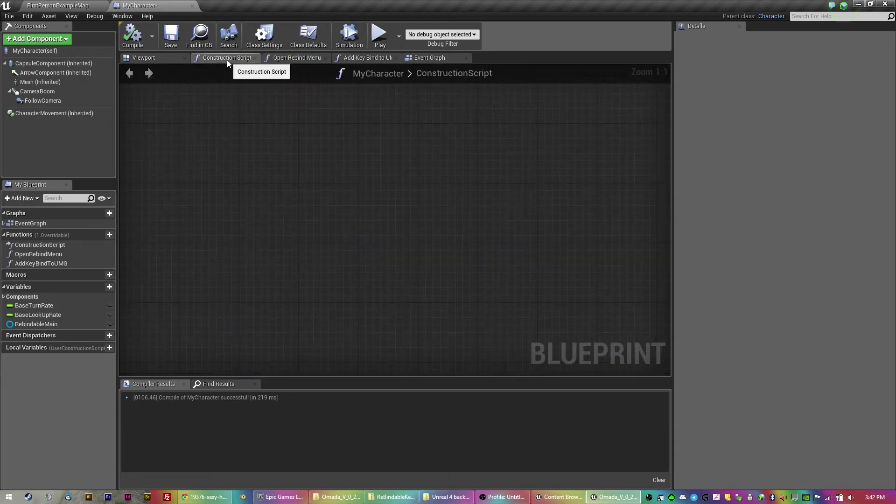
left_click(435, 58)
scroll(396, 214, "up", 5)
scroll(363, 234, "down", 6)
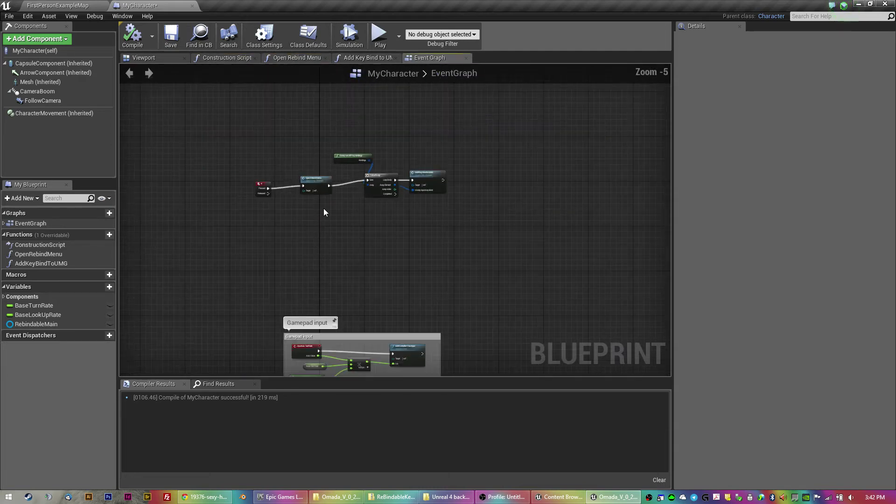
scroll(451, 210, "up", 1)
Replace the Open Rebind Menu call with its nodes, wiring K Pressed and Show Mouse Cursor into the loop
left_click_drag(451, 210, 492, 172)
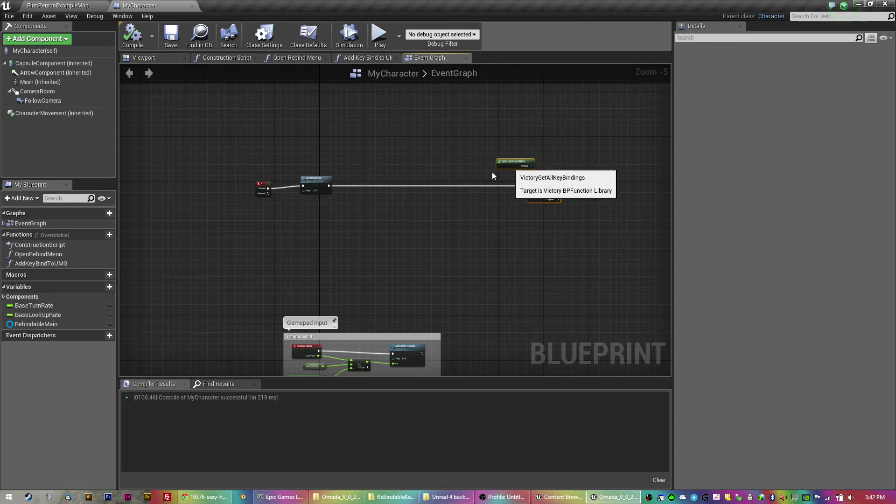
left_click(315, 179)
key("Delete")
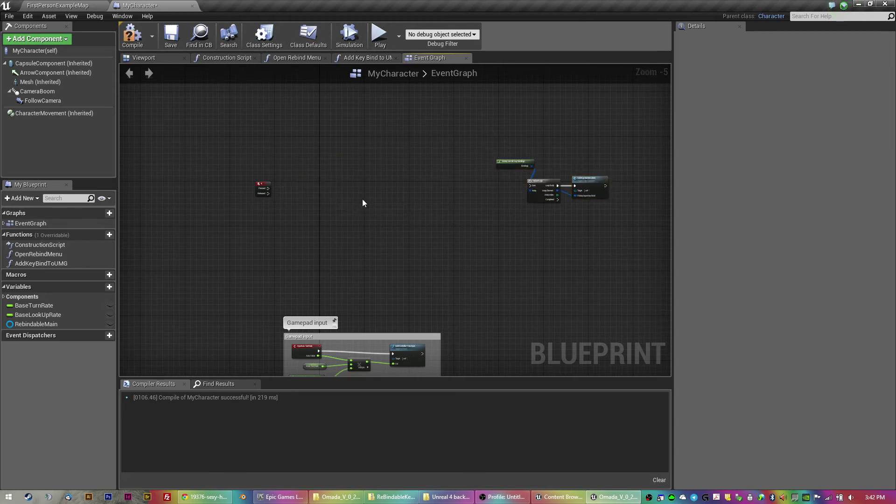
key("ctrl+z")
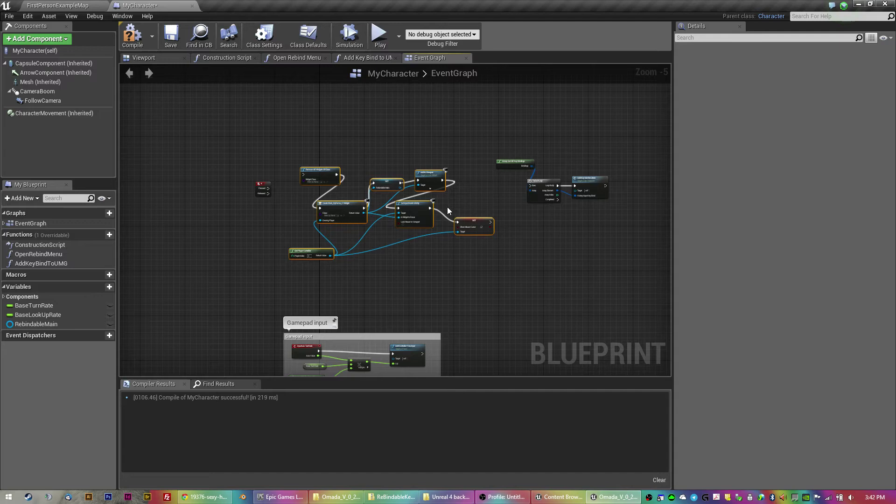
scroll(284, 197, "up", 3)
left_click_drag(231, 184, 303, 160)
right_click_drag(654, 233, 327, 204)
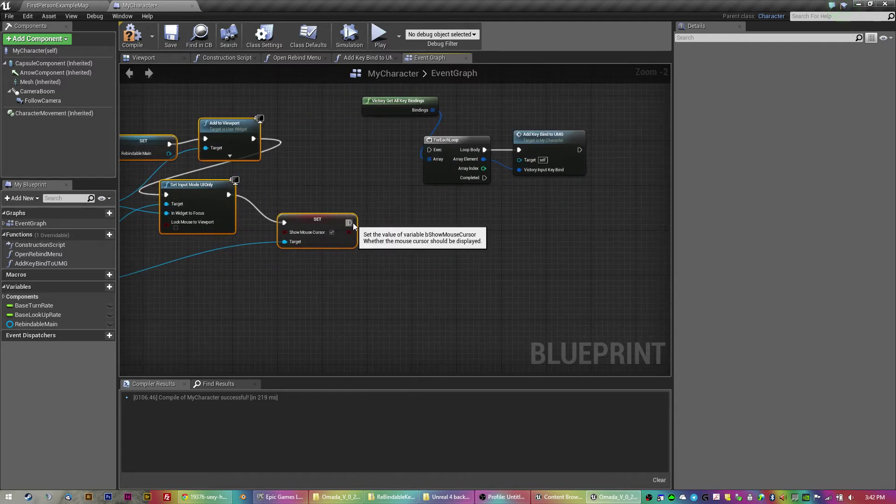
left_click_drag(353, 222, 433, 150)
Select the connected rebind node chain and bring the loop and Add Key Bind nodes into view
scroll(456, 280, "down", 2)
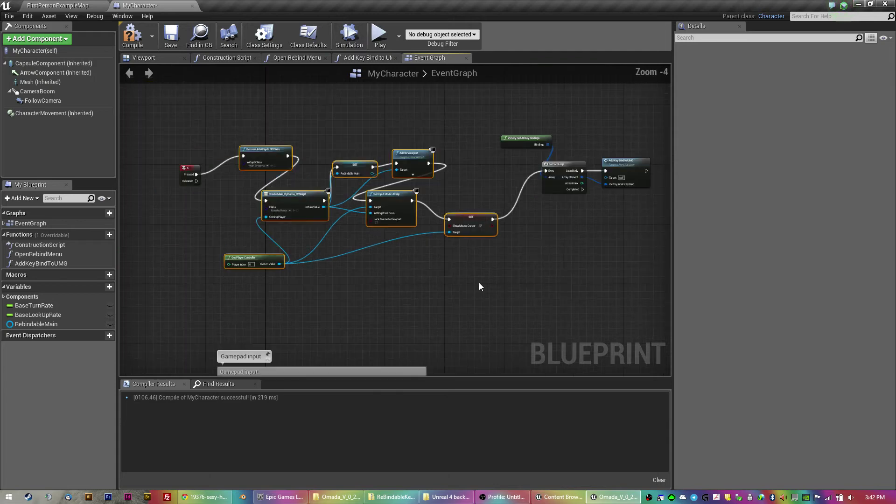
left_click_drag(467, 270, 268, 114)
scroll(386, 232, "down", 1)
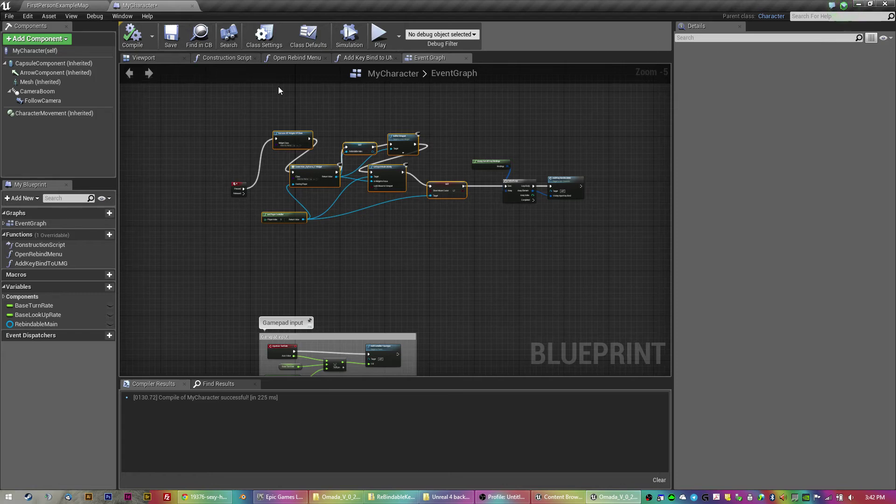
scroll(525, 217, "up", 2)
right_click_drag(427, 164, 339, 169)
scroll(339, 168, "up", 1)
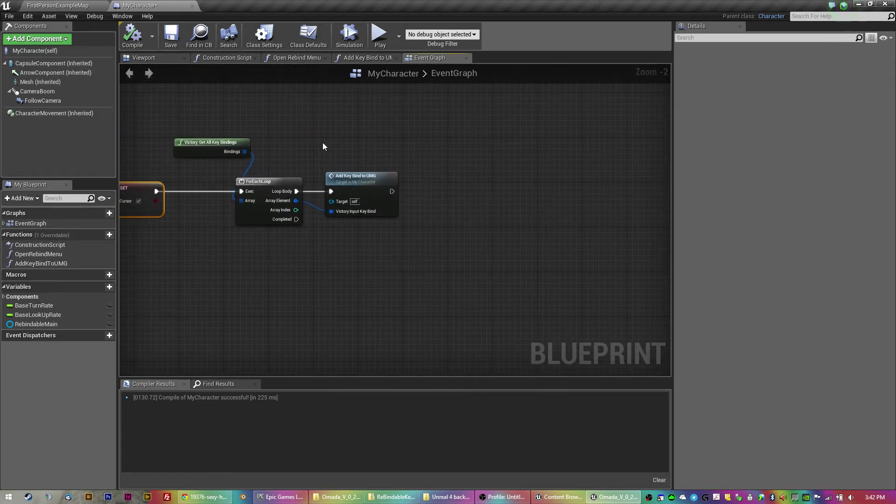
Select all AddKeyBindToUMG function nodes, then delete the Add Key Bind to UMG call from the Event Graph
left_click(357, 58)
scroll(298, 193, "down", 3)
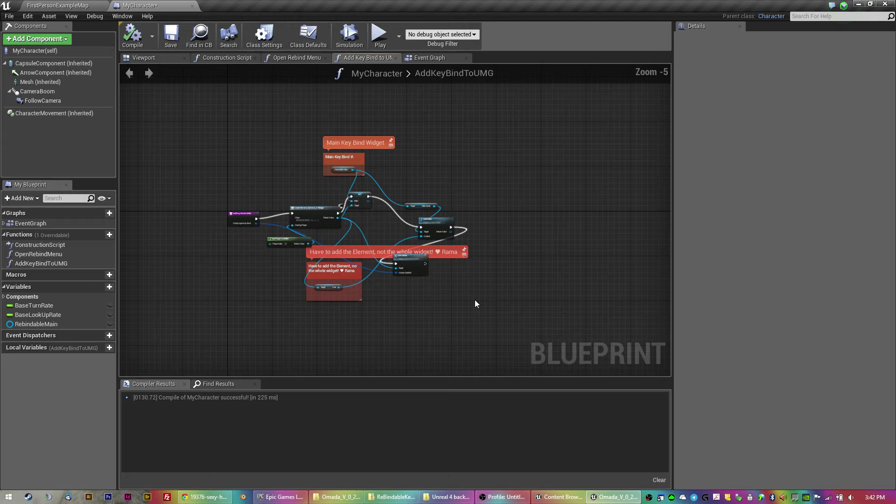
left_click_drag(504, 317, 300, 125)
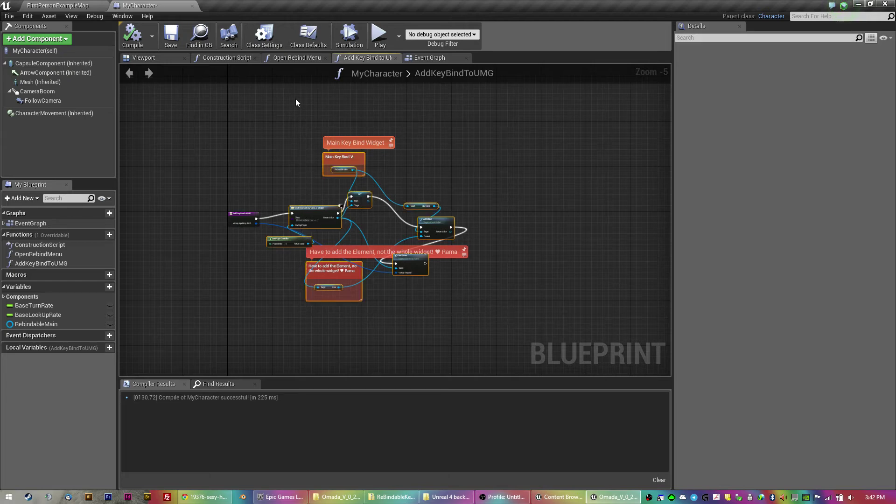
left_click(290, 60)
scroll(405, 137, "down", 4)
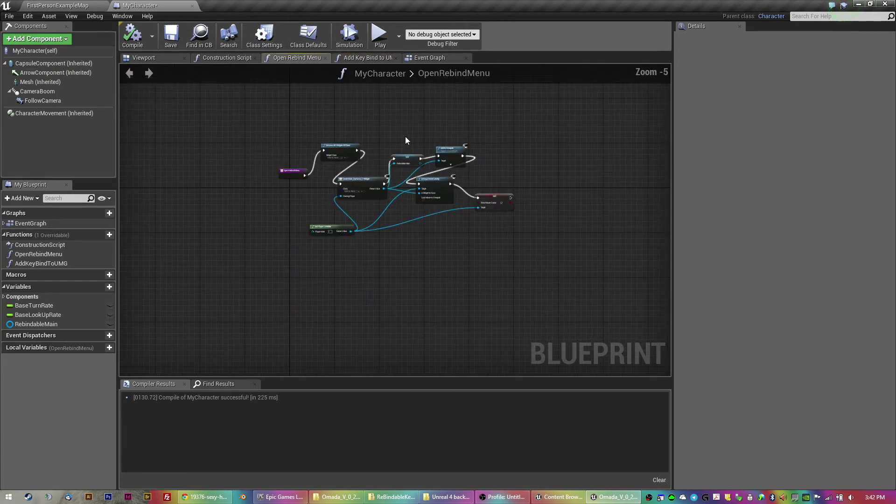
left_click(441, 59)
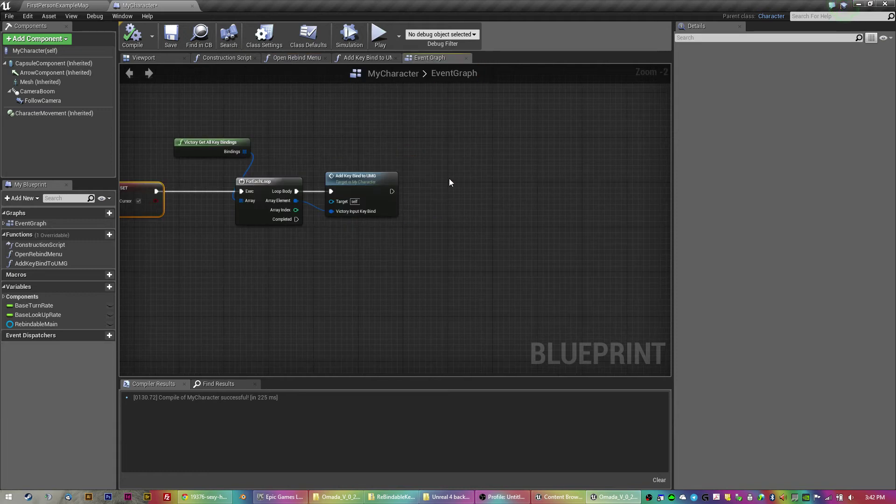
scroll(449, 178, "up", 1)
left_click(364, 205)
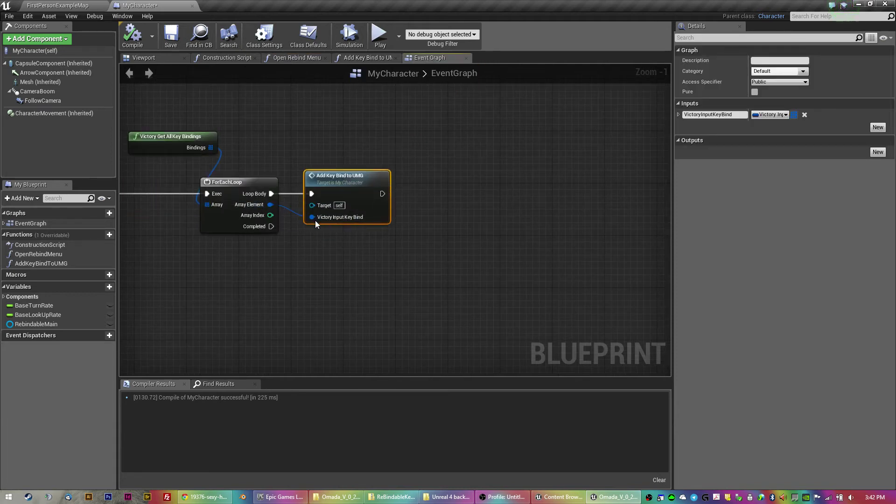
key("Delete")
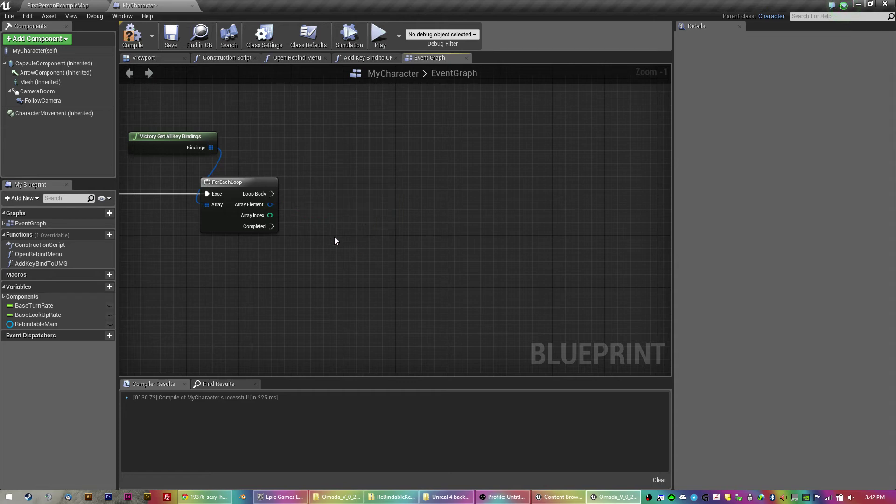
Paste the add-key-bind nodes, wiring Loop Body to Create Element and Array Element to Victory Keybind
key("ctrl+v")
left_click_drag(298, 230, 403, 196)
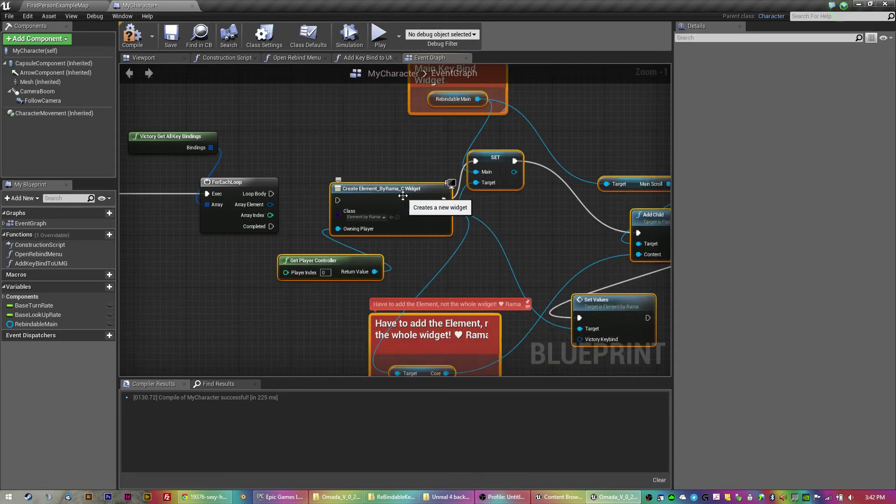
scroll(303, 196, "down", 2)
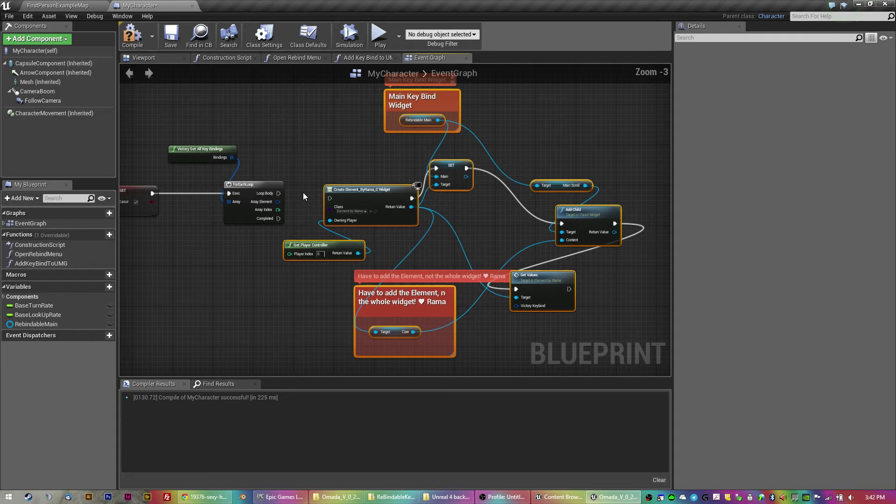
scroll(303, 197, "down", 1)
scroll(304, 197, "up", 2)
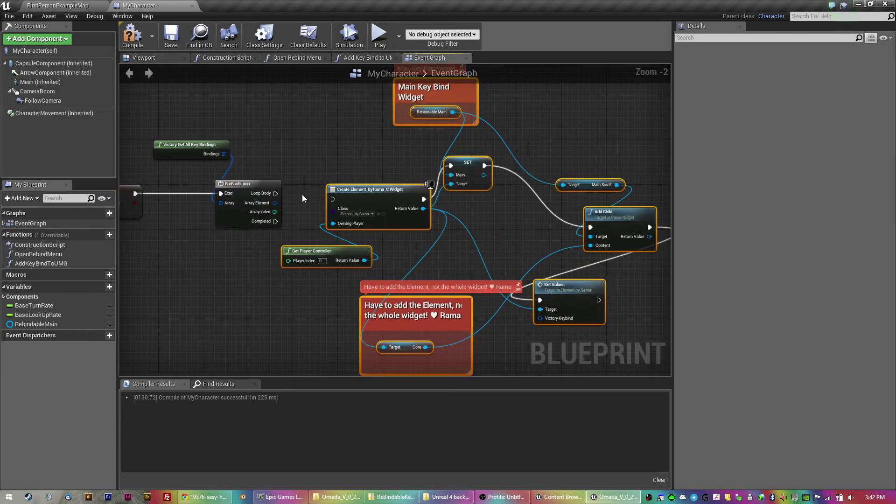
left_click_drag(274, 193, 333, 199)
right_click_drag(344, 228, 270, 197)
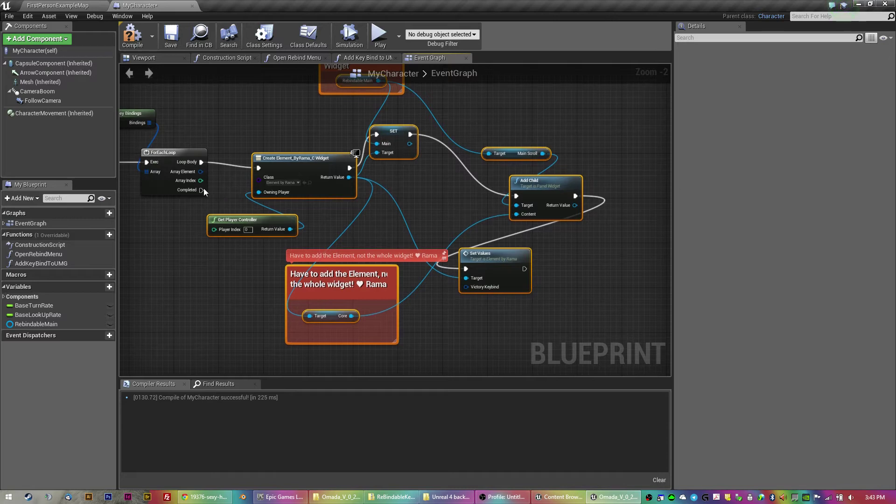
left_click_drag(201, 172, 466, 286)
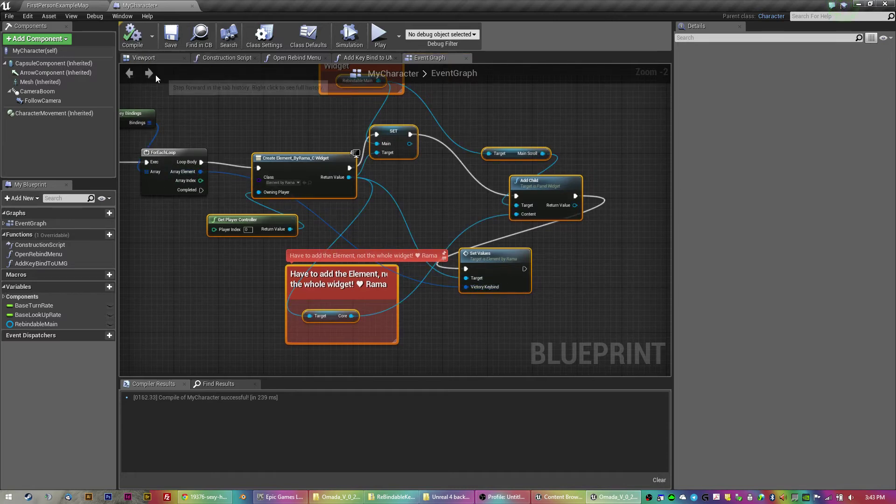
Save the MyCharacter blueprint and select its main event-graph node chain
left_click(170, 36)
scroll(217, 125, "down", 2)
right_click_drag(218, 125, 471, 192)
scroll(405, 190, "down", 2)
scroll(403, 224, "up", 3)
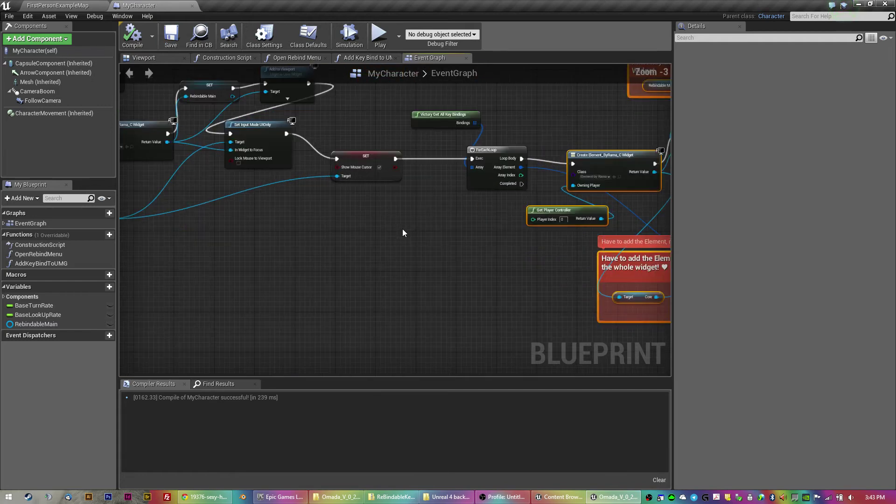
scroll(402, 229, "down", 2)
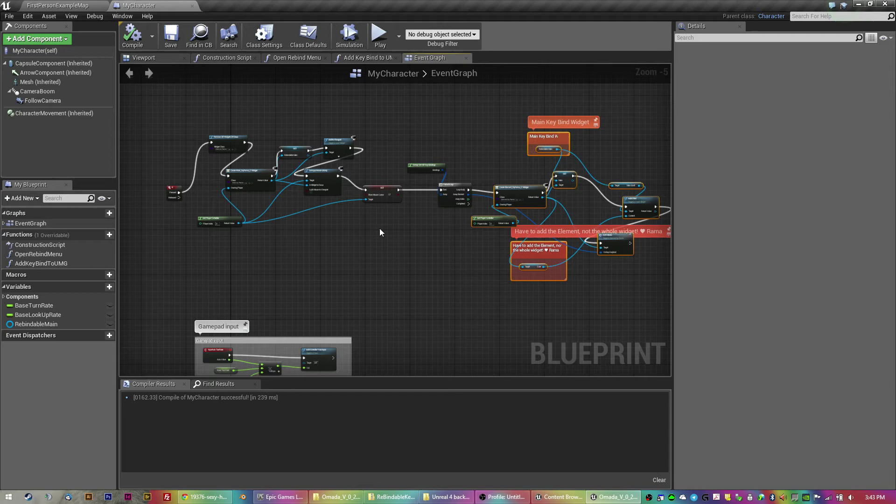
scroll(380, 228, "down", 2)
left_click_drag(586, 278, 290, 141)
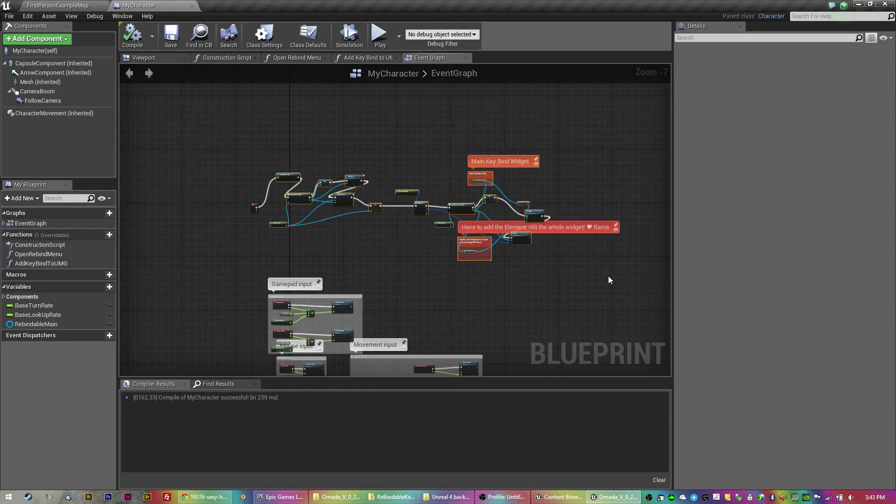
left_click_drag(595, 267, 217, 122)
Open AAA_base_character_bp from the Omada blueprints folder in the level editor's Content Browser
left_click(56, 5)
left_click(233, 32)
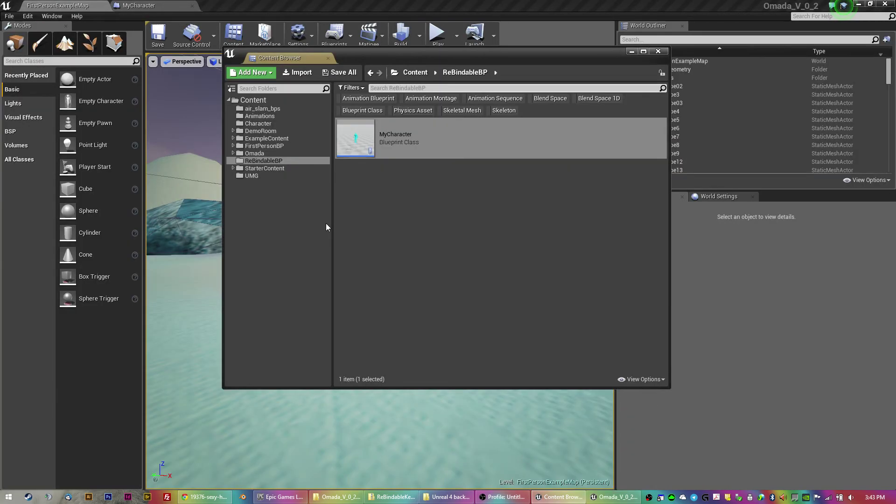
left_click(232, 153)
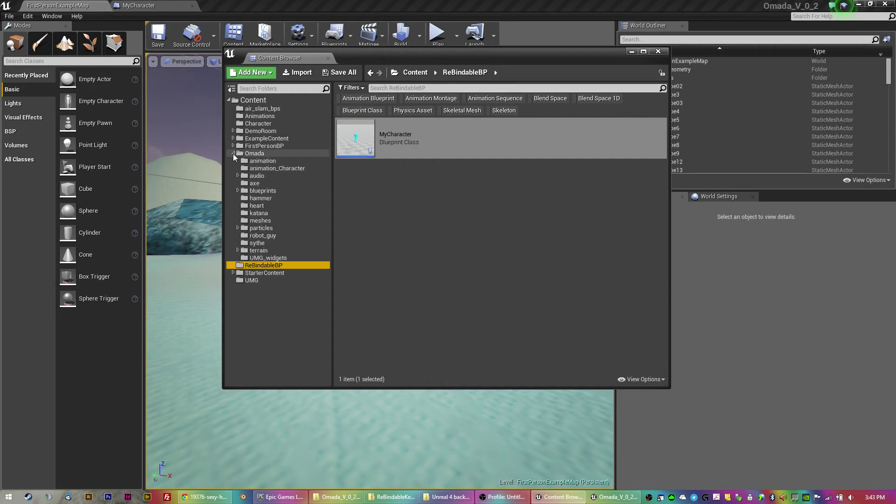
left_click(262, 190)
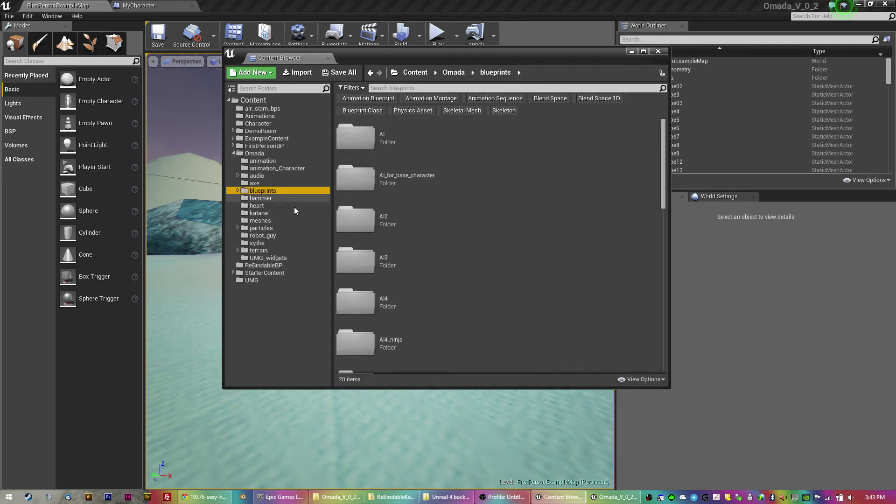
scroll(405, 235, "down", 3)
scroll(411, 243, "down", 5)
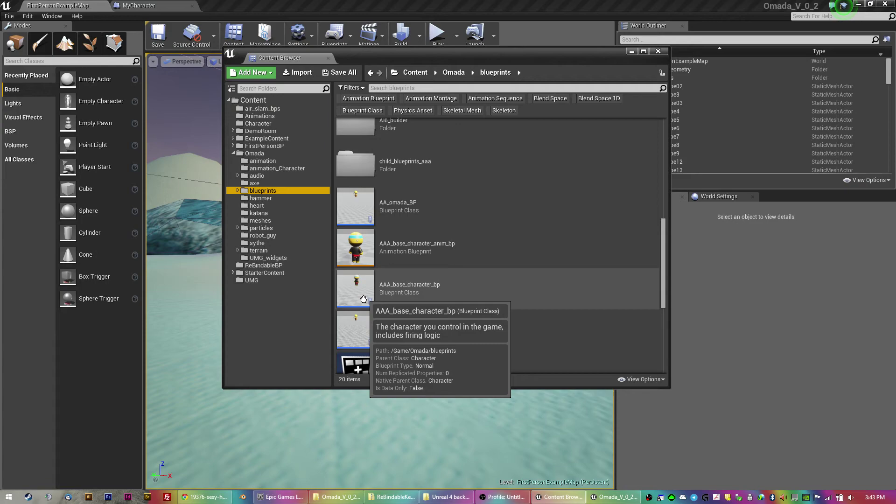
double_click(406, 287)
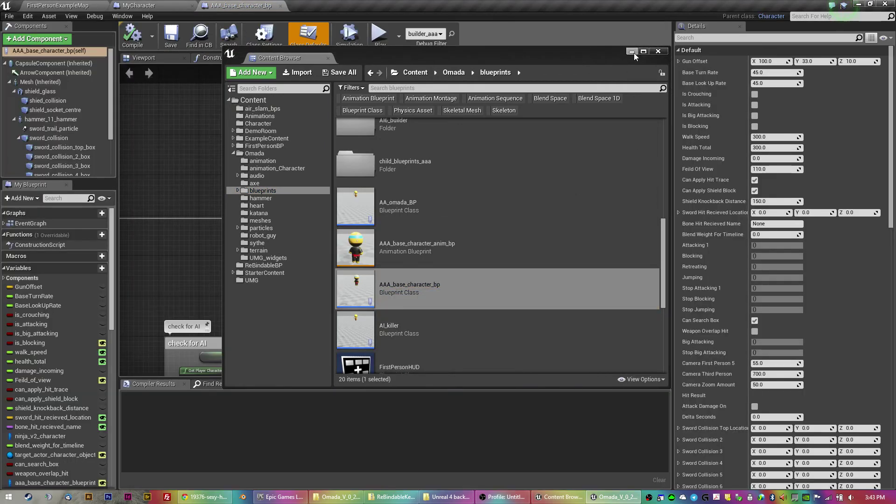
left_click(632, 52)
Paste the copied rebind-key nodes into the character's event graph and move them into place
scroll(321, 216, "down", 4)
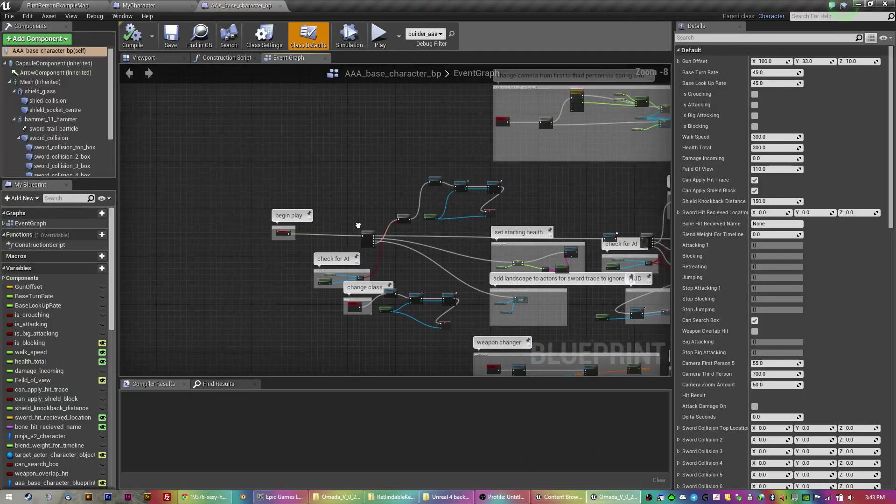
right_click_drag(424, 218, 325, 248)
scroll(326, 265, "up", 2)
key("ctrl+v")
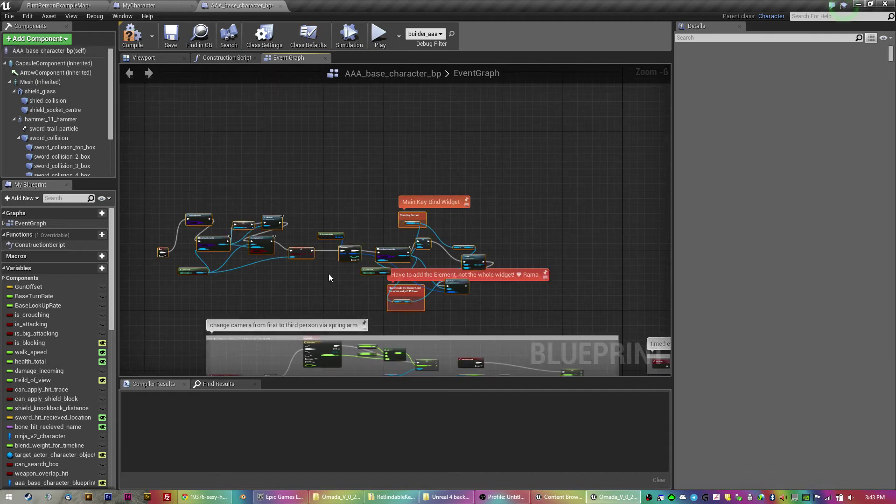
left_click_drag(211, 239, 263, 229)
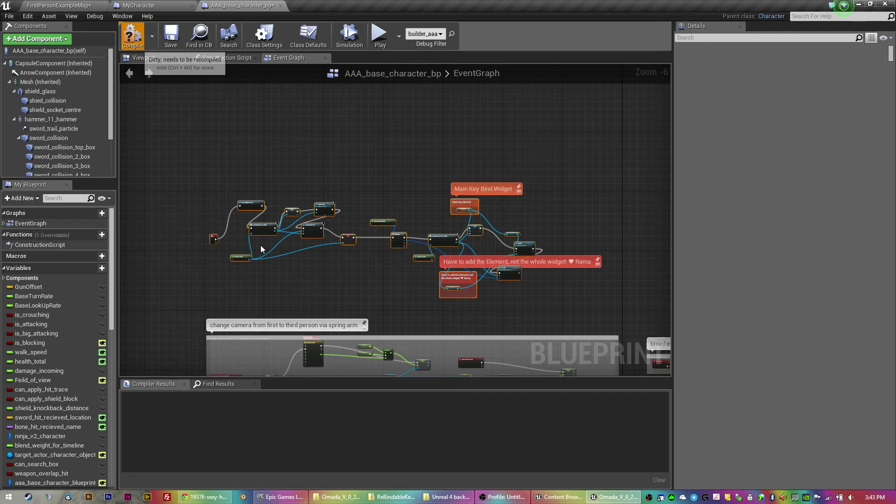
Promote Create Widget's Return Value to a new variable and position its SET node above the others
scroll(253, 248, "up", 5)
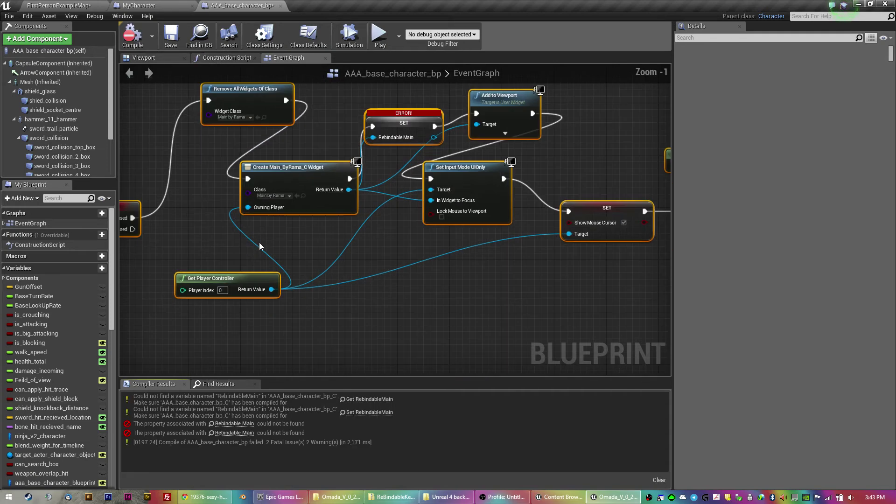
right_click_drag(359, 209, 309, 275)
left_click_drag(288, 253, 306, 133)
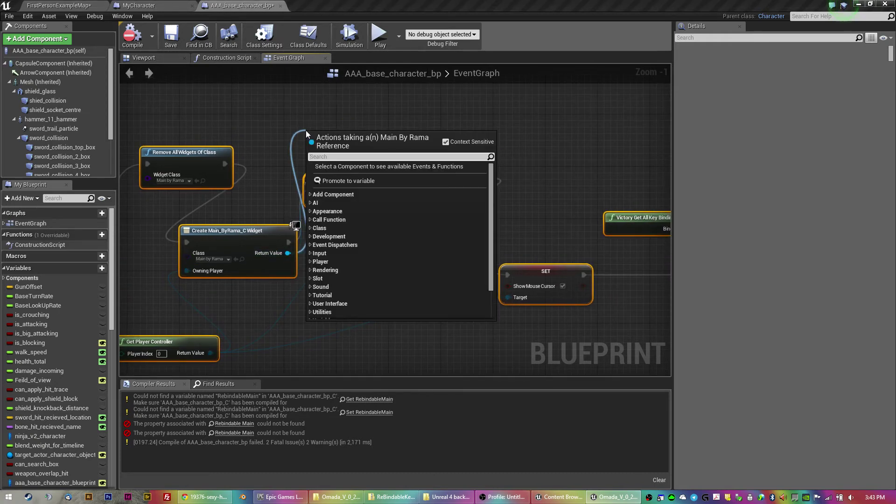
left_click(336, 181)
right_click_drag(268, 134, 400, 110)
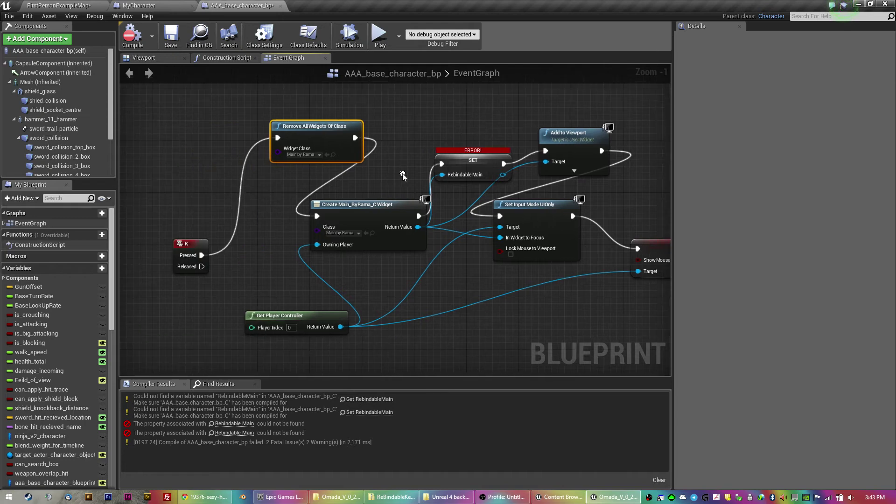
scroll(347, 186, "up", 1)
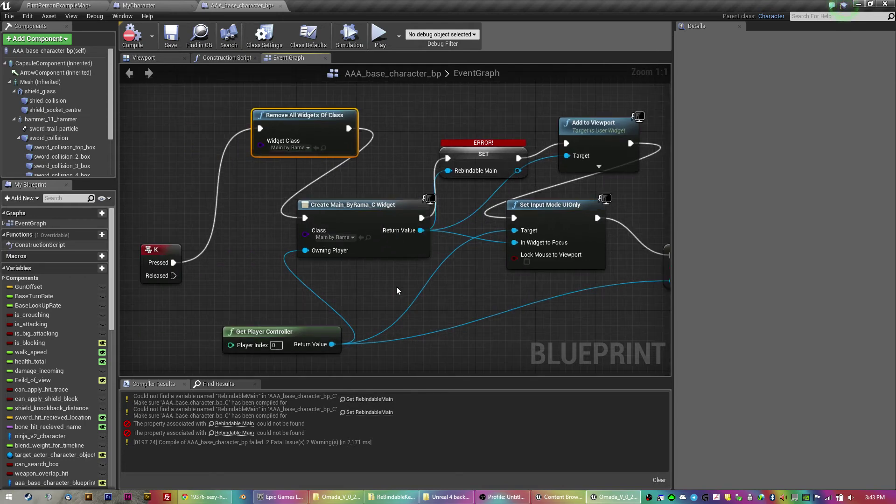
right_click_drag(461, 271, 290, 316)
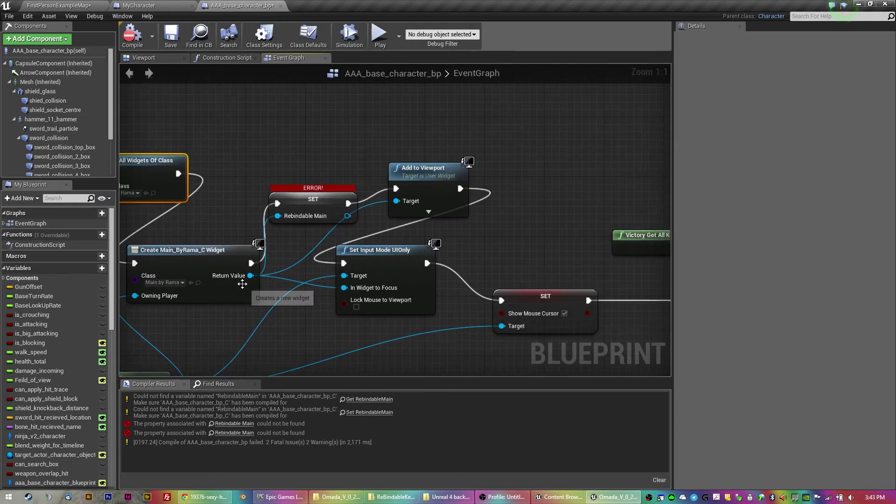
left_click_drag(251, 276, 296, 107)
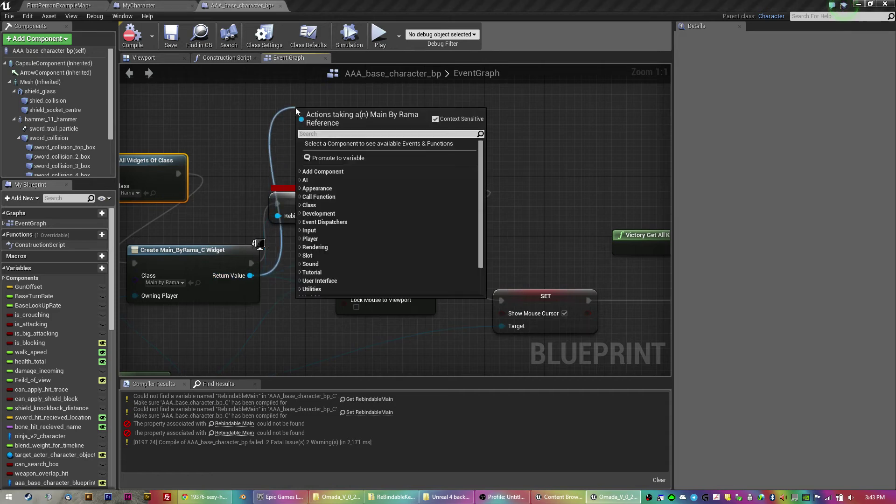
key("Escape")
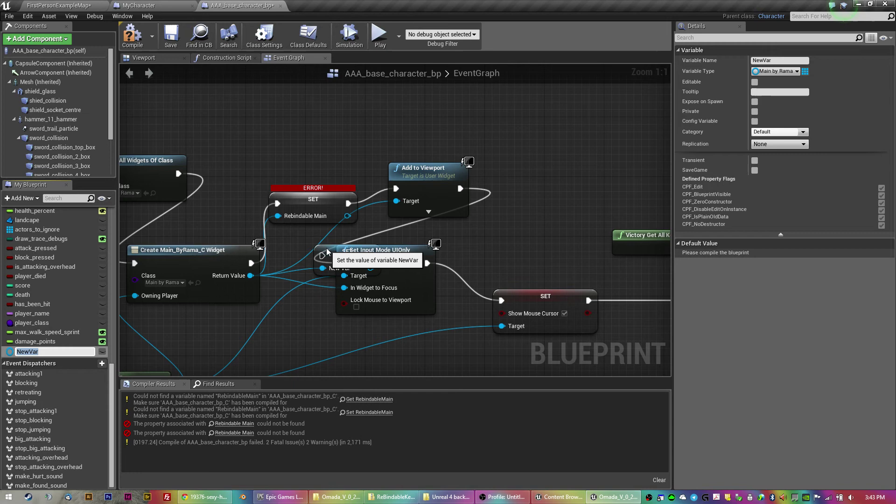
left_click_drag(328, 254, 282, 104)
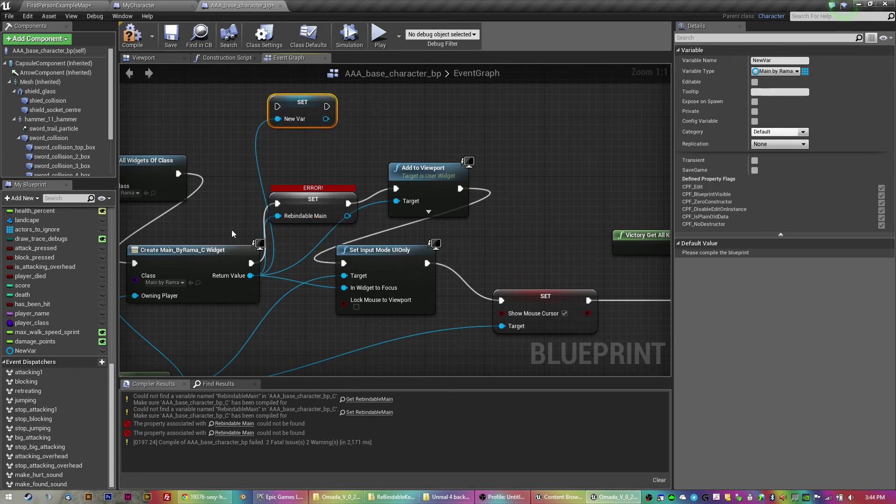
Rename the new variable RebindableMain and delete the duplicate SET Rebindable Main node
left_click(778, 60)
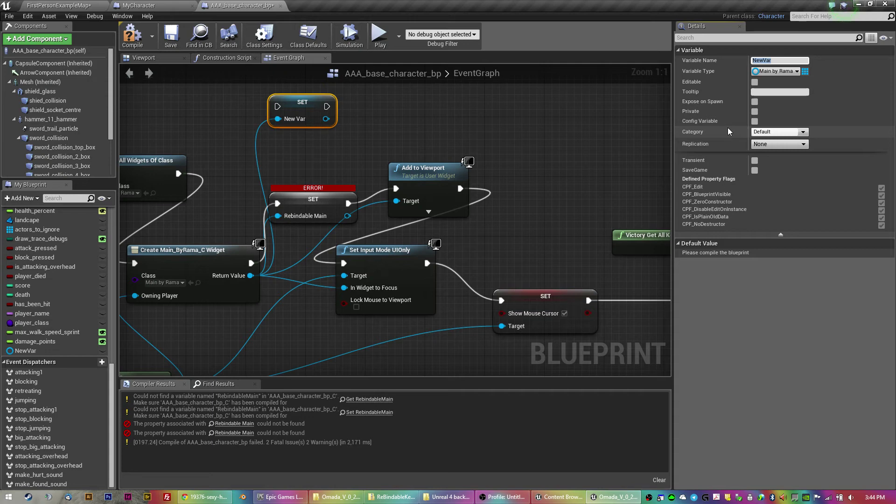
type("RebindableMain")
key("Return")
left_click(325, 107)
key("Delete")
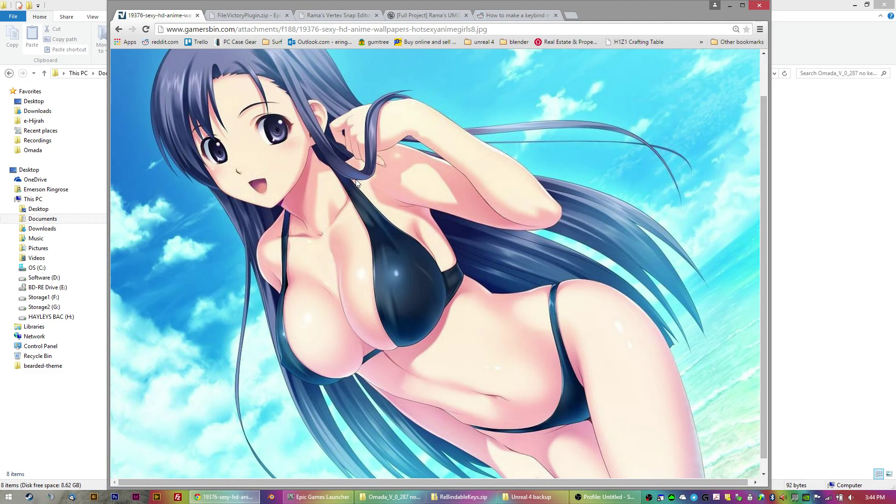
Launch Omada_V_0_2.uproject from the Omada_V_0_287 no keybinds folder and switch to the loaded editor
left_click(411, 500)
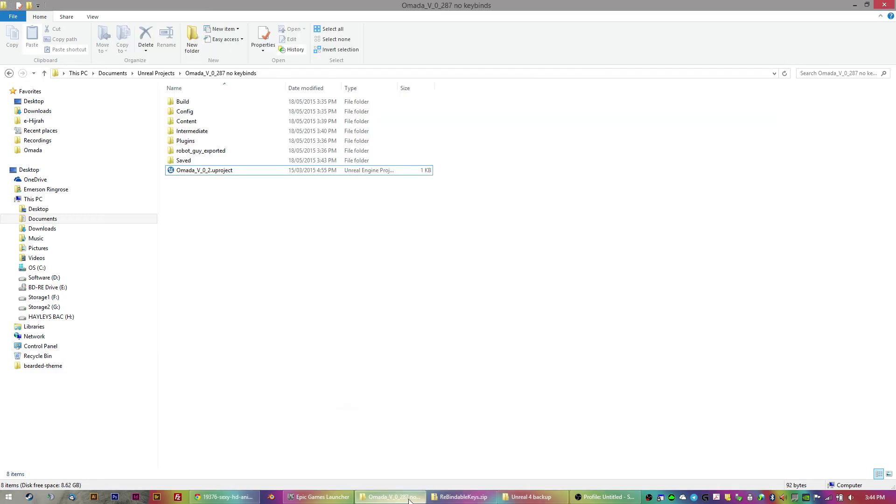
double_click(203, 170)
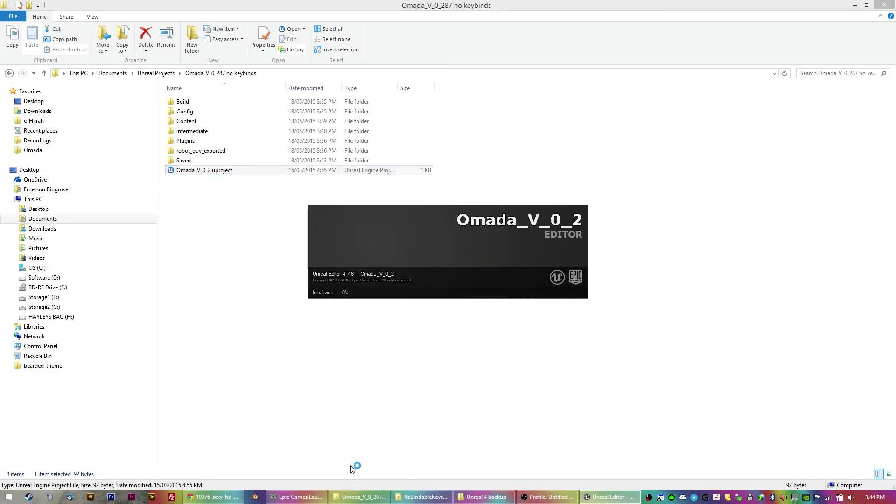
left_click(196, 498)
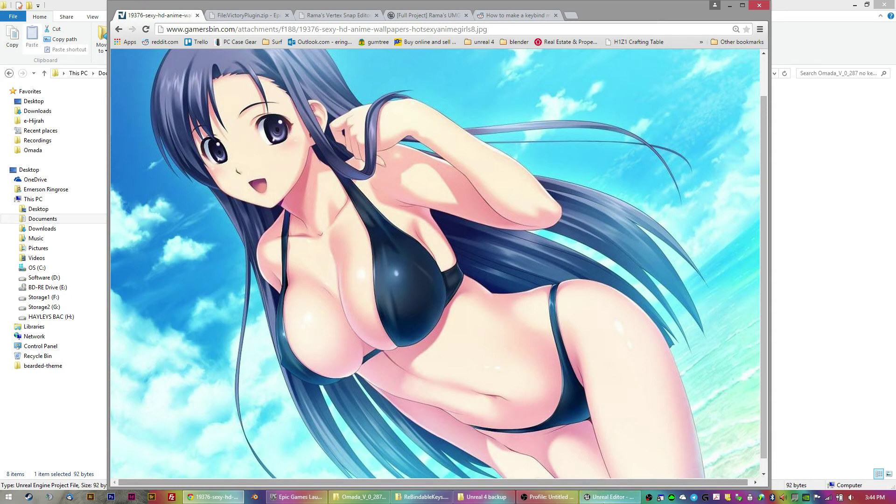
mouse_move(609, 497)
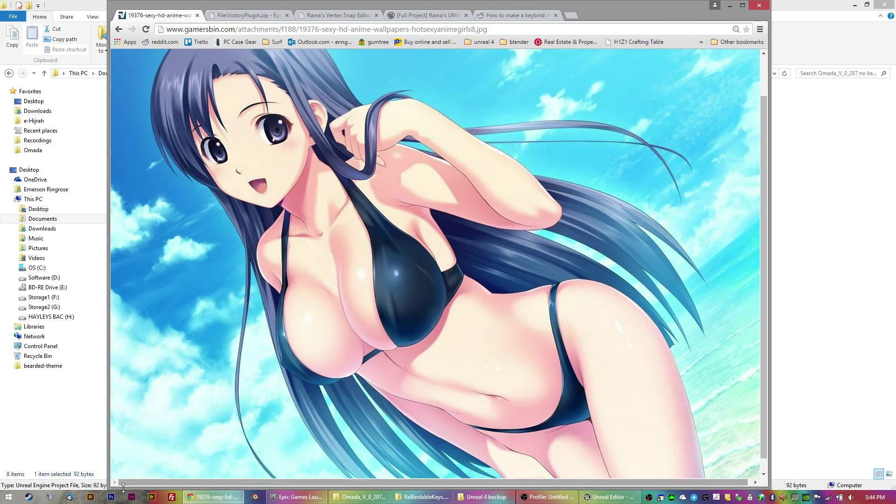
left_click(206, 501)
left_click(206, 501)
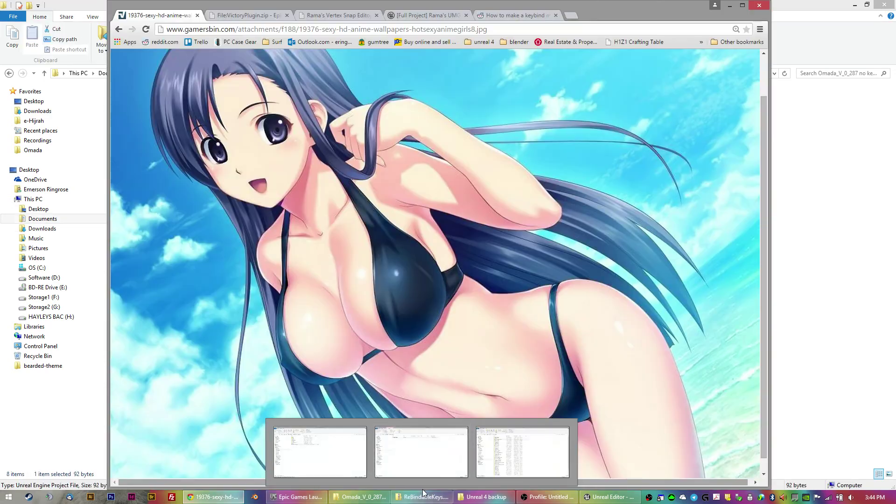
left_click(612, 498)
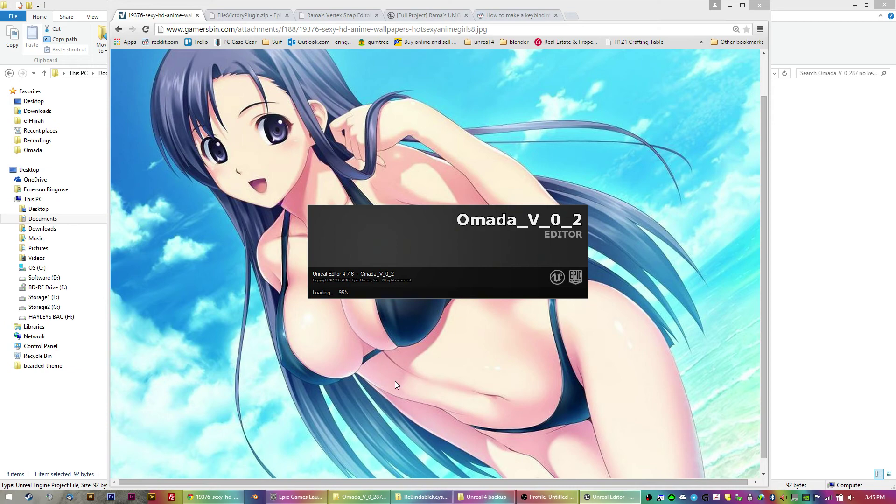
left_click(629, 500)
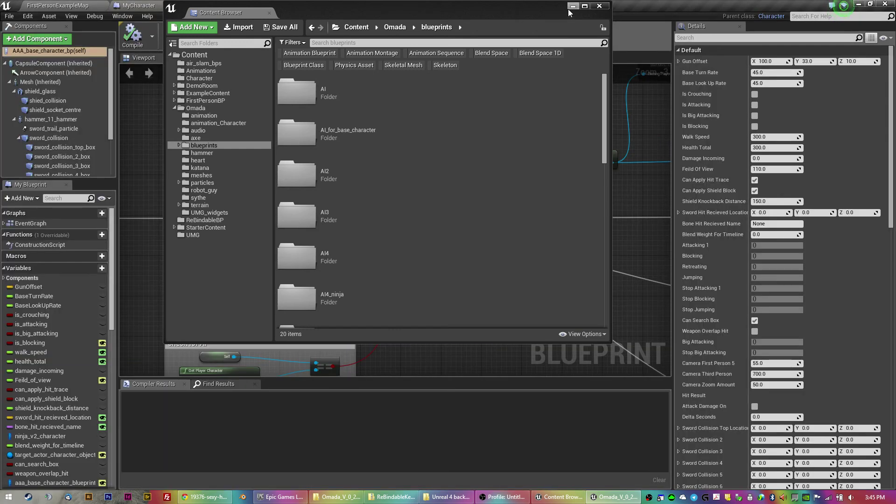
Open the MyCharacter blueprint from the ReBindableBP folder in the Content Browser
left_click(572, 6)
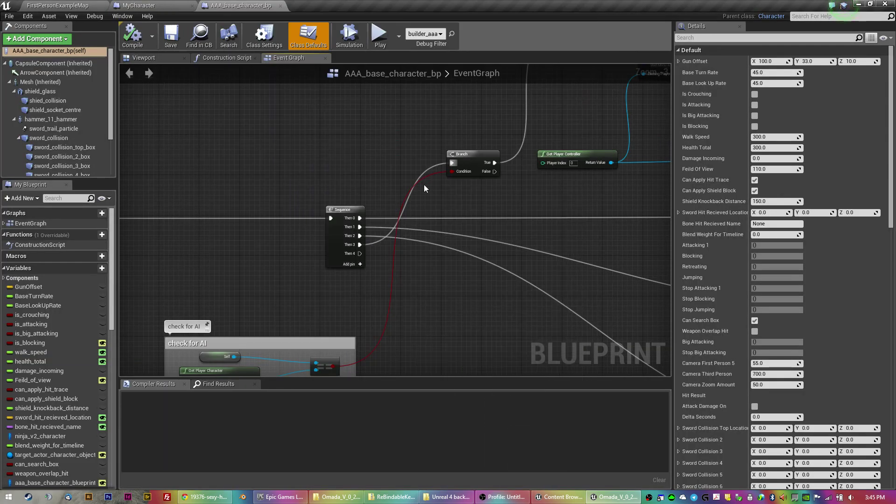
scroll(380, 183, "down", 7)
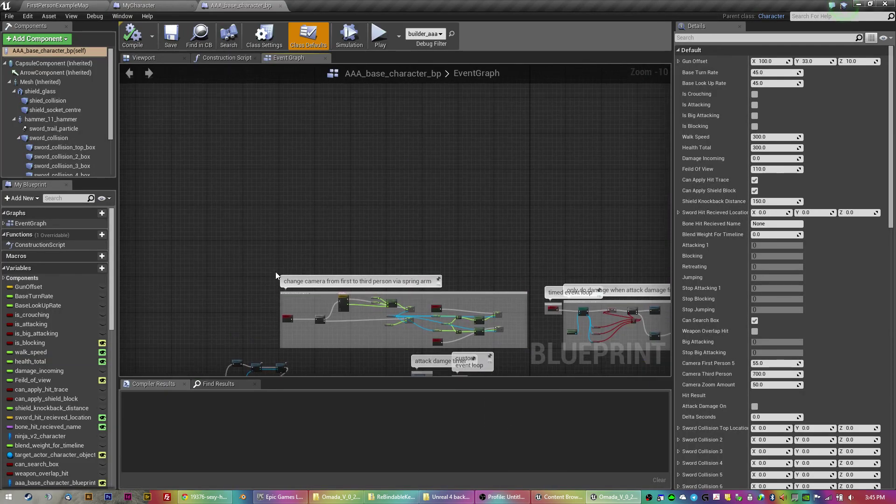
left_click(80, 9)
left_click(265, 35)
left_click(233, 35)
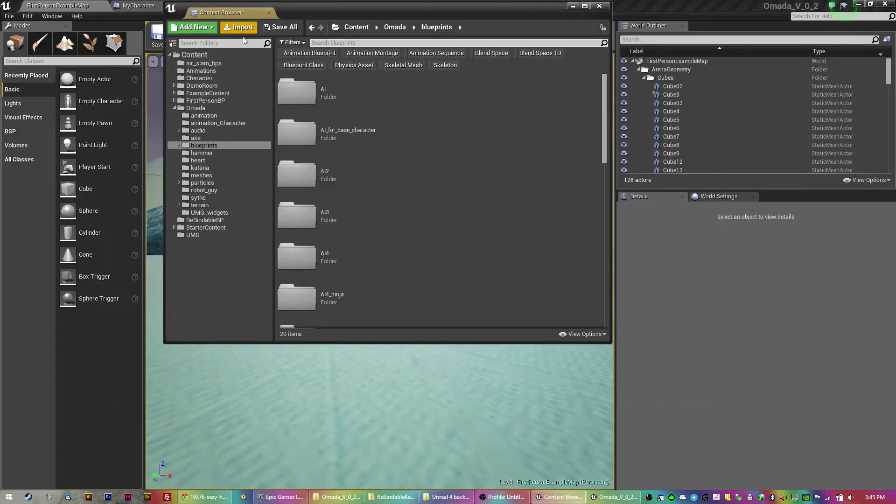
left_click(205, 228)
left_click(205, 220)
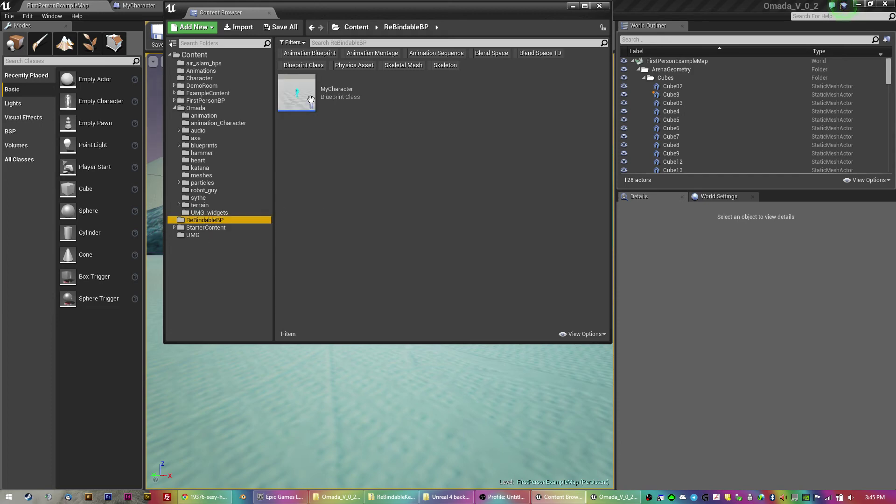
double_click(306, 98)
Select MyCharacter's top key-bind node cluster, then return to AAA_base_character_bp's graph
scroll(542, 242, "down", 6)
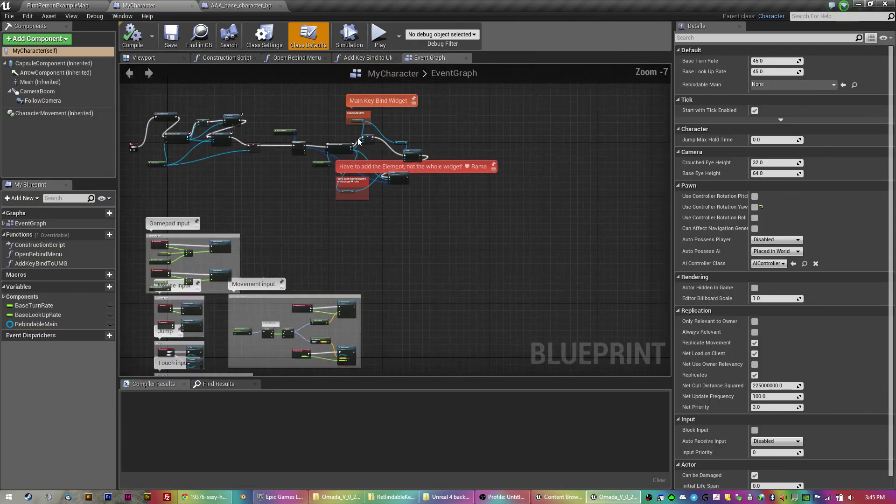
left_click_drag(542, 243, 216, 102)
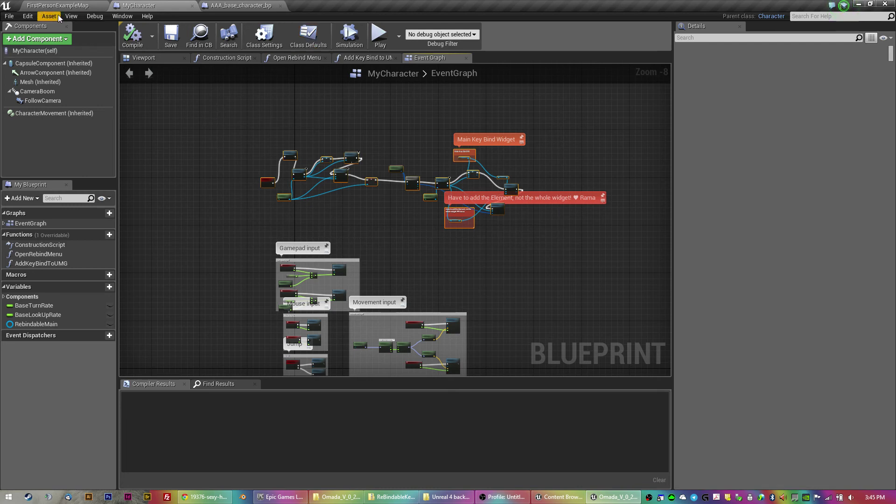
double_click(231, 10)
double_click(245, 11)
left_click(245, 10)
right_click_drag(326, 176, 304, 241)
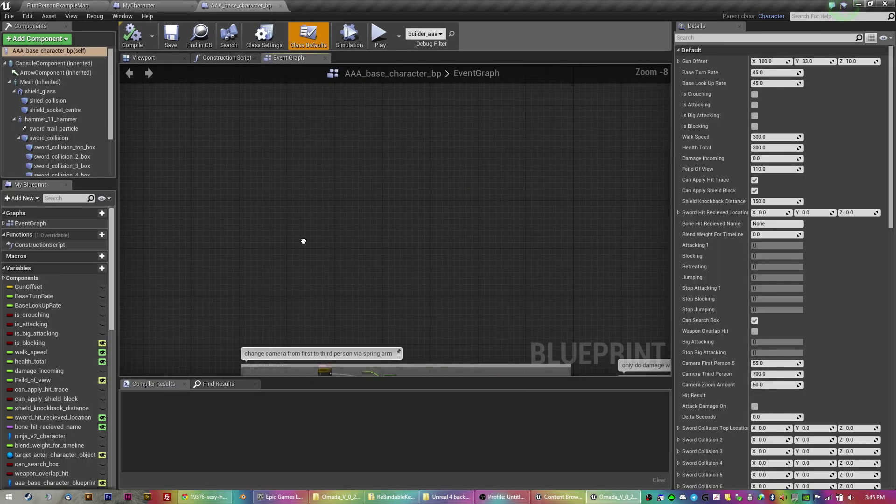
Centre the pasted key-bind nodes and list actions for the Create Main_ByRama_C Widget's Return Value
left_click(304, 242)
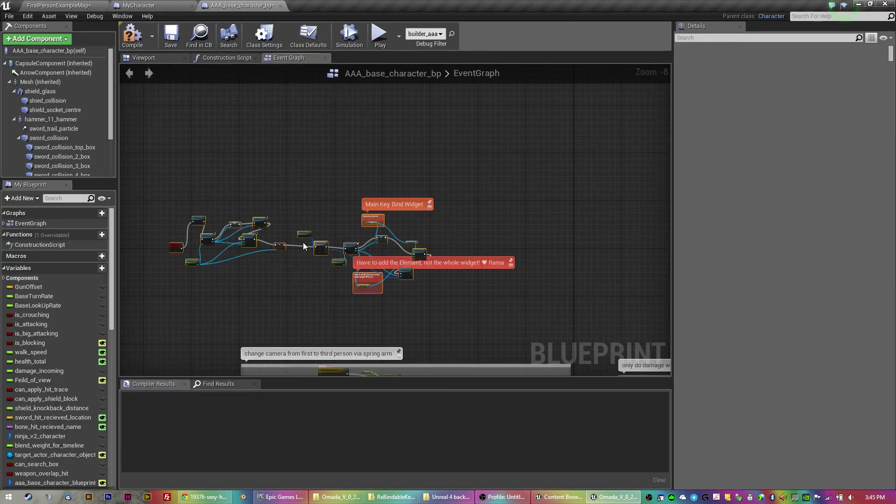
scroll(304, 242, "up", 2)
right_click_drag(307, 290, 418, 278)
left_click_drag(418, 278, 221, 138)
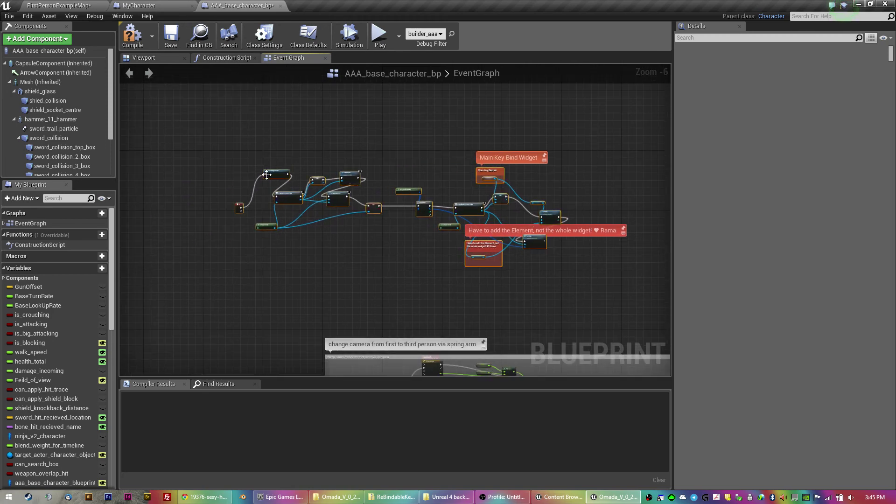
right_click_drag(240, 166, 324, 196)
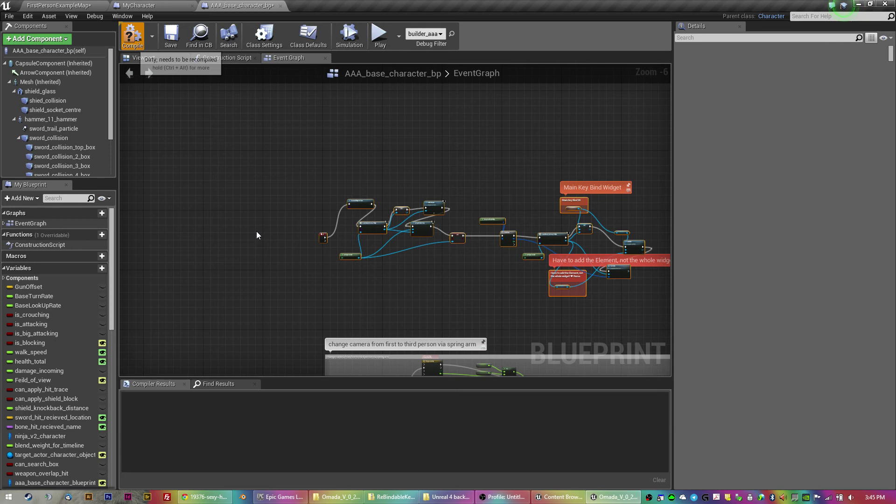
scroll(286, 235, "up", 4)
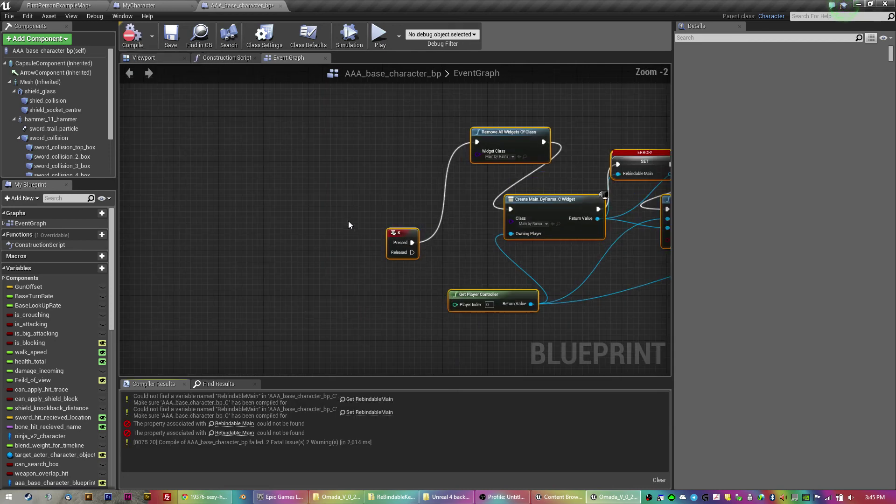
scroll(348, 225, "up", 3)
right_click_drag(376, 321, 355, 277)
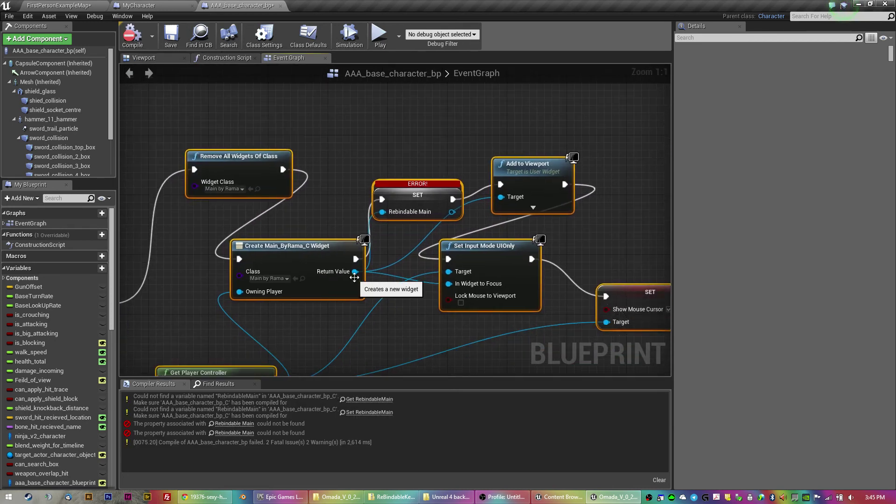
left_click_drag(354, 274, 386, 120)
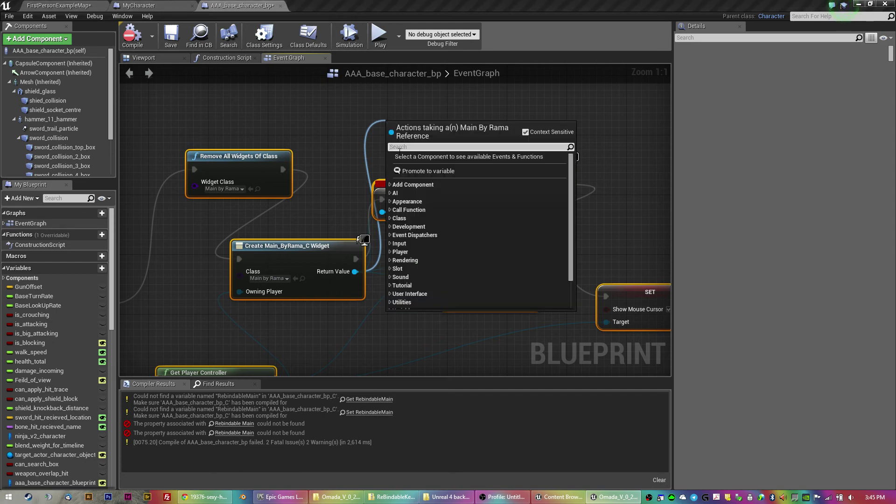
Promote the widget's Return Value to a new variable named RebindableMain
left_click(407, 171)
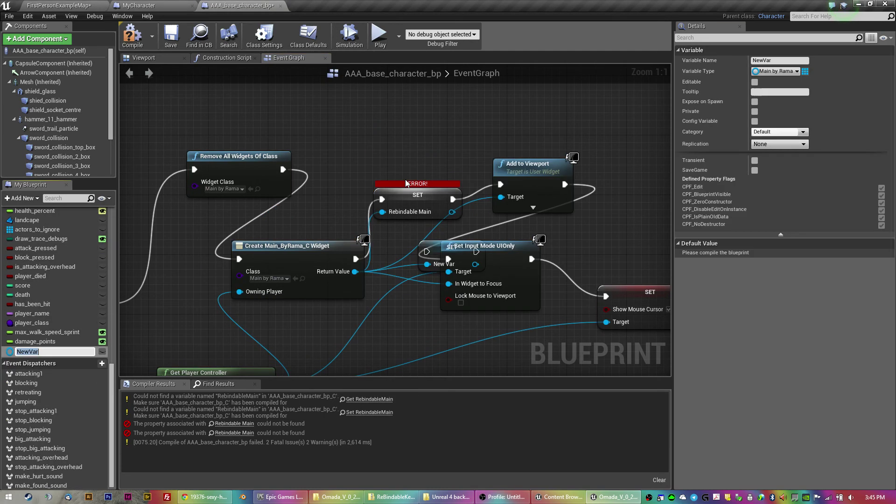
left_click_drag(434, 246, 398, 112)
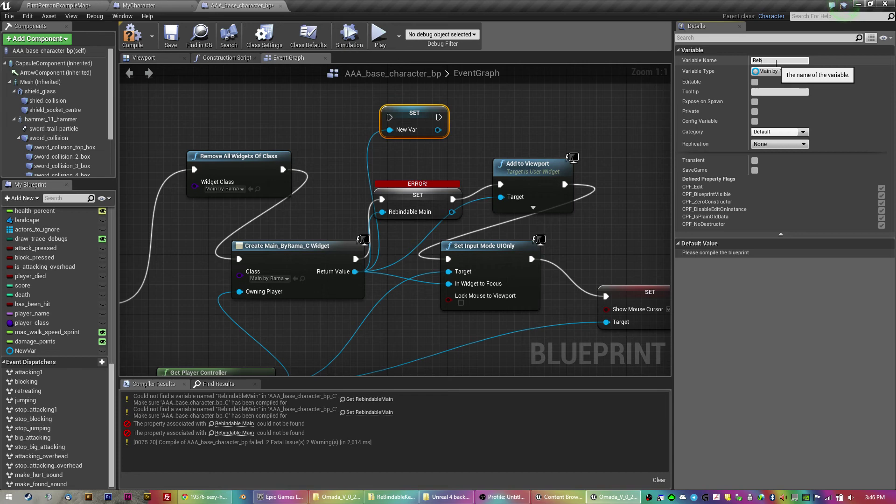
type("indableM")
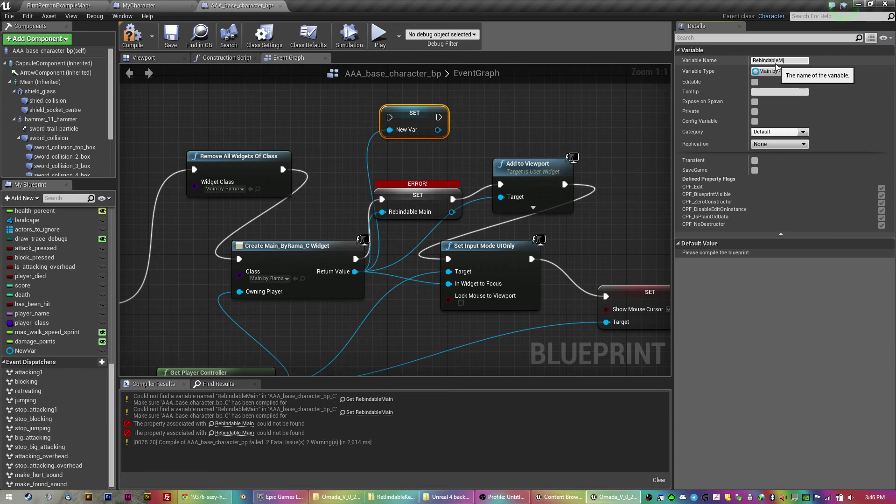
type("ain")
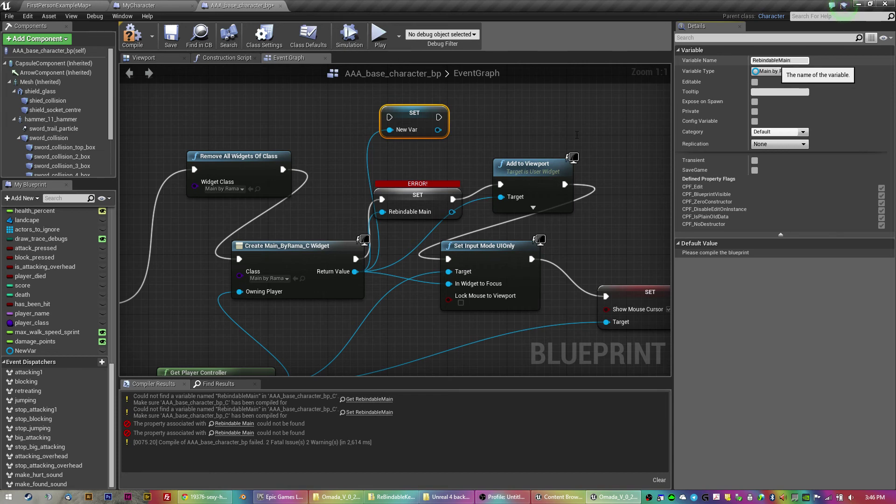
key("Return")
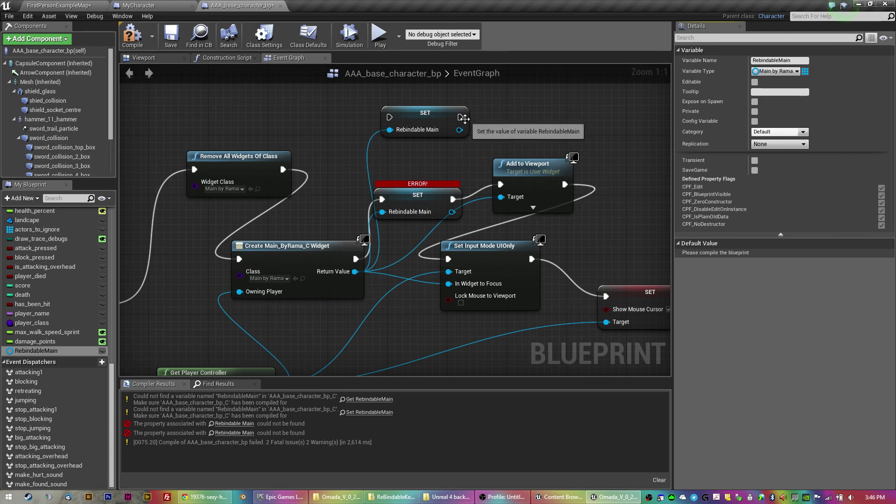
Wire the new SET node into Add to Viewport, delete the erroring SET node, and save the blueprint
left_click_drag(460, 116, 501, 185)
left_click(429, 202)
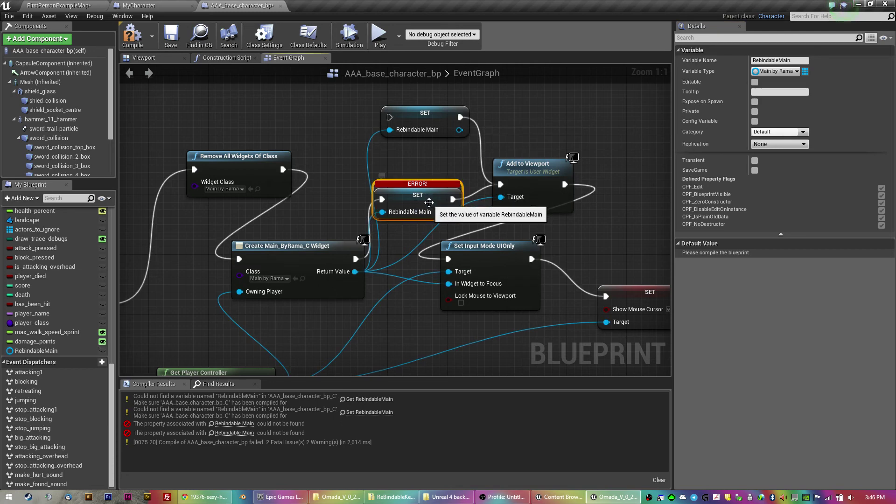
key("Delete")
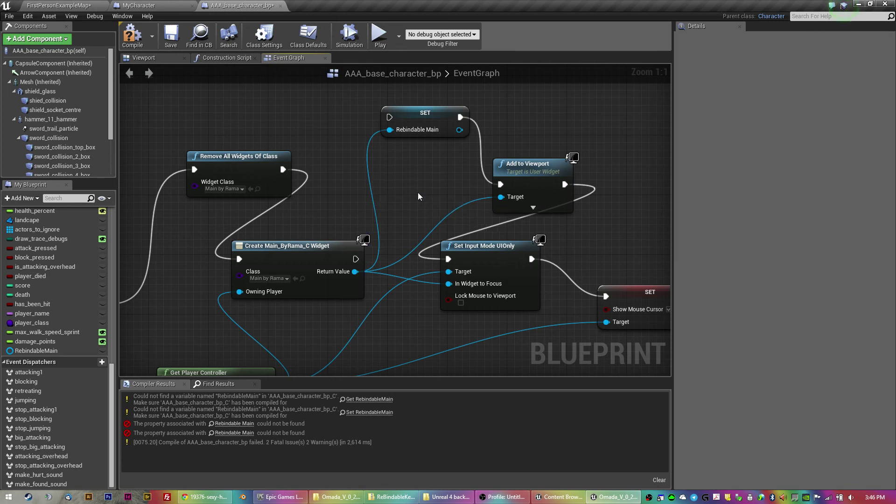
left_click_drag(356, 259, 390, 118)
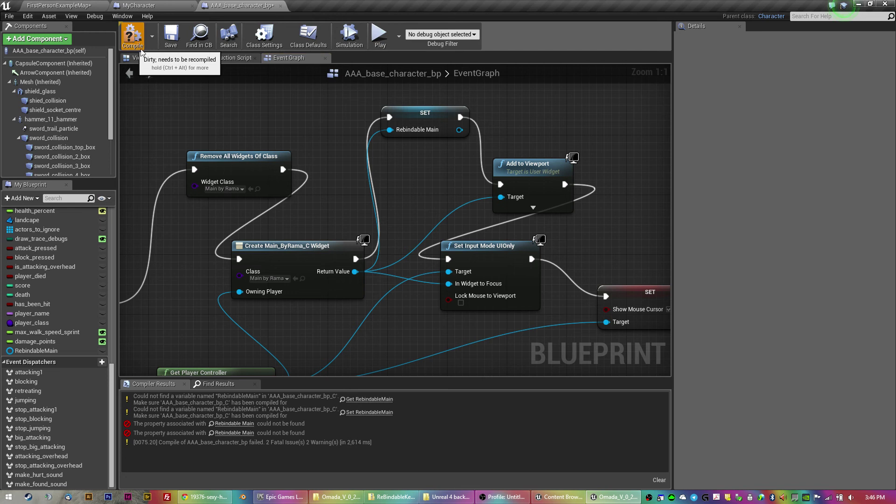
left_click(171, 35)
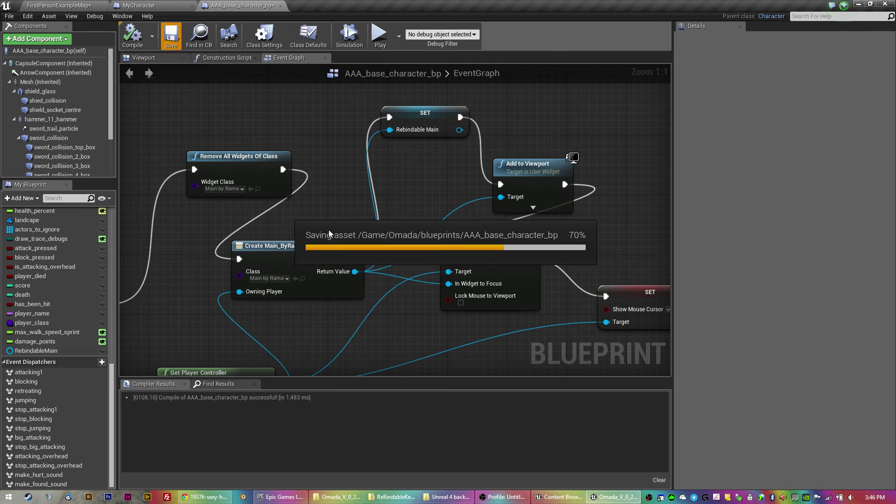
left_click(70, 6)
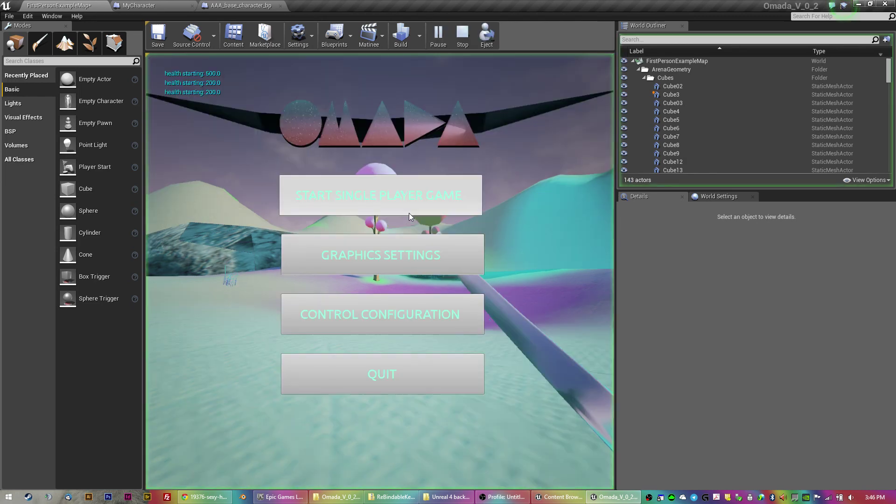
Start a single player game in the editor as the Ninja character
key("F11")
left_click(438, 159)
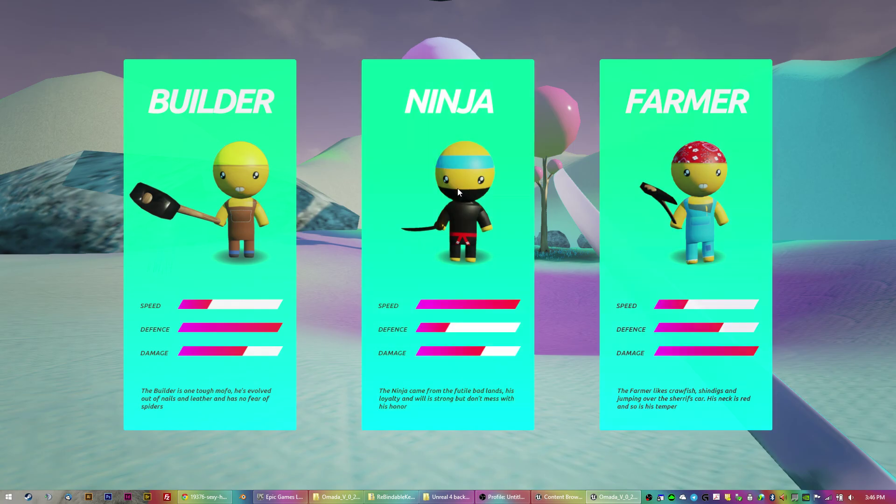
left_click(645, 193)
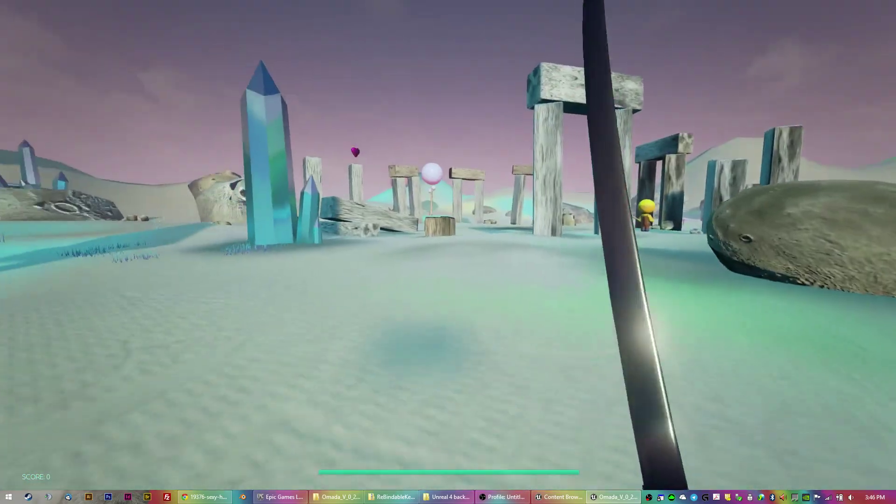
In the Tab rebind menu, rebind the first Attack key to 2 and close the menu
key("Tab")
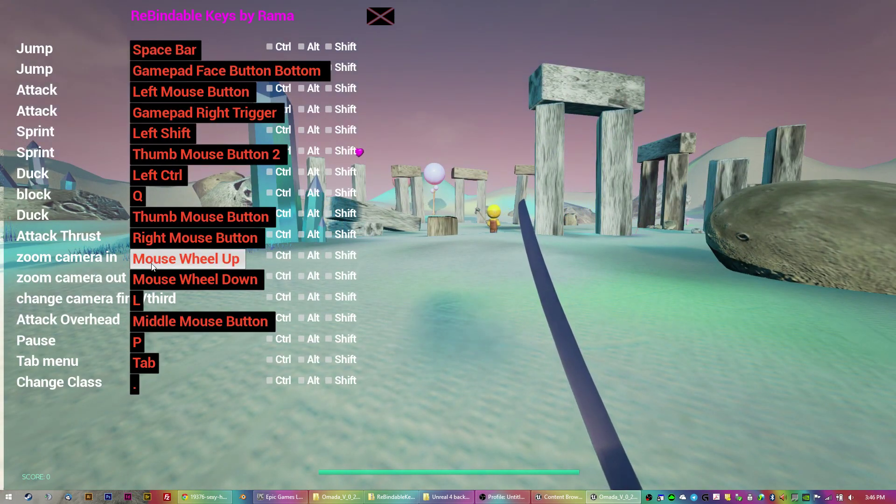
left_click(146, 96)
key("2")
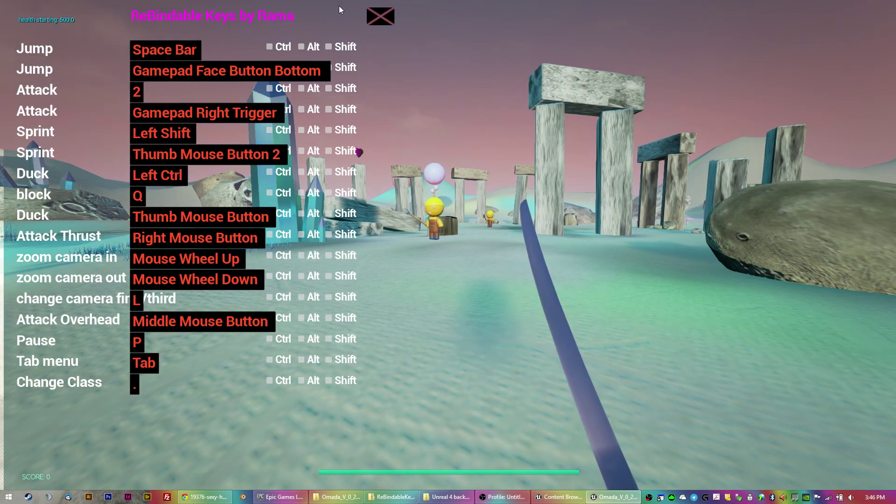
left_click(380, 16)
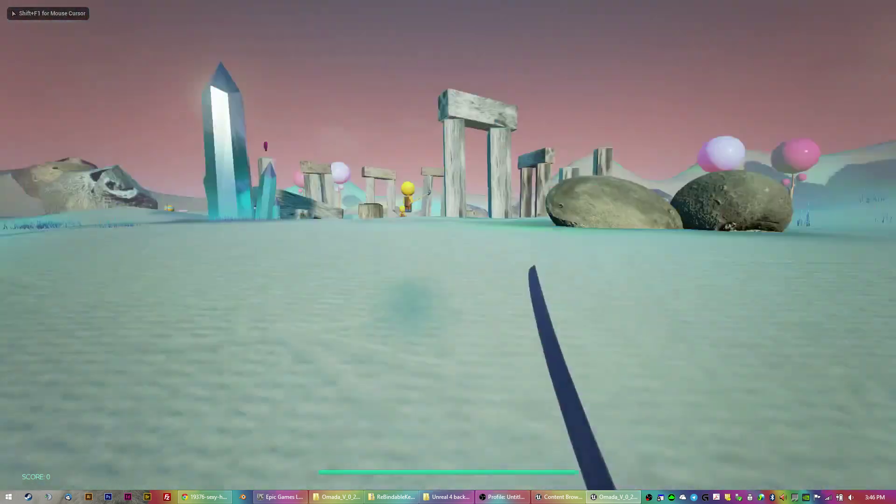
Play briefly with the new binding, end the play session, and bring Chrome forward
scroll(448, 252, "down", 2)
scroll(448, 252, "up", 1)
scroll(448, 252, "down", 1)
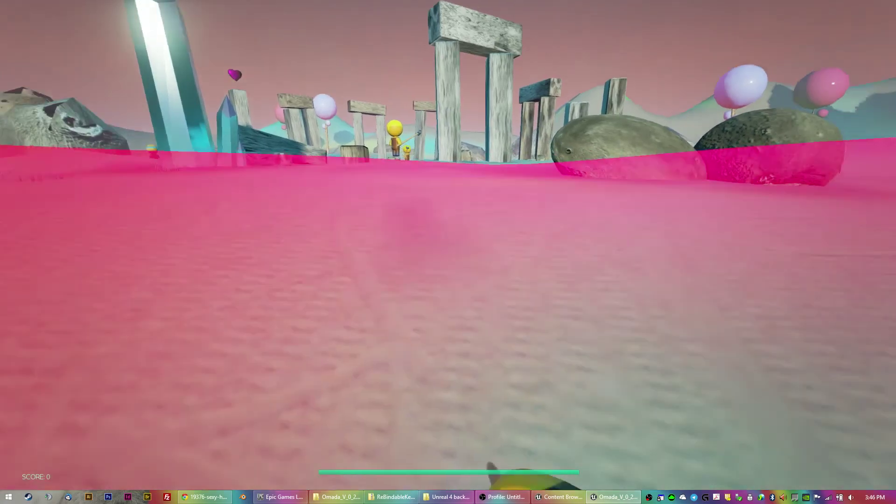
scroll(448, 252, "up", 1)
scroll(448, 252, "down", 2)
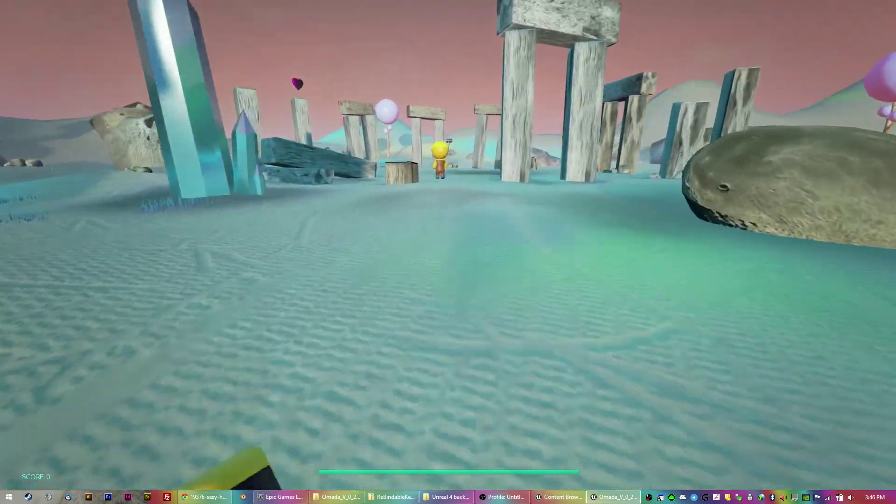
scroll(448, 252, "up", 2)
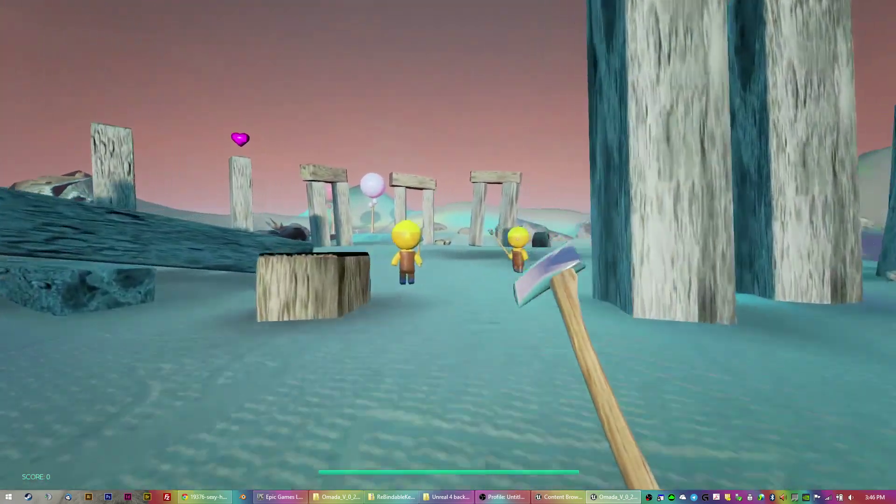
scroll(448, 252, "down", 1)
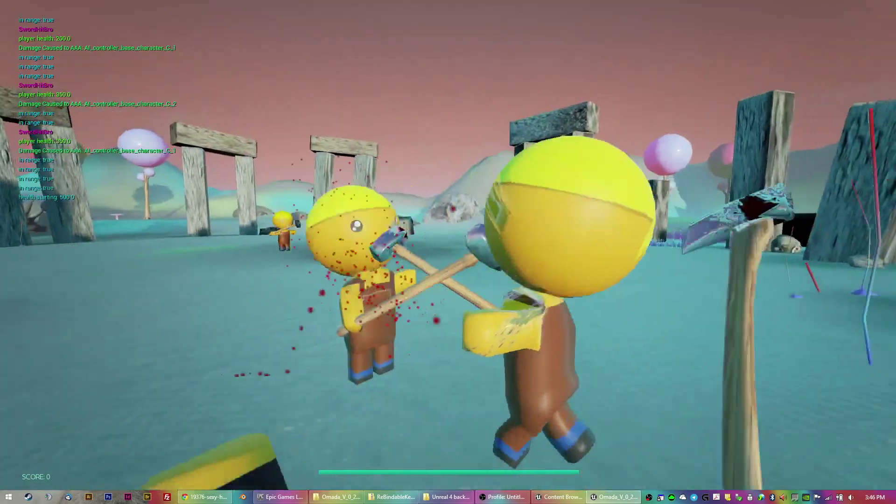
scroll(448, 252, "down", 1)
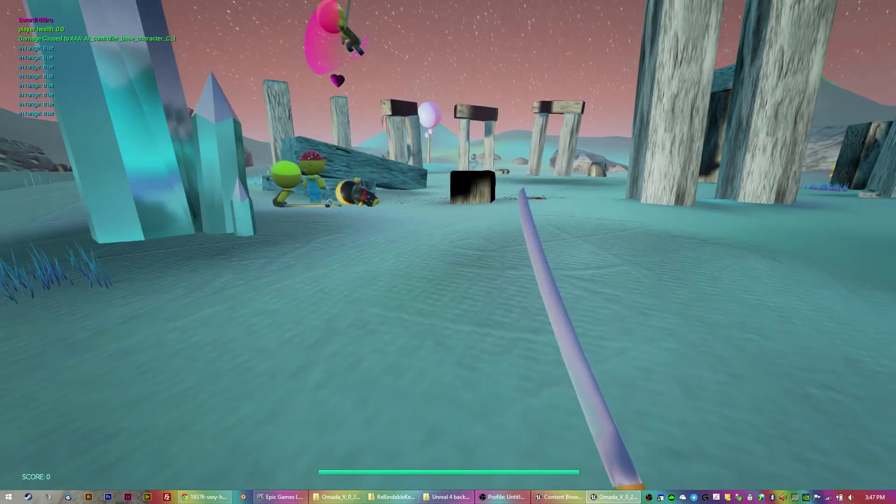
key("Escape")
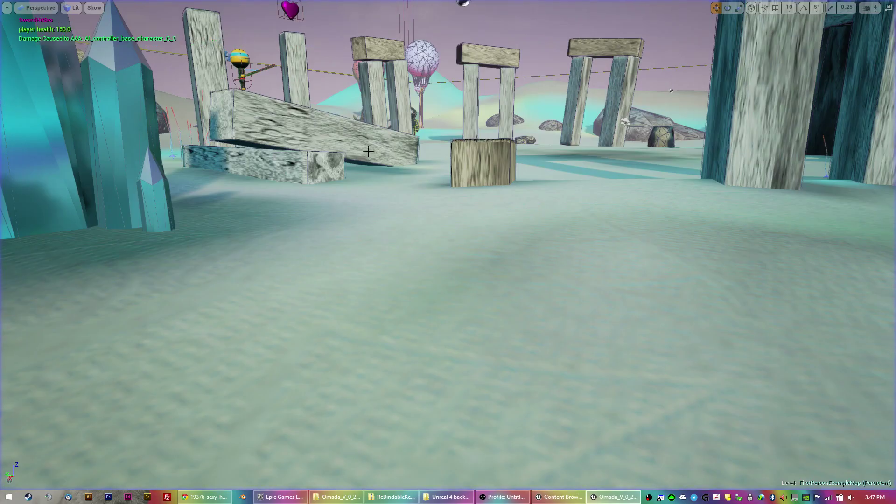
left_click(216, 497)
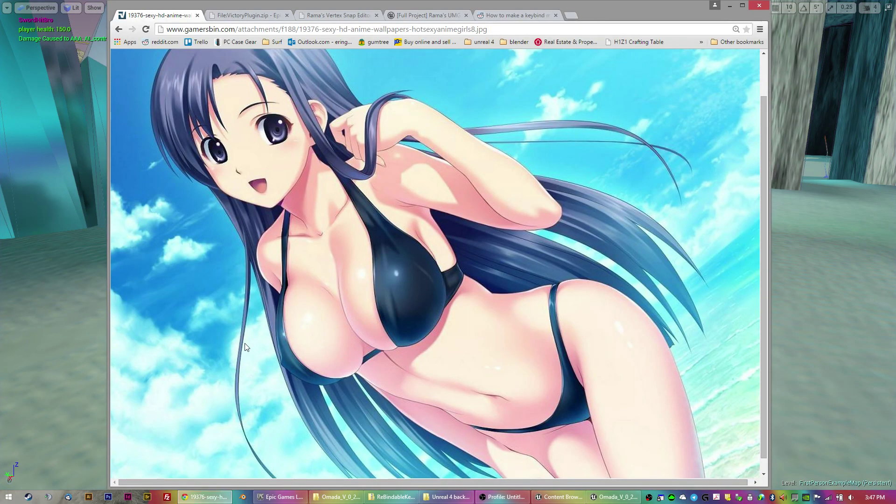